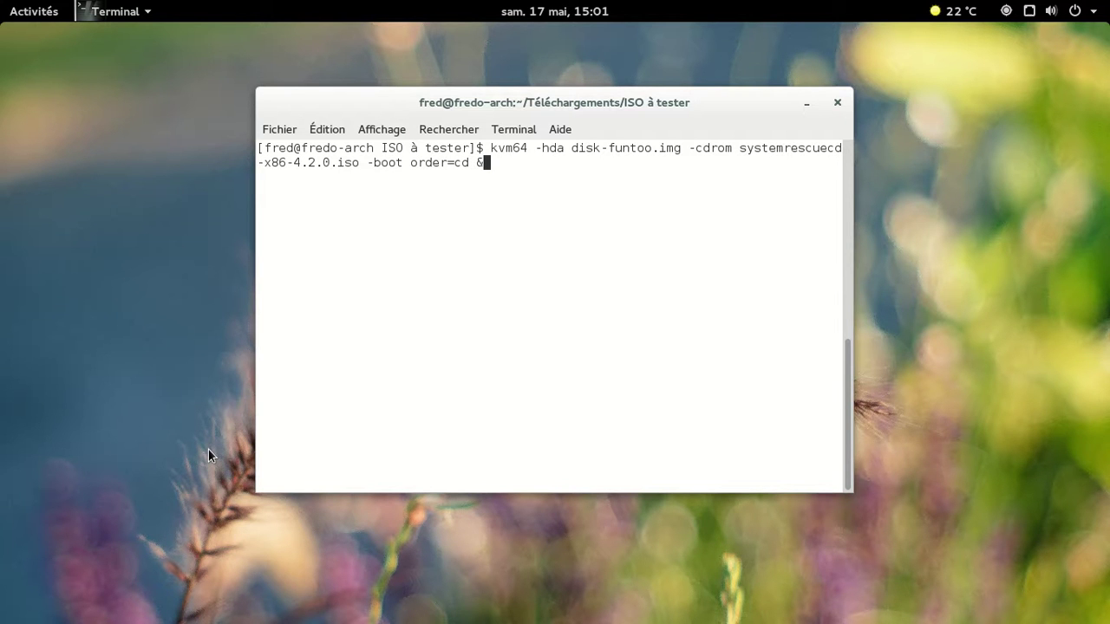
Step: Launch the Funtoo virtual machine, minimize the terminal window, and boot the "Funtoo Linux - funtoo-3.14.4" entry
{"action": "key", "text": "Return"}
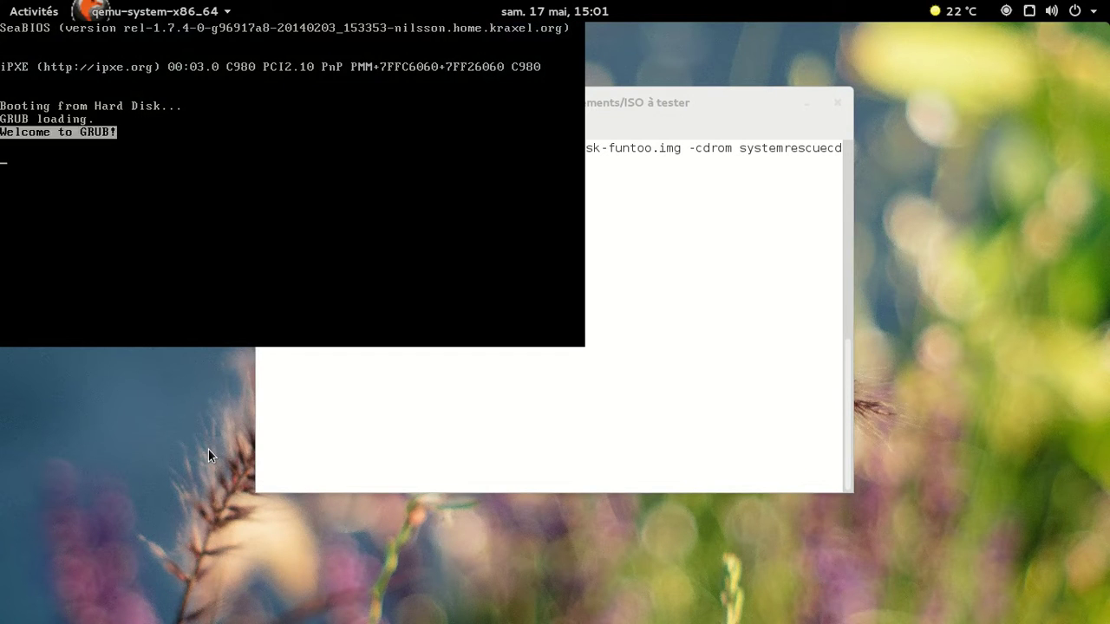
{"action": "left_click", "coordinate": [806, 103]}
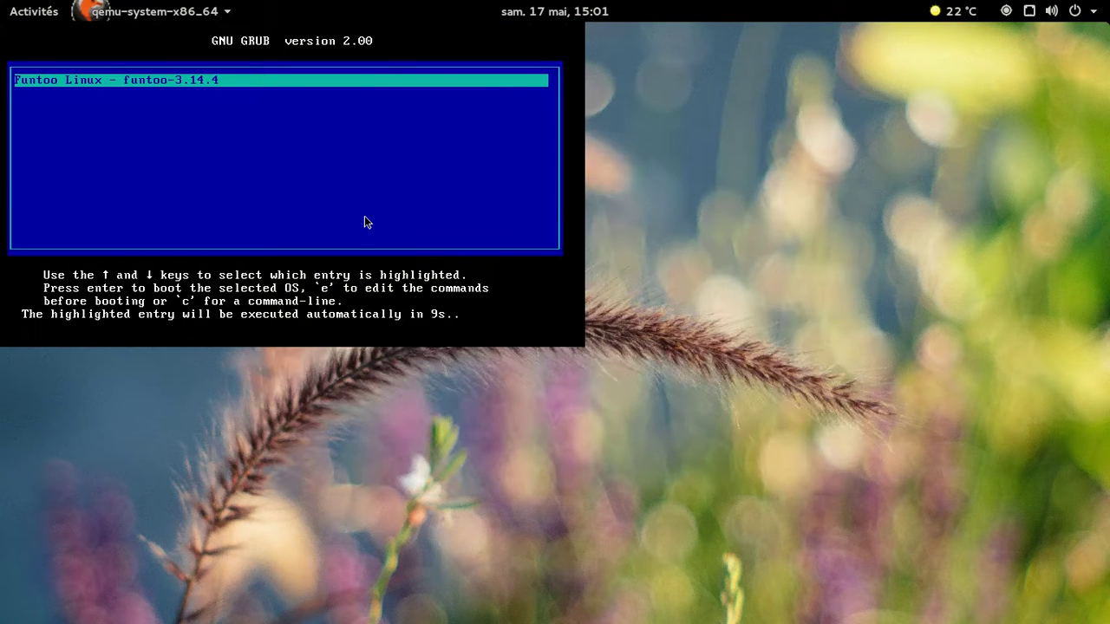
{"action": "key", "text": "Return"}
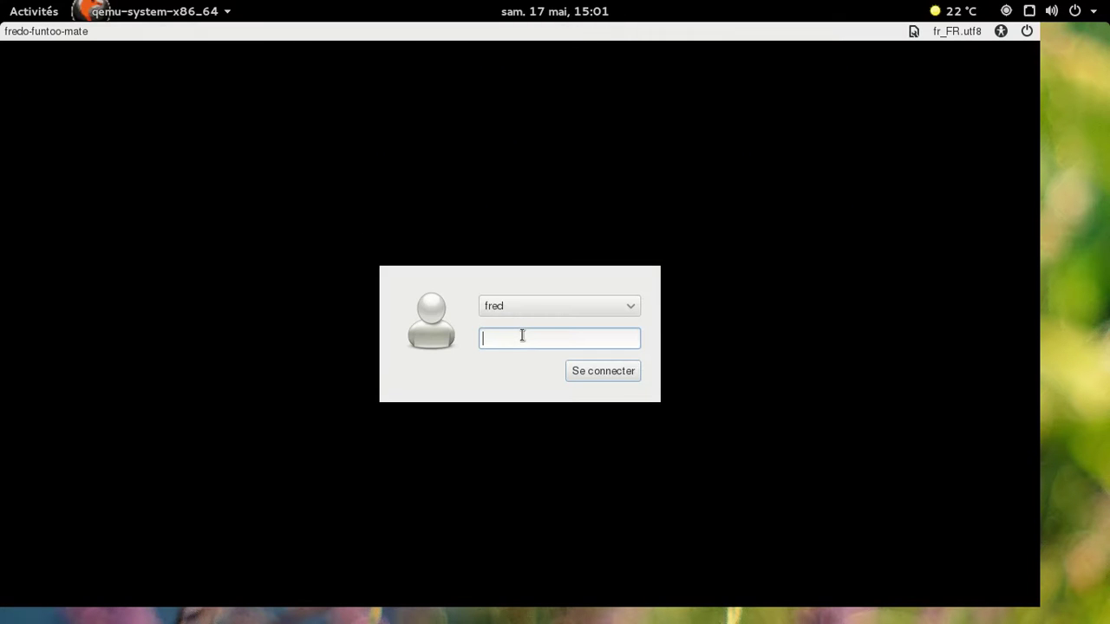
Step: Log in to the Funtoo MATE session by entering the account password
{"action": "type", "text": "********"}
{"action": "key", "text": "Return"}
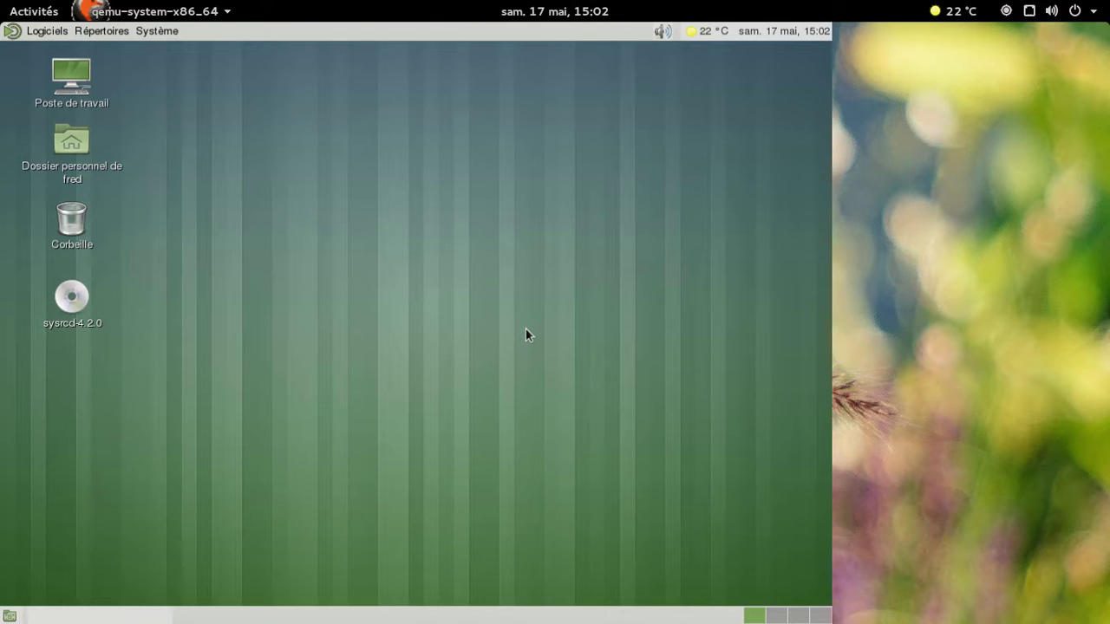
Step: View the version information of the MATE desktop environment, moving the dialog aside, and close it
{"action": "left_click", "coordinate": [167, 32]}
{"action": "left_click", "coordinate": [196, 157]}
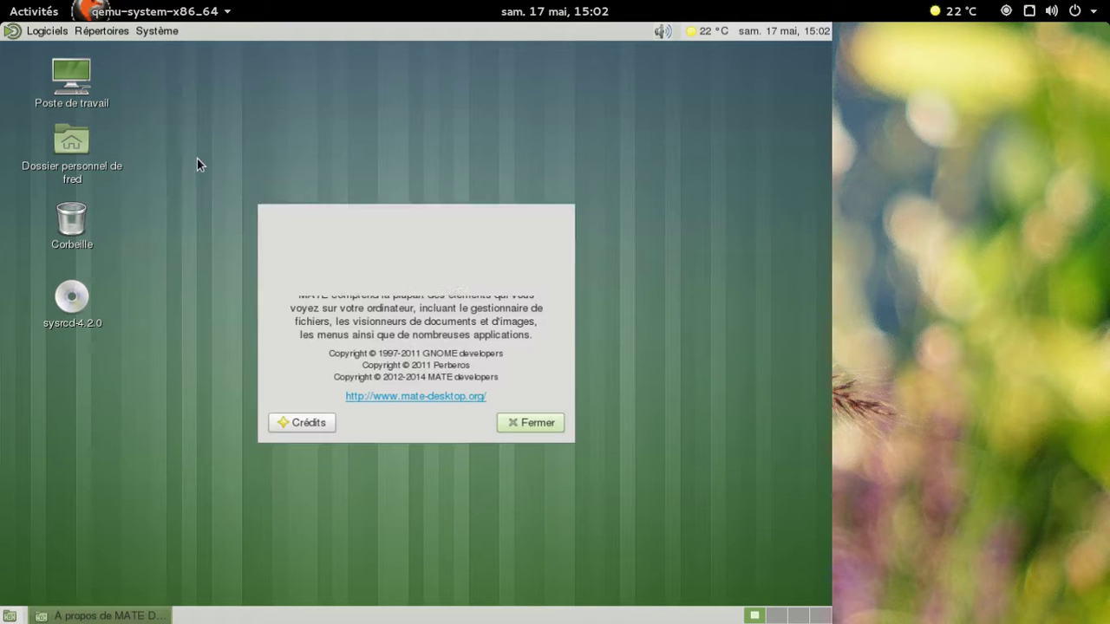
{"action": "left_click_drag", "start_coordinate": [425, 188], "coordinate": [620, 115]}
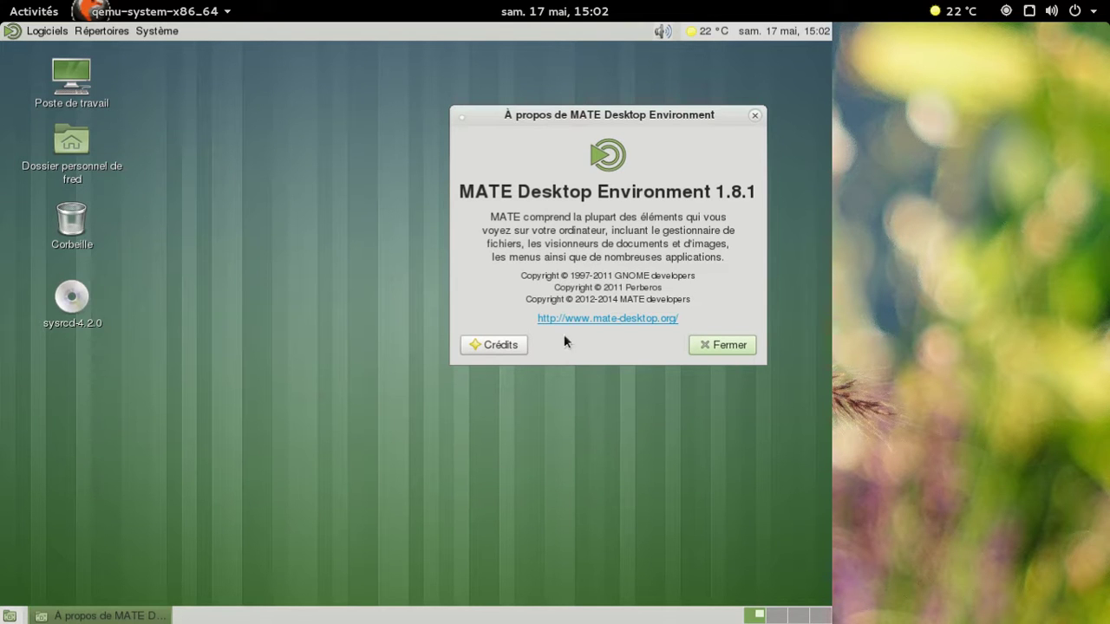
{"action": "left_click", "coordinate": [711, 346]}
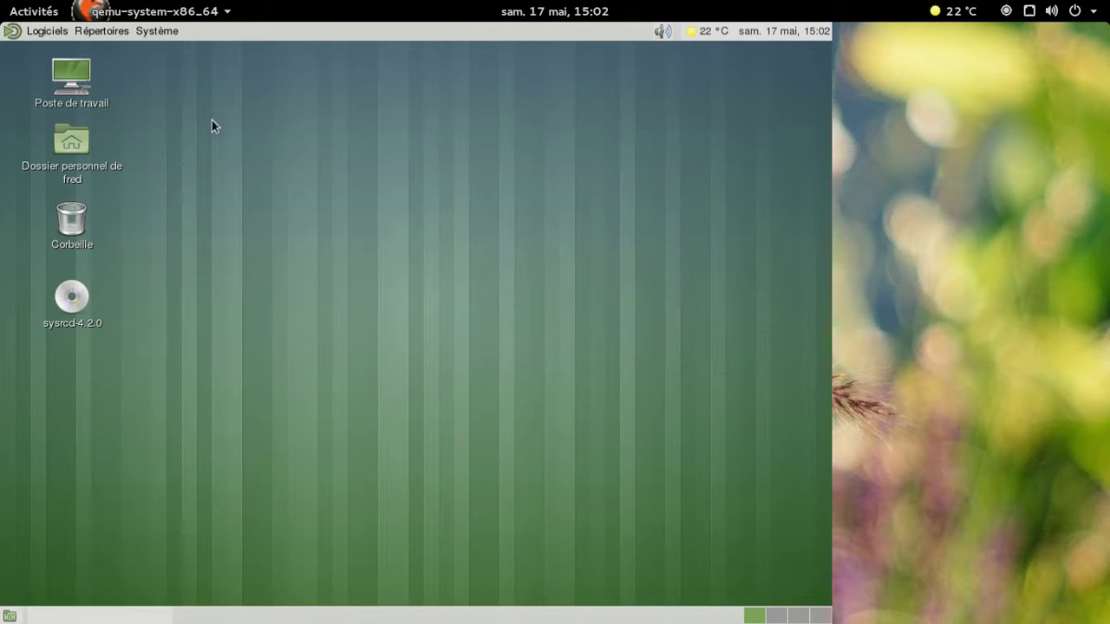
Step: Open the MATE calculator and move its window to the upper right area of the desktop
{"action": "left_click", "coordinate": [47, 29]}
{"action": "mouse_move", "coordinate": [43, 50]}
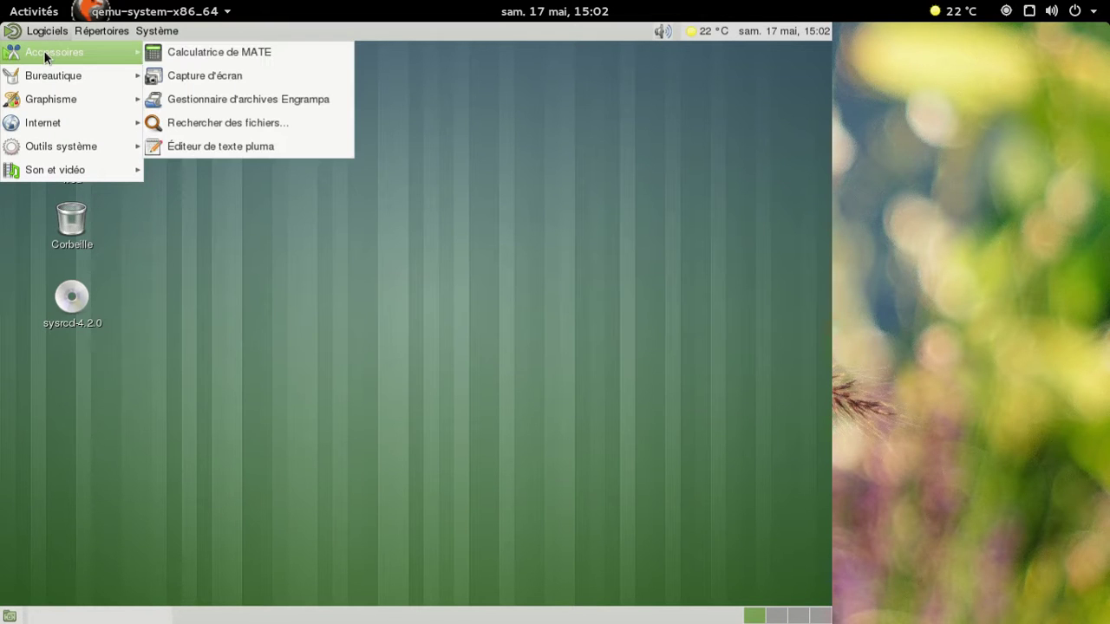
{"action": "left_click", "coordinate": [223, 52]}
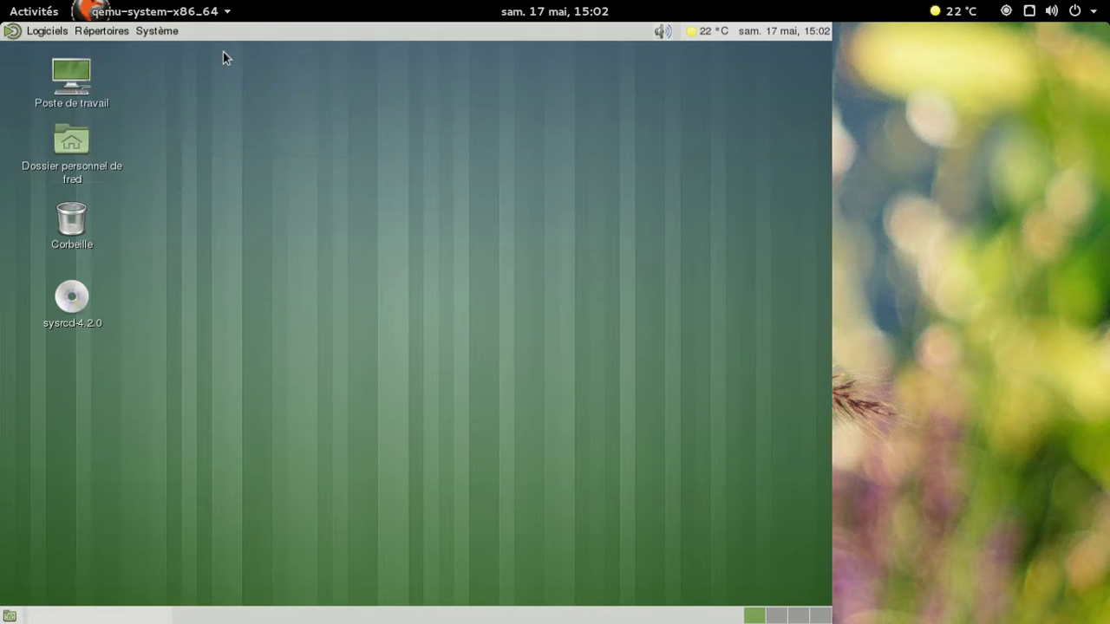
{"action": "left_click_drag", "start_coordinate": [158, 100], "coordinate": [636, 77]}
Step: Open the Engrampa archive manager and move its window below the calculator's title area
{"action": "left_click", "coordinate": [46, 31]}
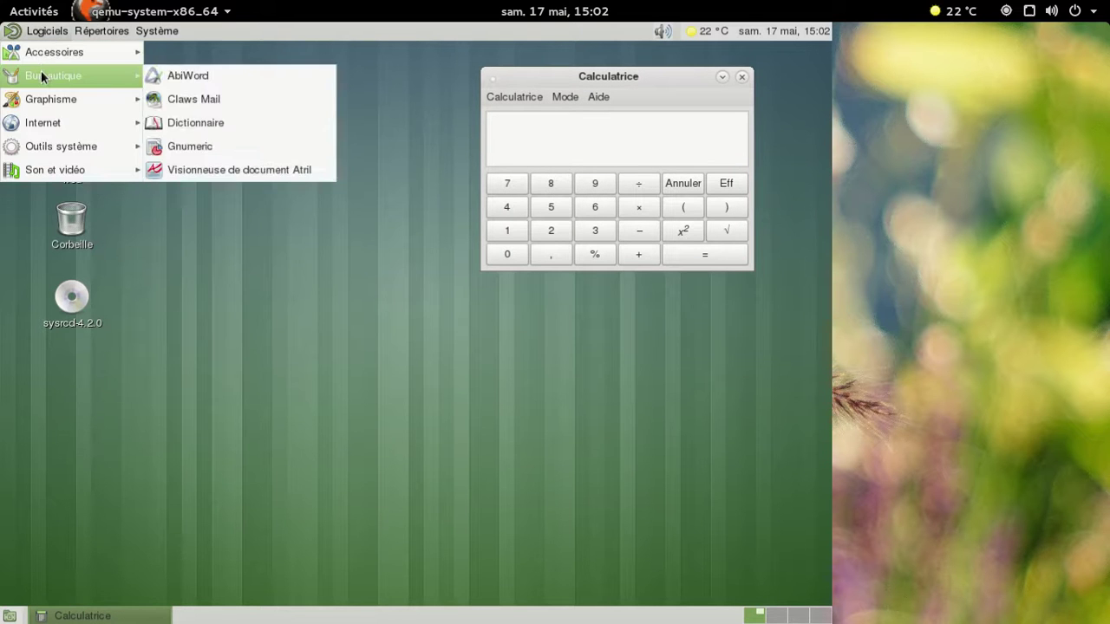
{"action": "mouse_move", "coordinate": [47, 54]}
{"action": "left_click", "coordinate": [196, 100]}
{"action": "left_click_drag", "start_coordinate": [193, 55], "coordinate": [502, 203]}
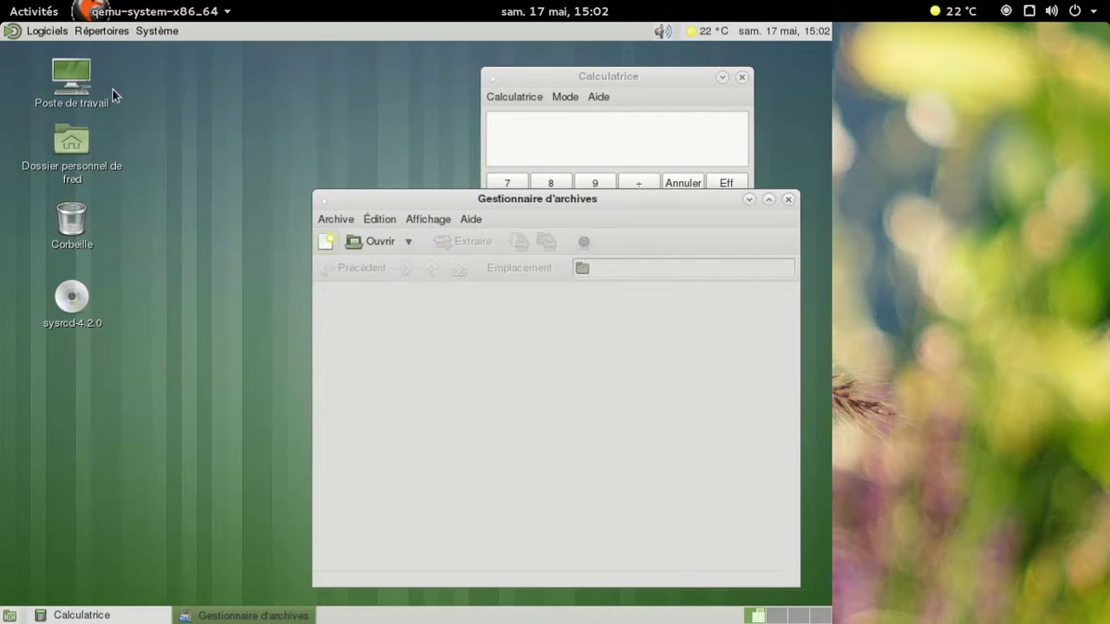
Step: Open the Pluma text editor and close the archive manager and calculator windows
{"action": "left_click", "coordinate": [61, 33]}
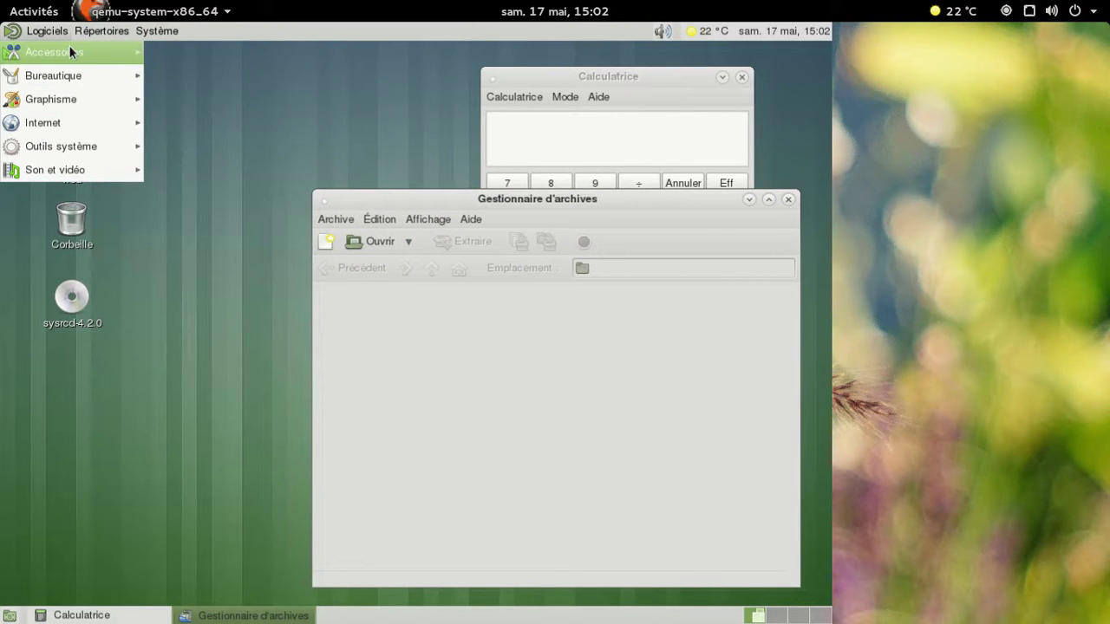
{"action": "mouse_move", "coordinate": [66, 54]}
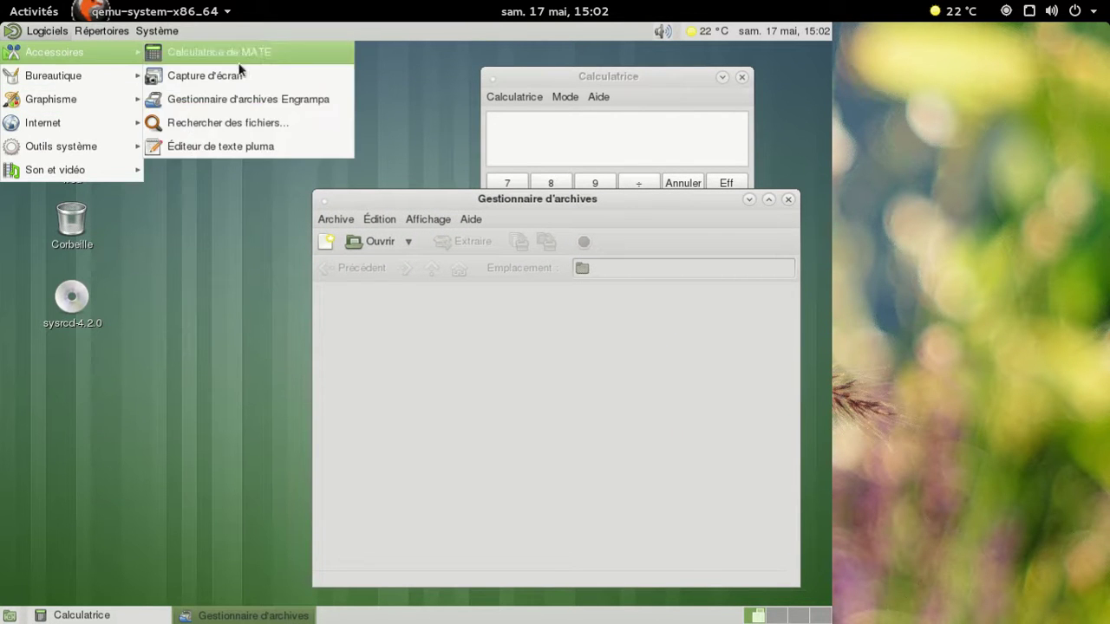
{"action": "left_click", "coordinate": [232, 146]}
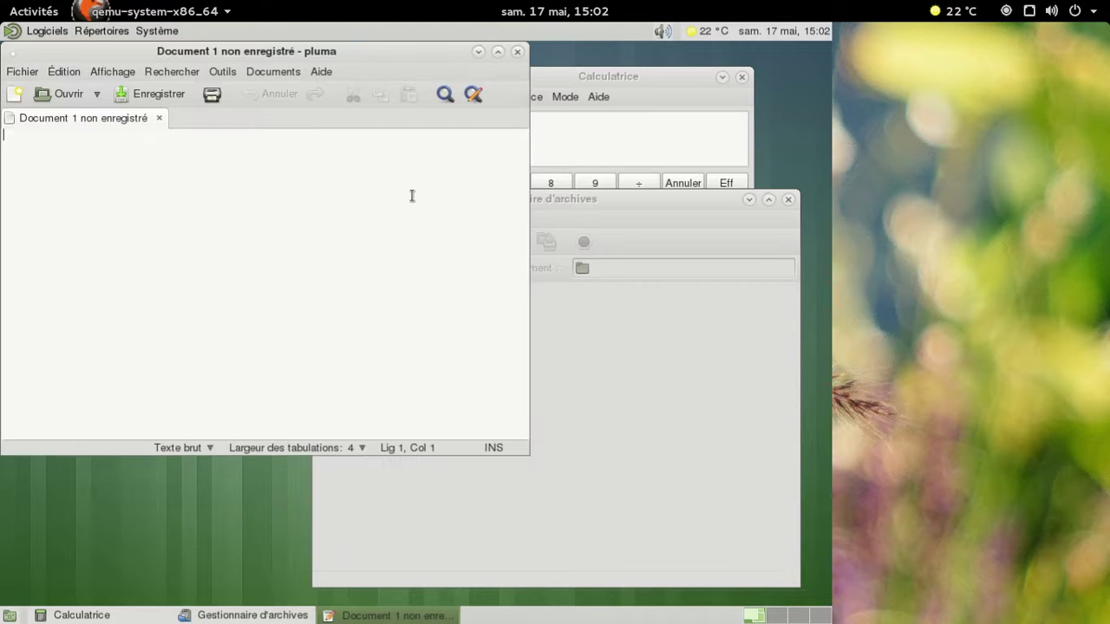
{"action": "left_click", "coordinate": [788, 199]}
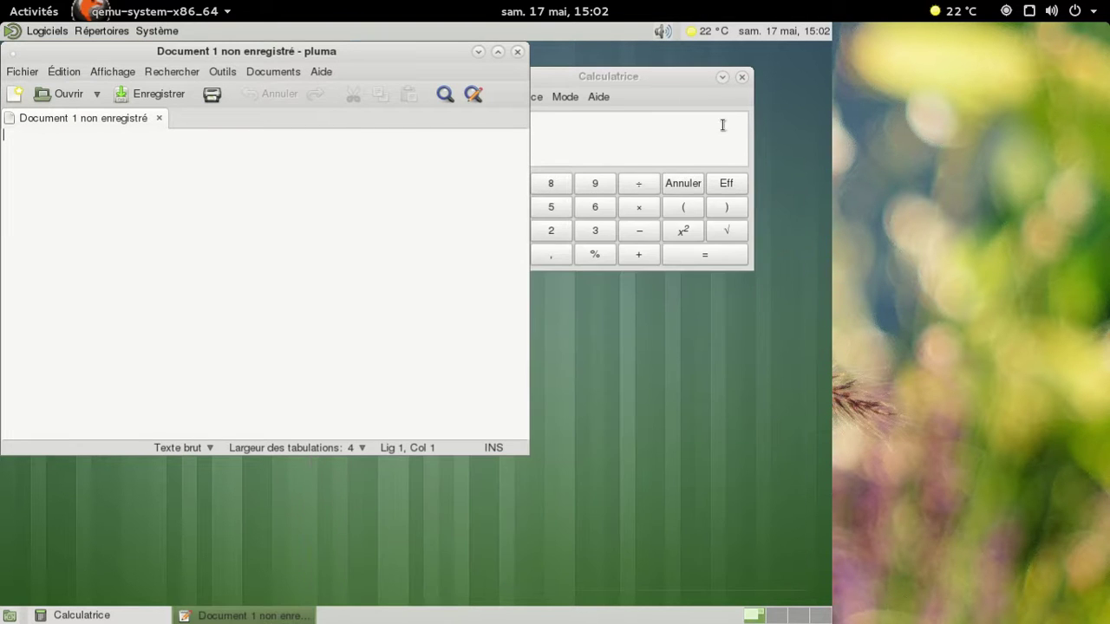
{"action": "left_click", "coordinate": [741, 76]}
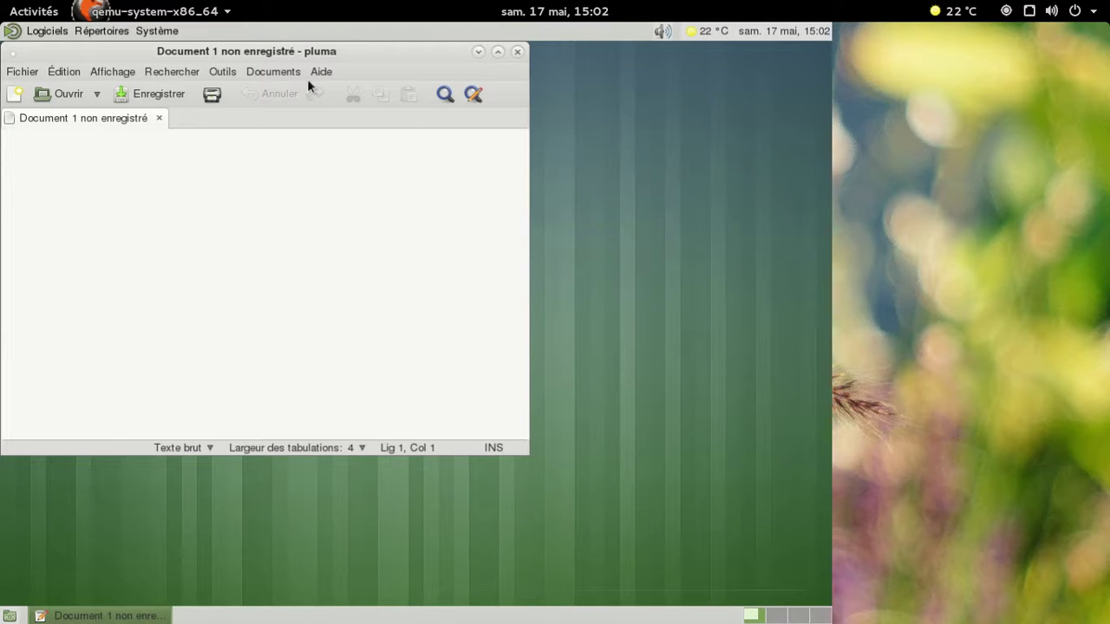
Step: View Pluma's version information and close the text editor
{"action": "left_click", "coordinate": [329, 72]}
{"action": "left_click", "coordinate": [335, 107]}
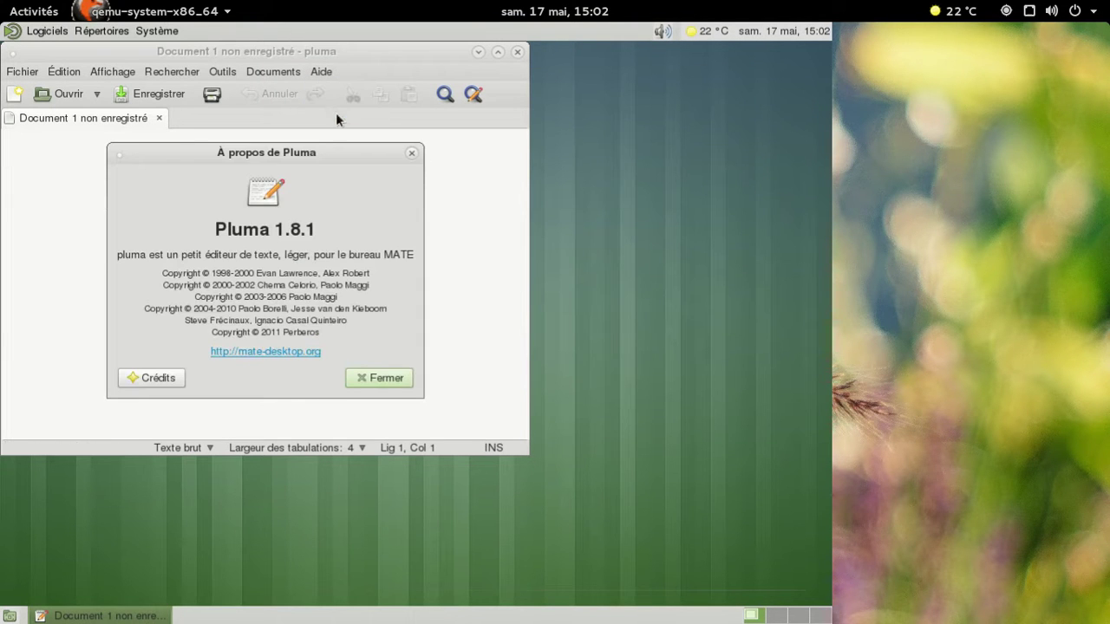
{"action": "left_click", "coordinate": [388, 378]}
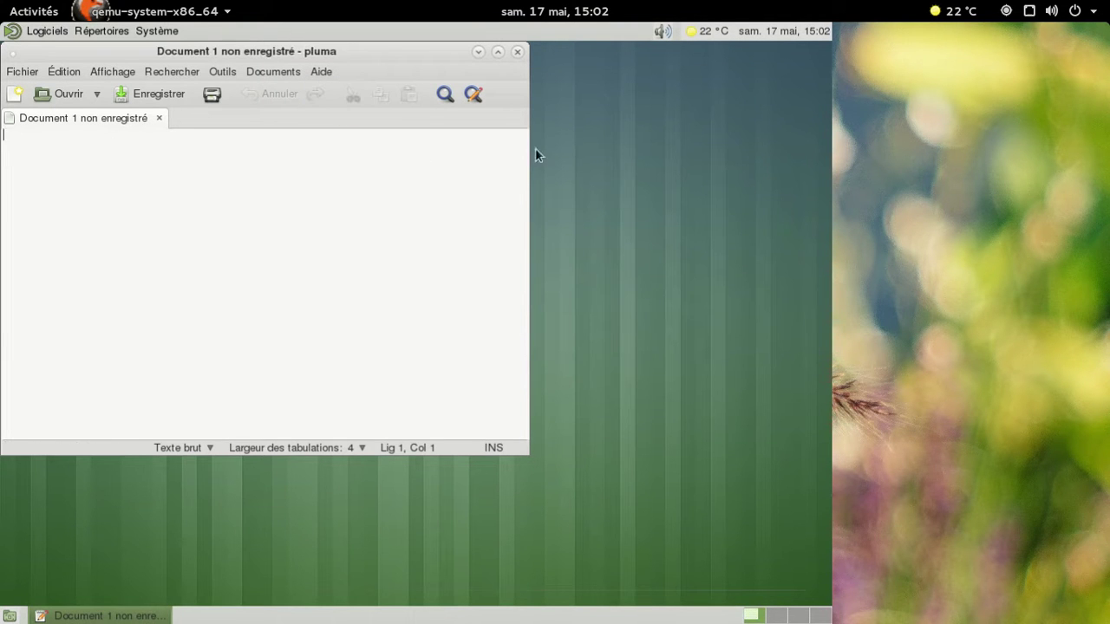
{"action": "left_click", "coordinate": [517, 52]}
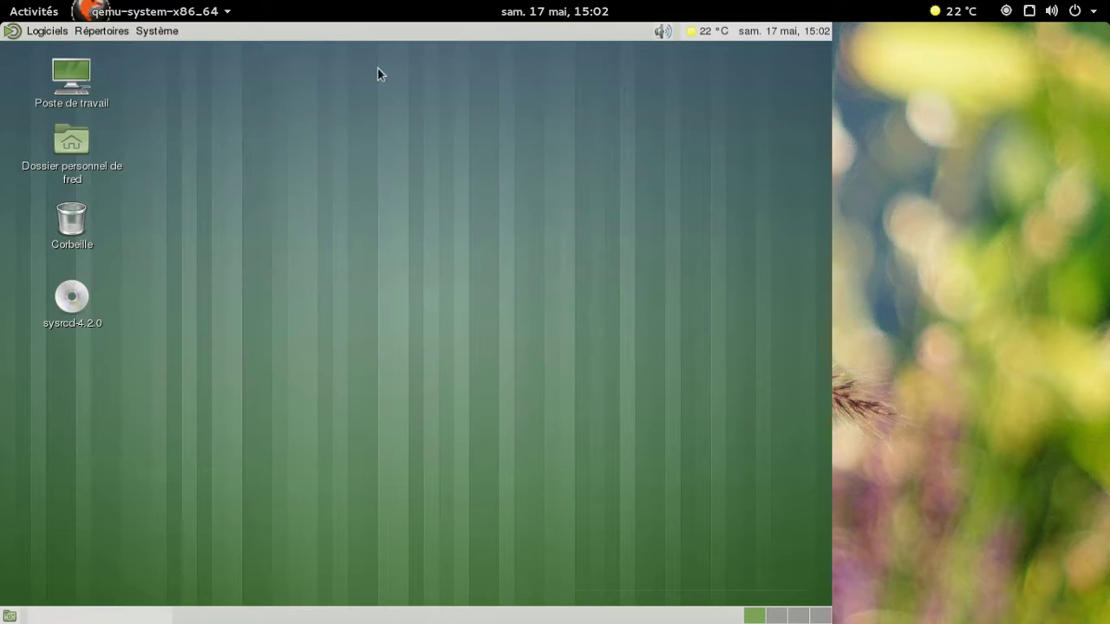
Step: Open the AbiWord word processor from the office applications
{"action": "left_click", "coordinate": [45, 31]}
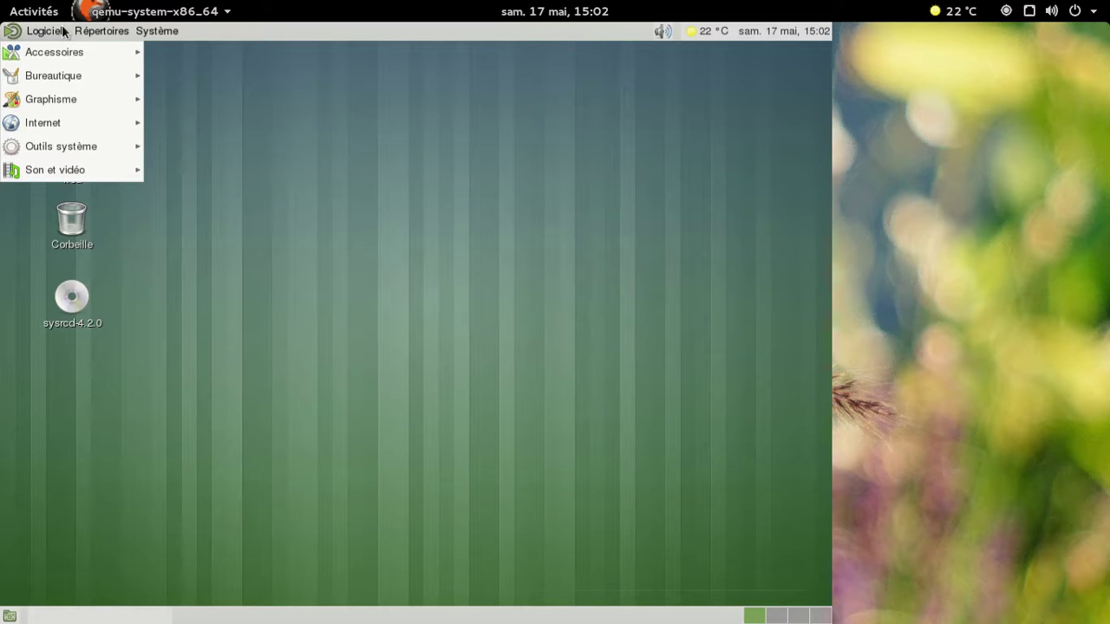
{"action": "mouse_move", "coordinate": [60, 73]}
{"action": "left_click", "coordinate": [152, 80]}
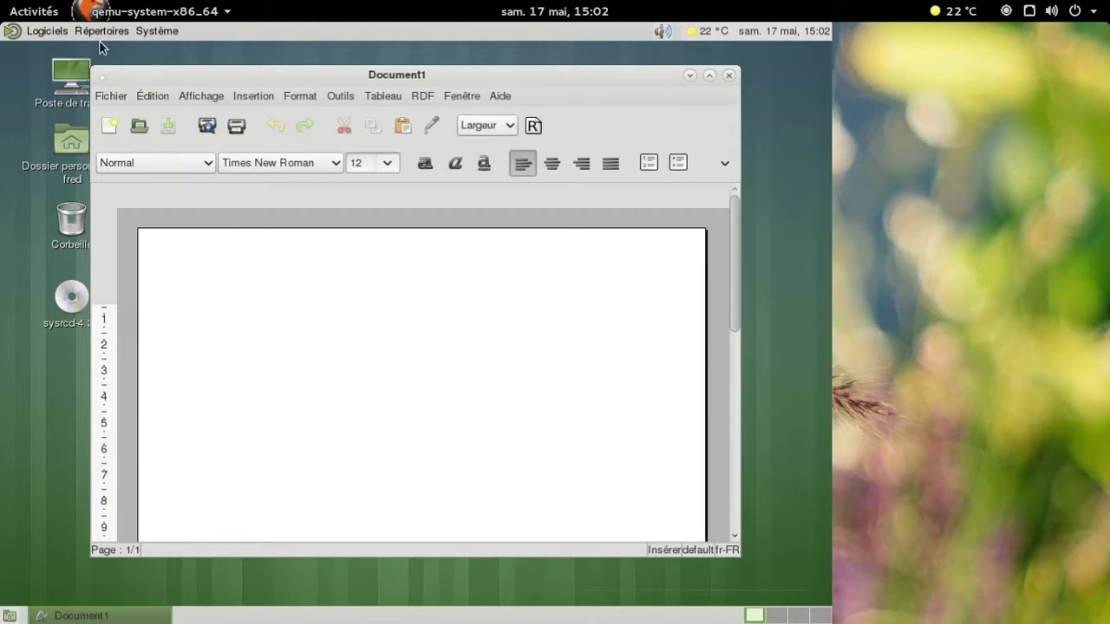
Step: Open the Gnumeric spreadsheet from the office applications
{"action": "left_click", "coordinate": [47, 30]}
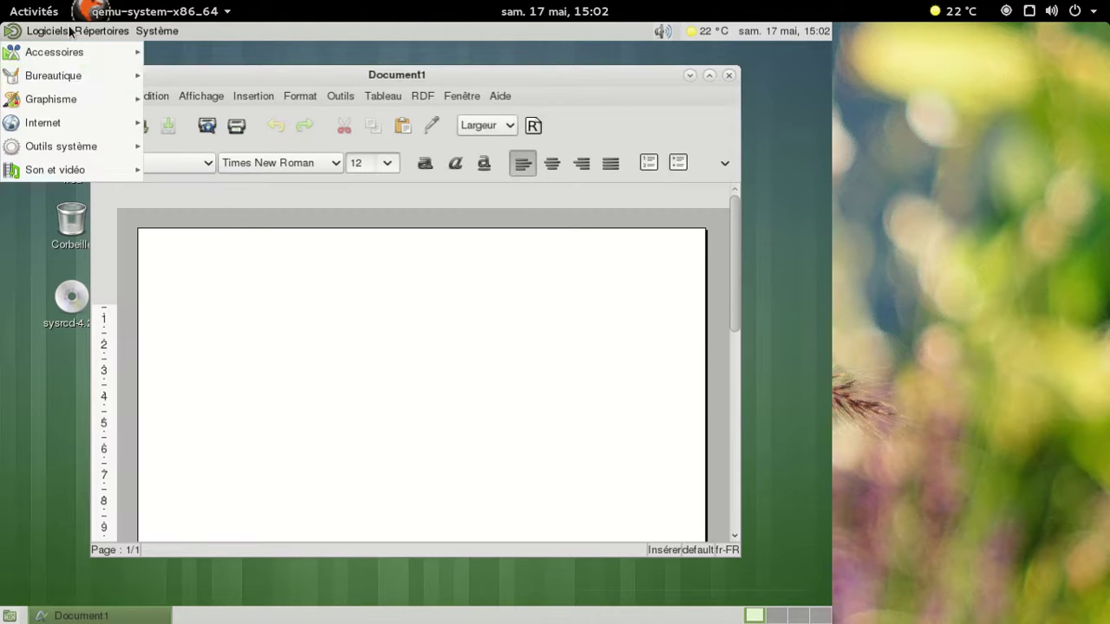
{"action": "mouse_move", "coordinate": [67, 74]}
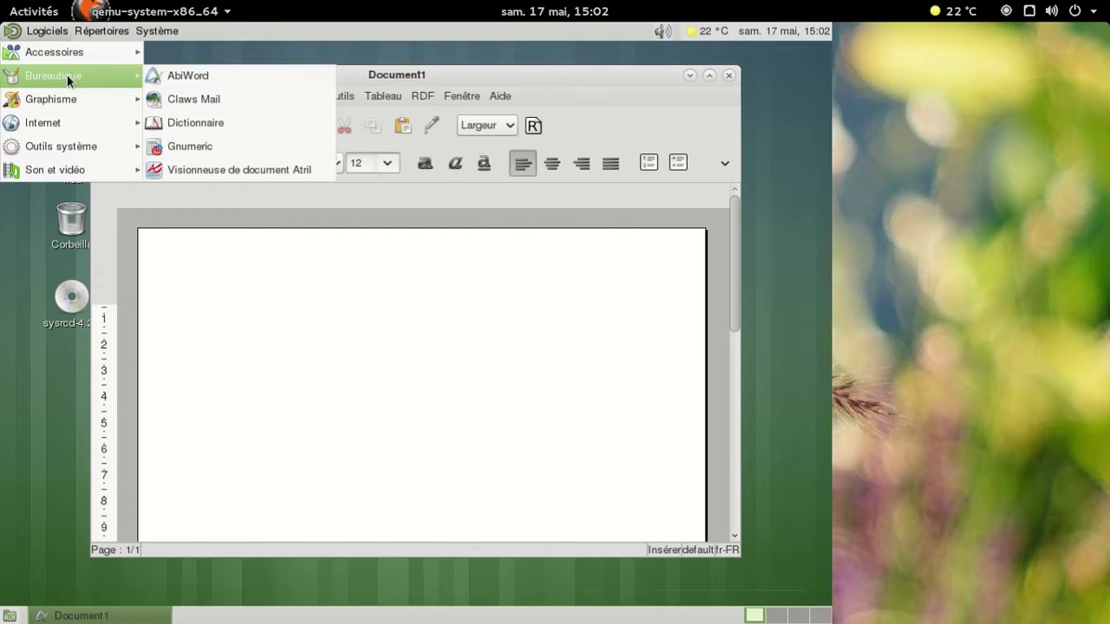
{"action": "left_click", "coordinate": [216, 146]}
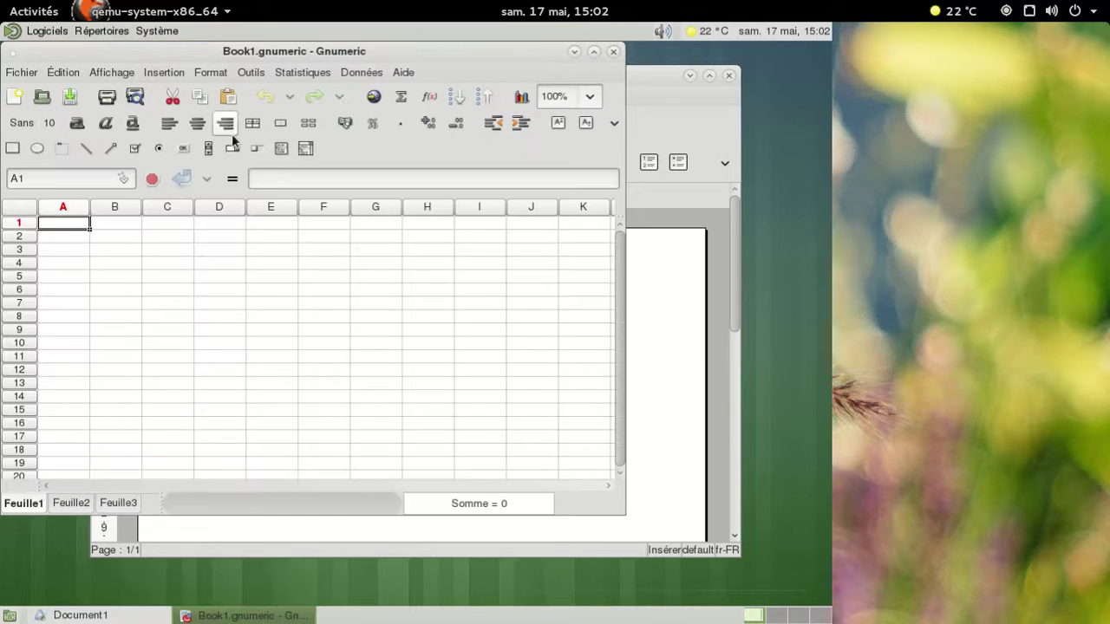
Step: View Gnumeric's version information and close the dialog
{"action": "left_click", "coordinate": [402, 72]}
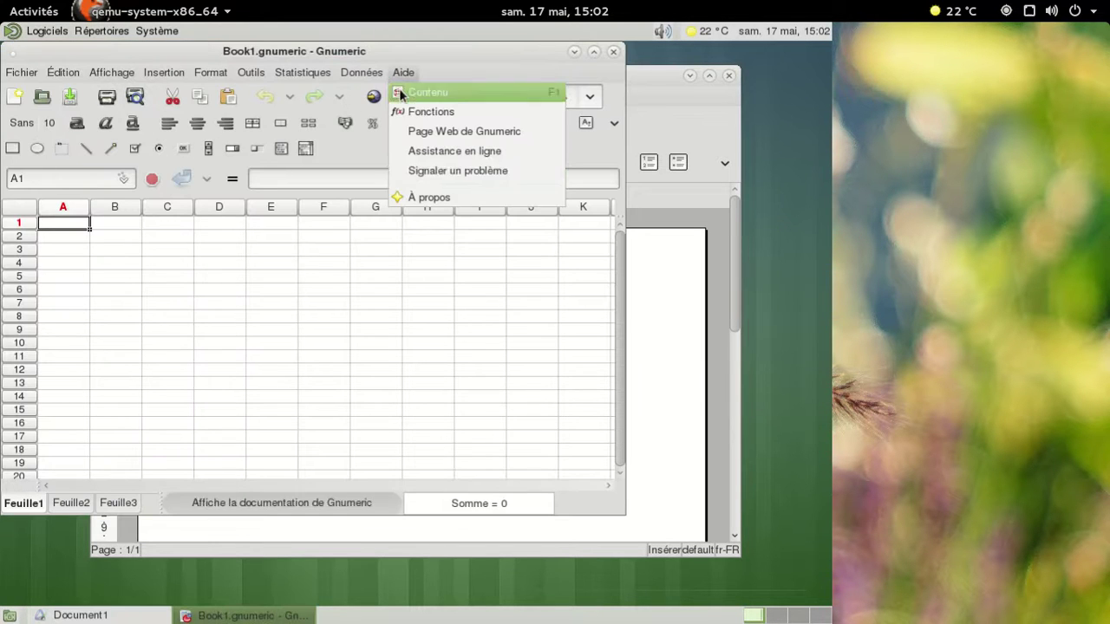
{"action": "left_click", "coordinate": [429, 191]}
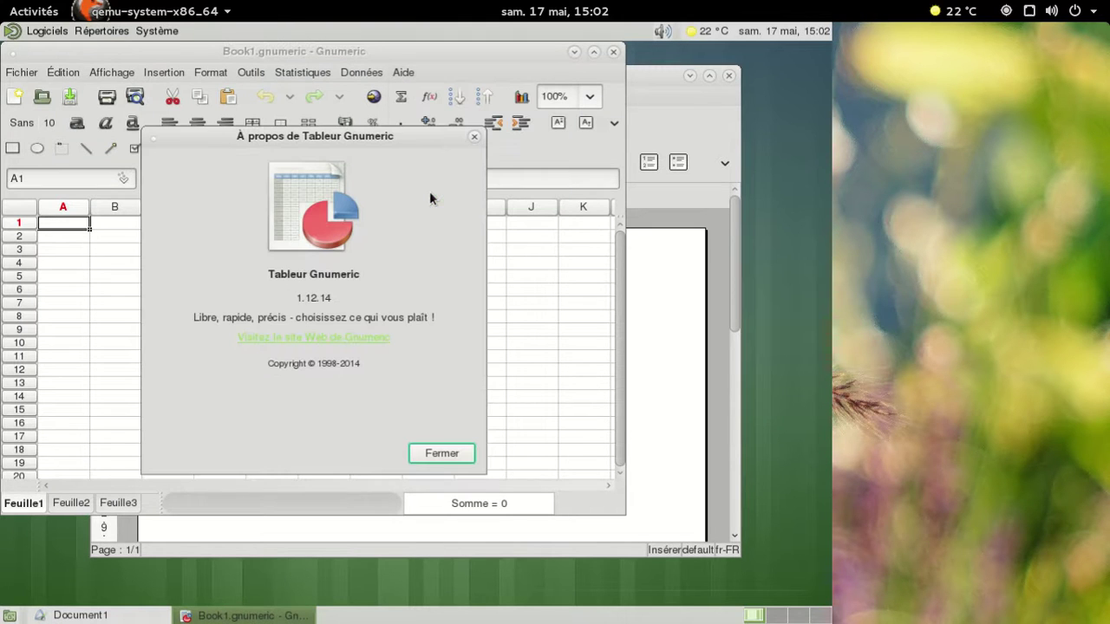
{"action": "left_click", "coordinate": [441, 452]}
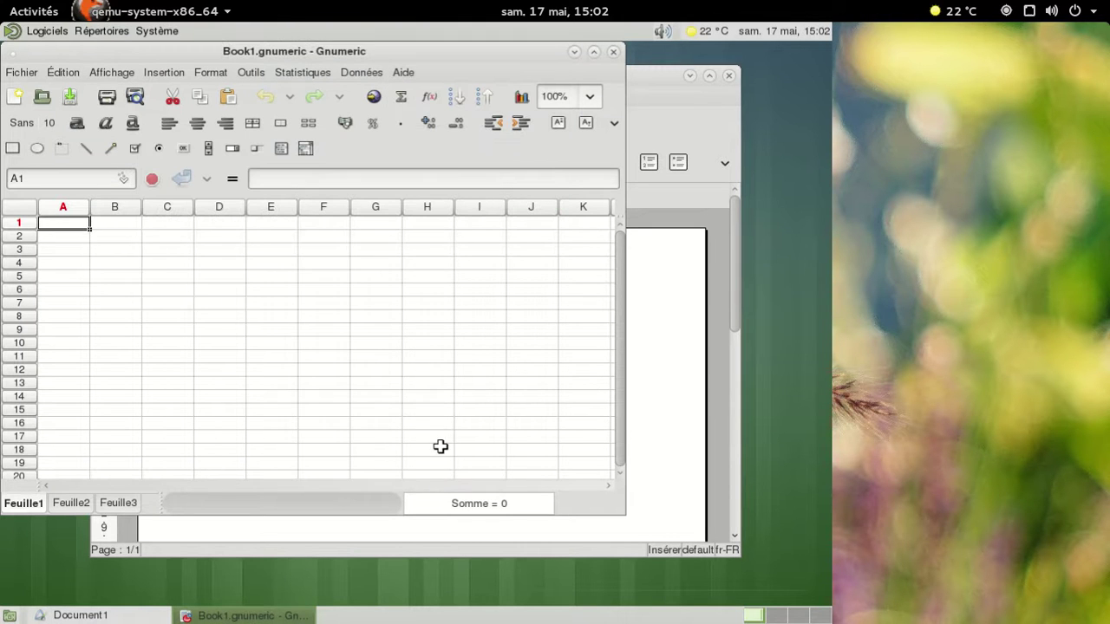
Step: Start a formula entry in cell A1, clear it, and close Gnumeric
{"action": "left_click", "coordinate": [237, 186]}
{"action": "left_click", "coordinate": [262, 179]}
{"action": "key", "text": "BackSpace"}
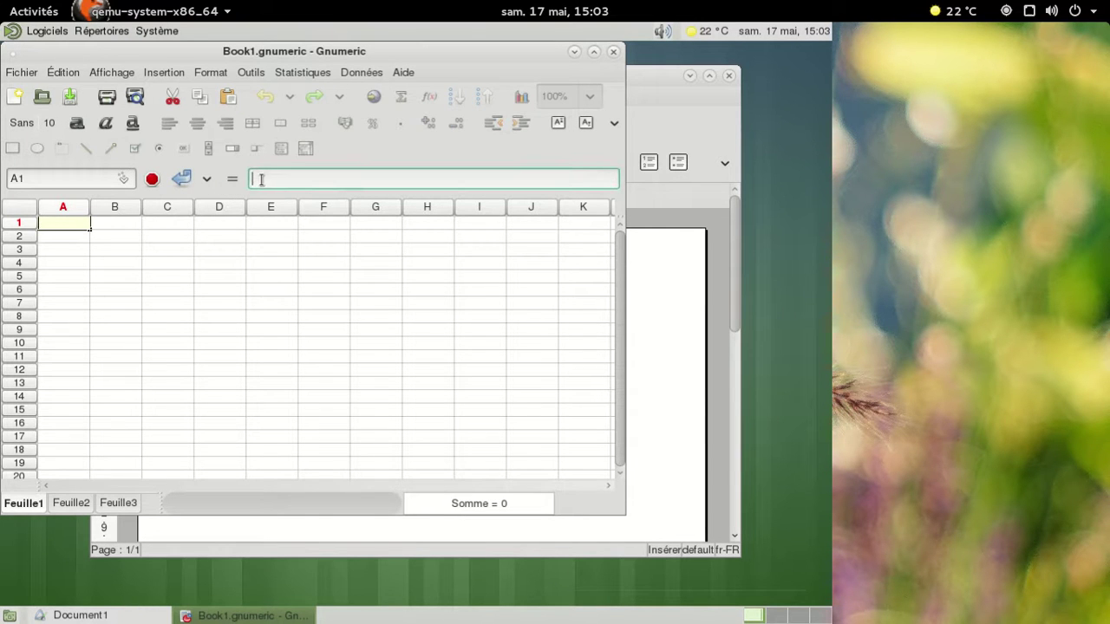
{"action": "left_click", "coordinate": [207, 180]}
{"action": "left_click", "coordinate": [208, 177]}
{"action": "left_click", "coordinate": [614, 53]}
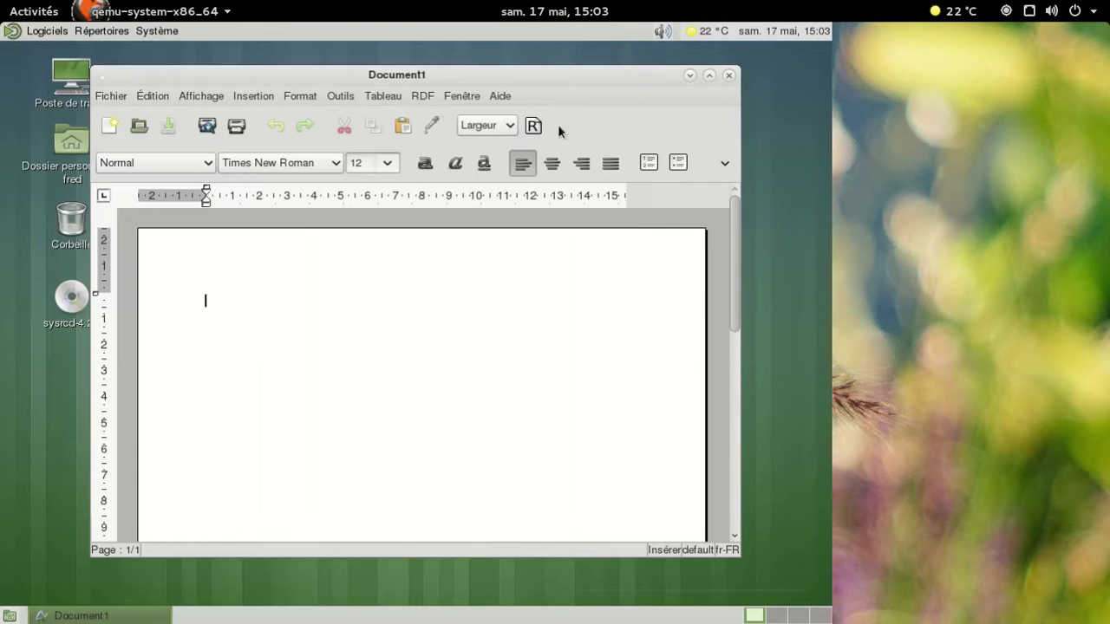
Step: View AbiWord's version information and close the word processor
{"action": "left_click", "coordinate": [503, 96]}
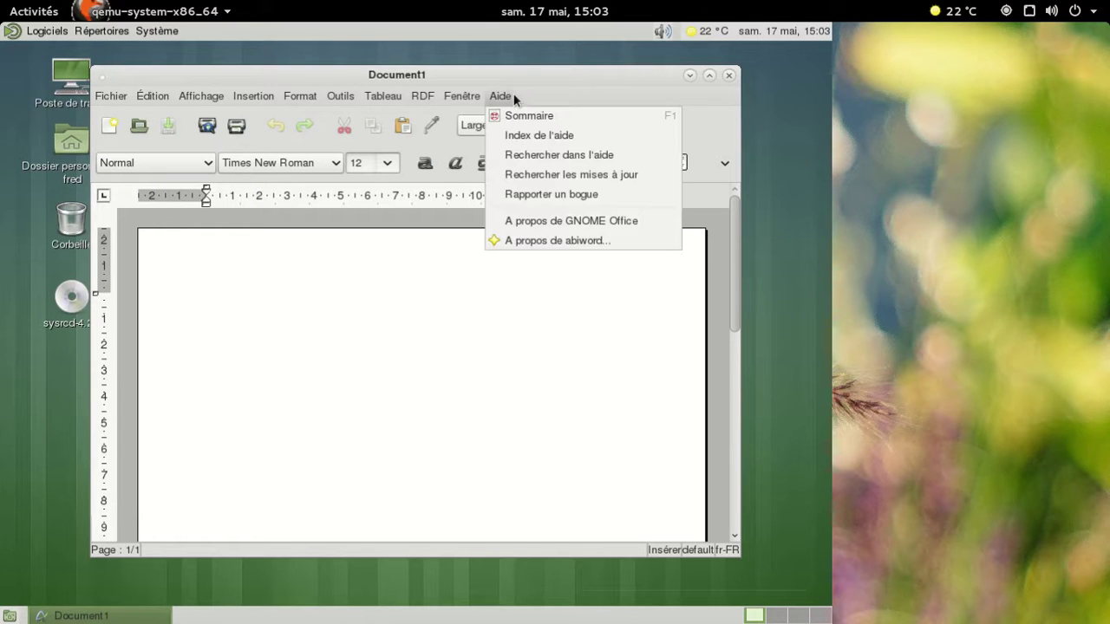
{"action": "left_click", "coordinate": [533, 243]}
{"action": "left_click", "coordinate": [540, 424]}
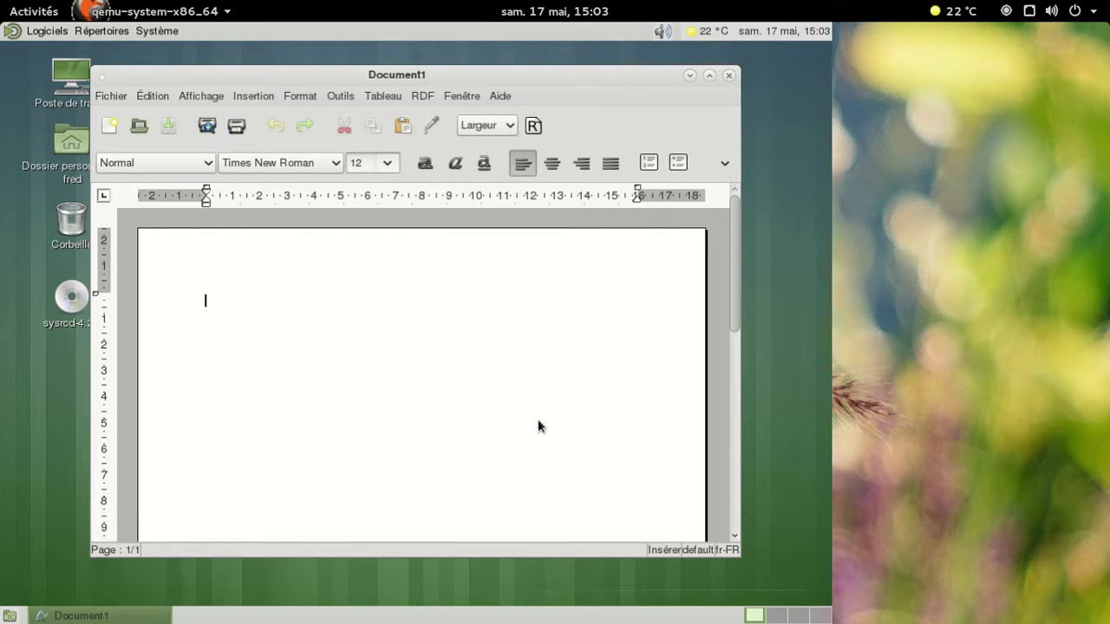
{"action": "left_click", "coordinate": [727, 75]}
Step: Open the Claws Mail client from the office applications
{"action": "left_click", "coordinate": [26, 32]}
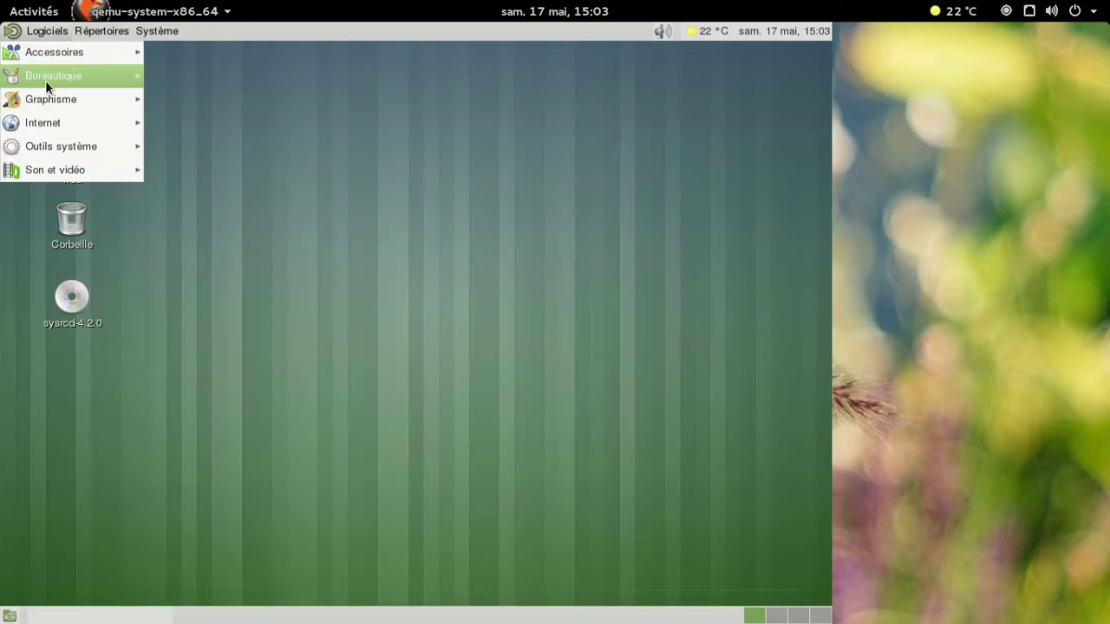
{"action": "mouse_move", "coordinate": [45, 78]}
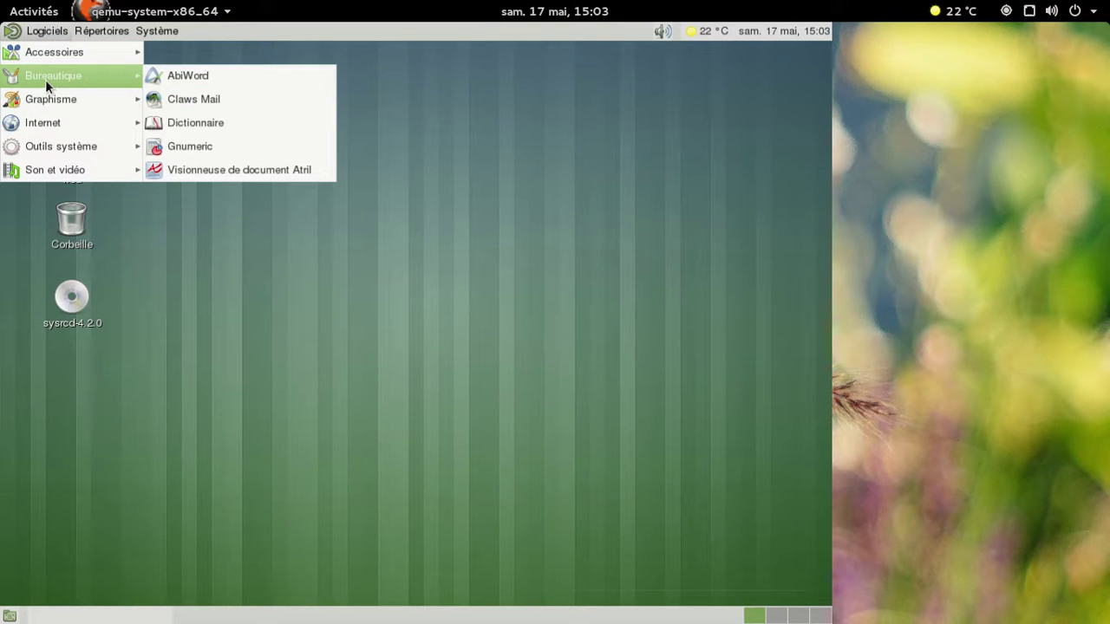
{"action": "left_click", "coordinate": [240, 102]}
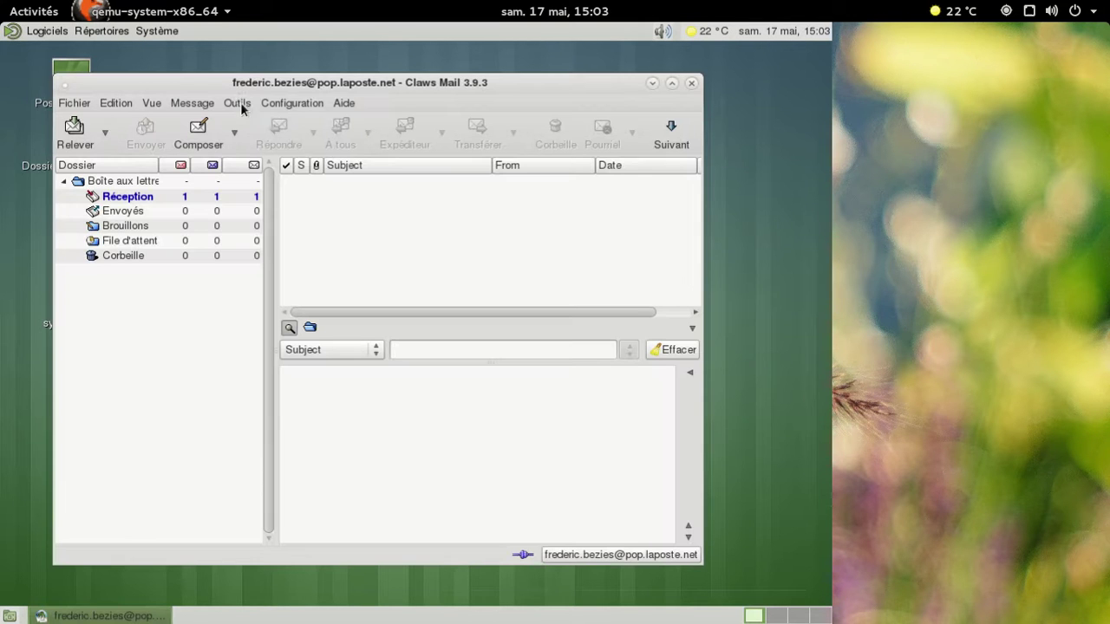
Step: Fetch new mail in Claws Mail, entering the account password when requested
{"action": "left_click", "coordinate": [75, 131]}
{"action": "type", "text": "********"}
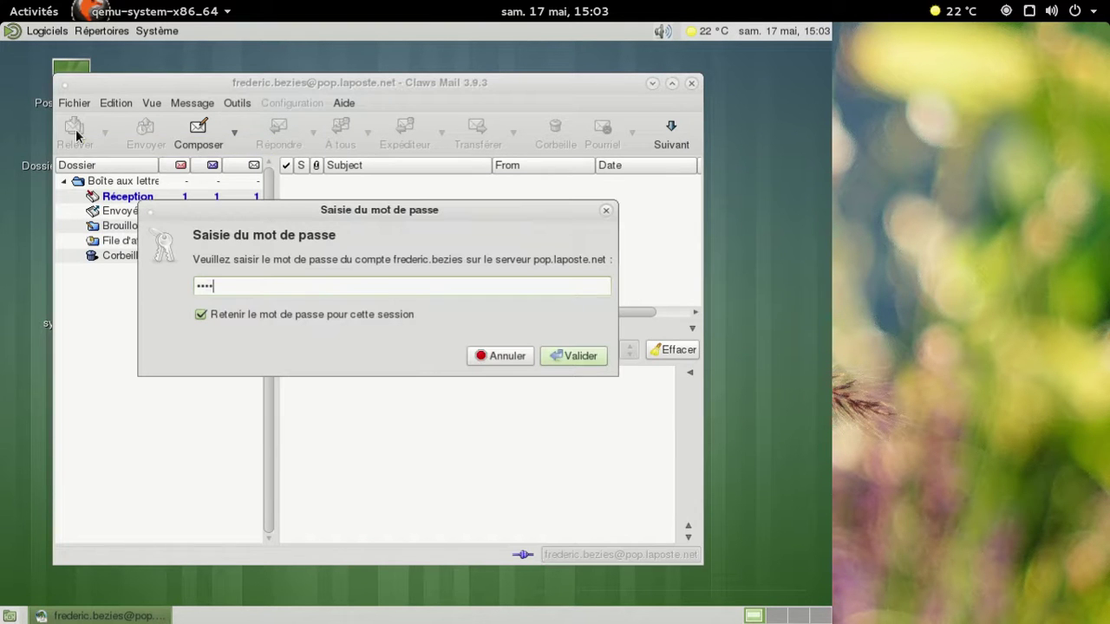
{"action": "key", "text": "Return"}
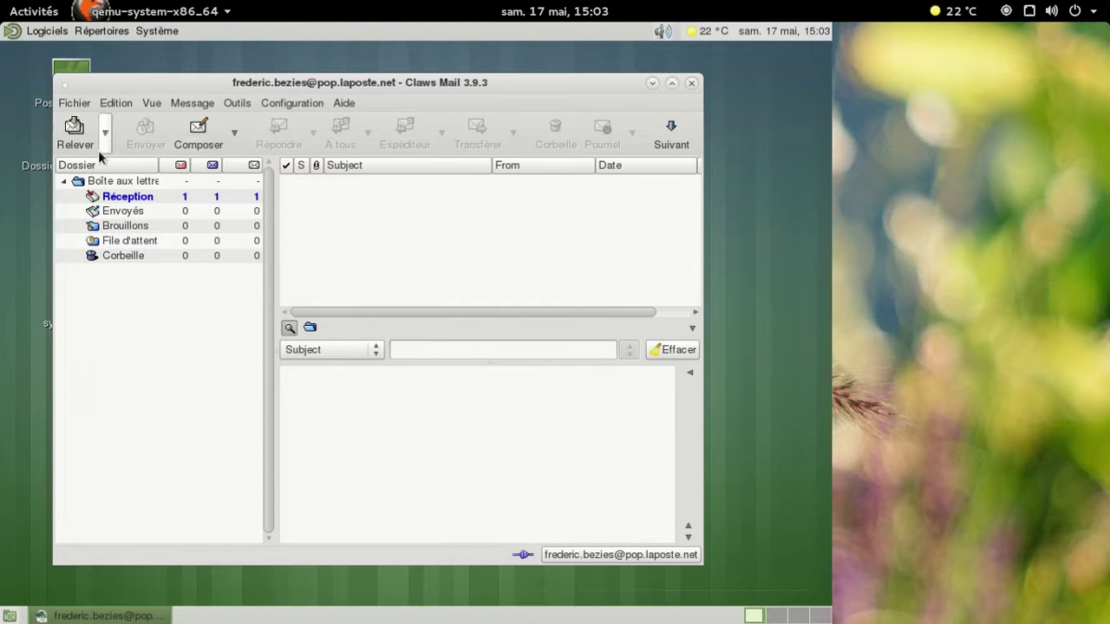
Step: View Claws Mail's version information, close the dialog and quit the mail client
{"action": "left_click", "coordinate": [356, 106]}
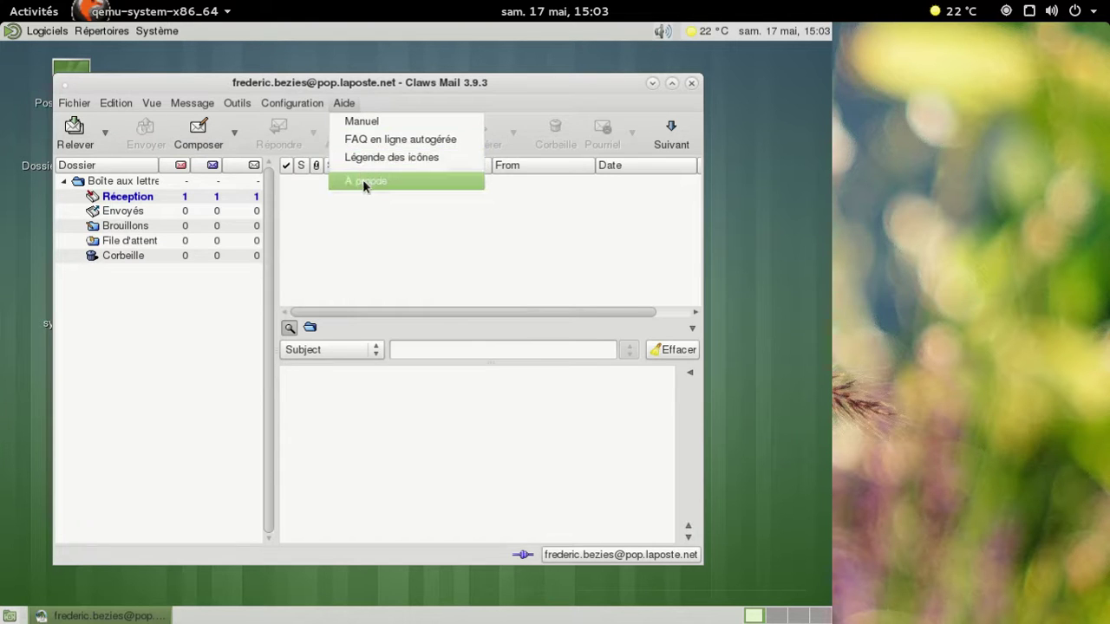
{"action": "left_click", "coordinate": [363, 180]}
{"action": "left_click", "coordinate": [560, 522]}
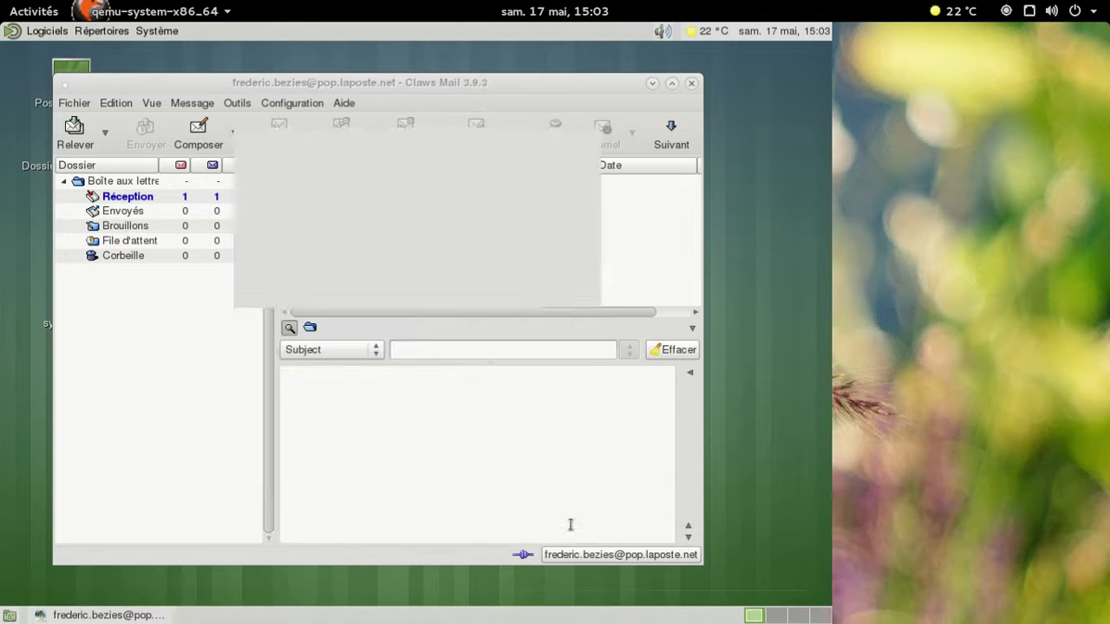
{"action": "left_click", "coordinate": [691, 84]}
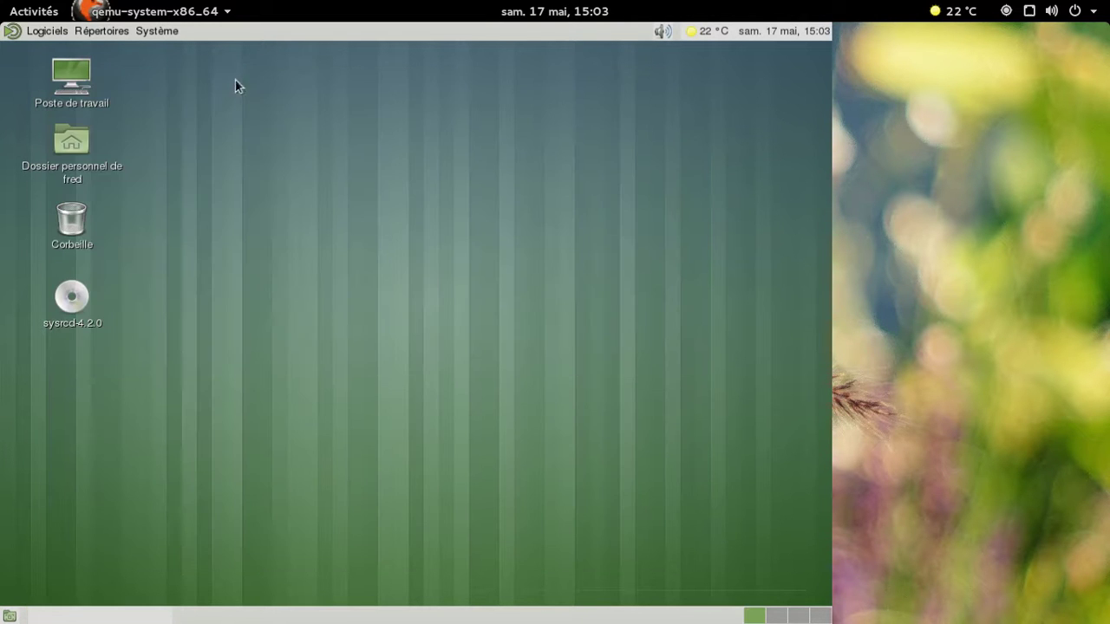
Step: Launch the GIMP image editor from the graphics applications
{"action": "left_click", "coordinate": [62, 30]}
{"action": "mouse_move", "coordinate": [62, 99]}
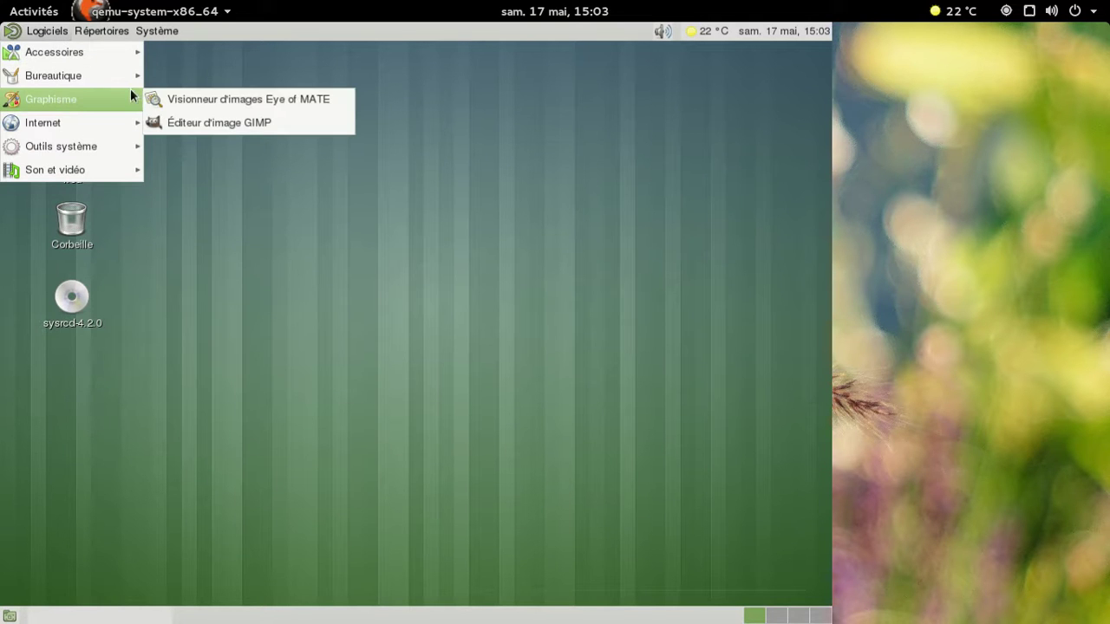
{"action": "left_click", "coordinate": [192, 121]}
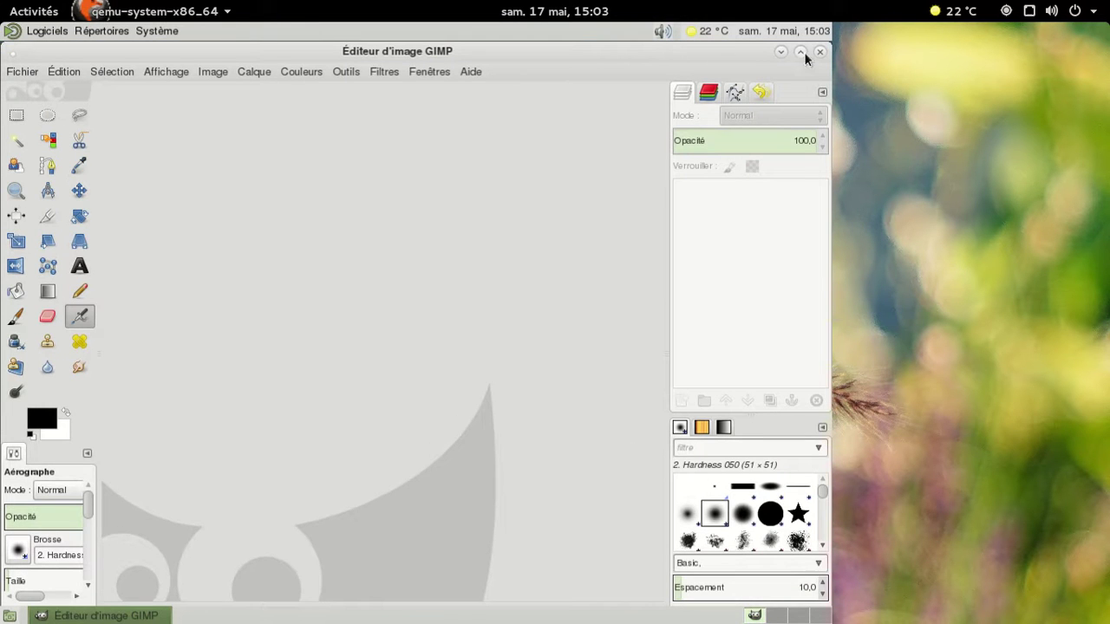
Step: View GIMP's version information, close the dialog and quit the image editor
{"action": "left_click", "coordinate": [482, 74]}
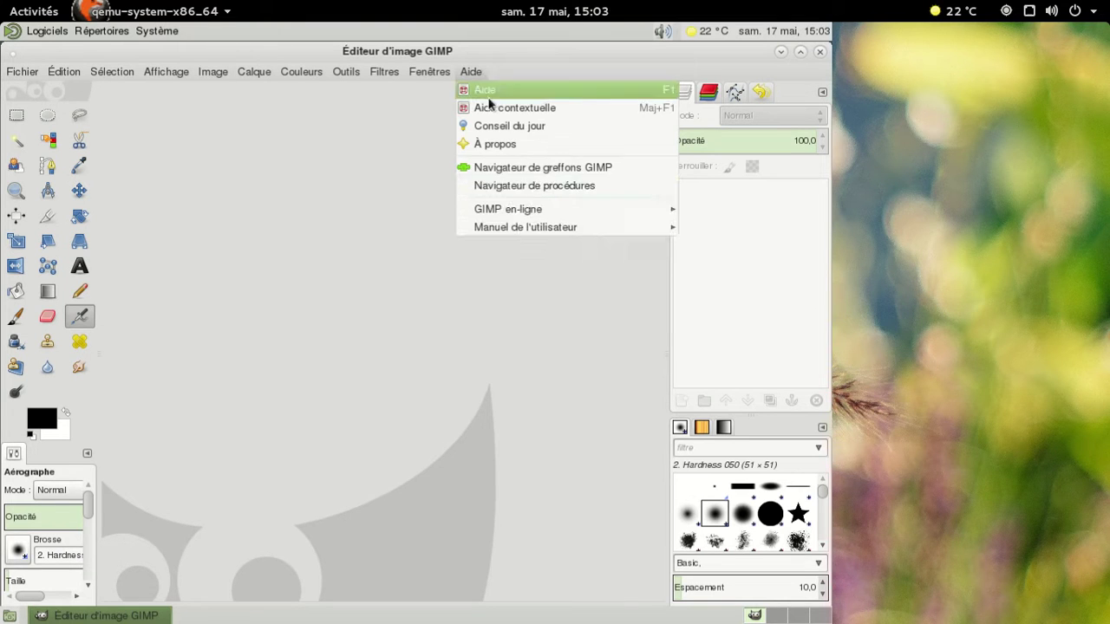
{"action": "left_click", "coordinate": [504, 151]}
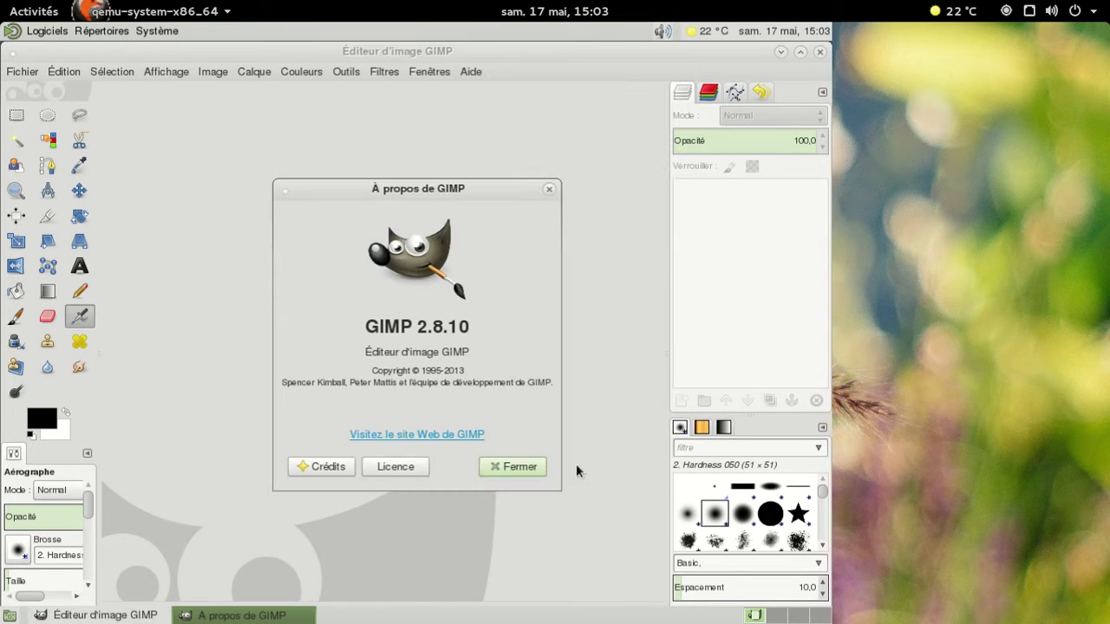
{"action": "left_click", "coordinate": [537, 466]}
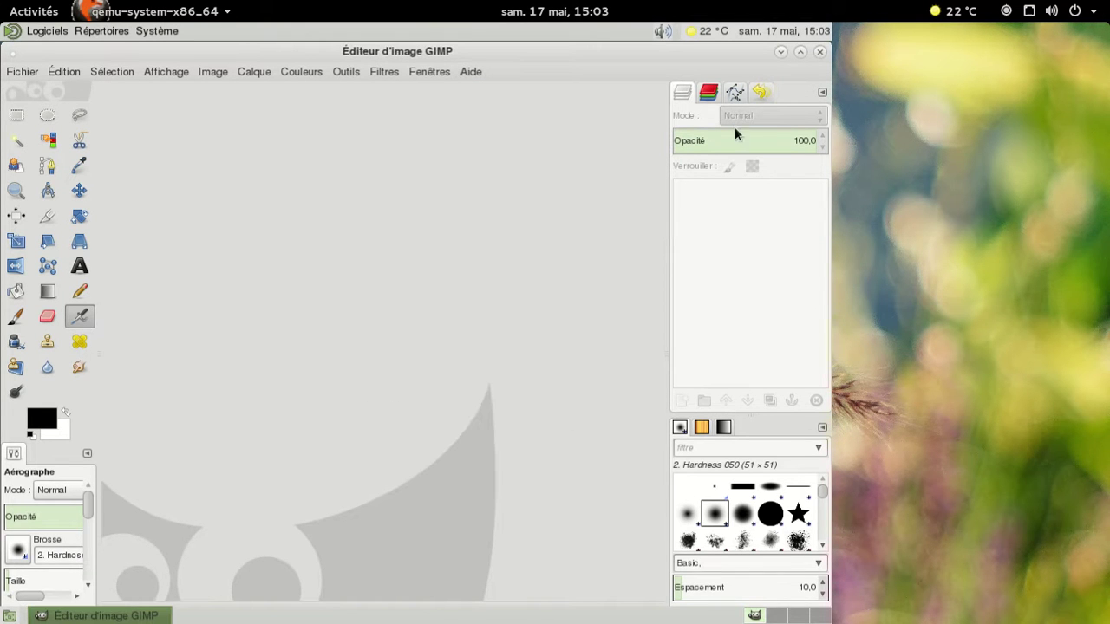
{"action": "left_click", "coordinate": [820, 52]}
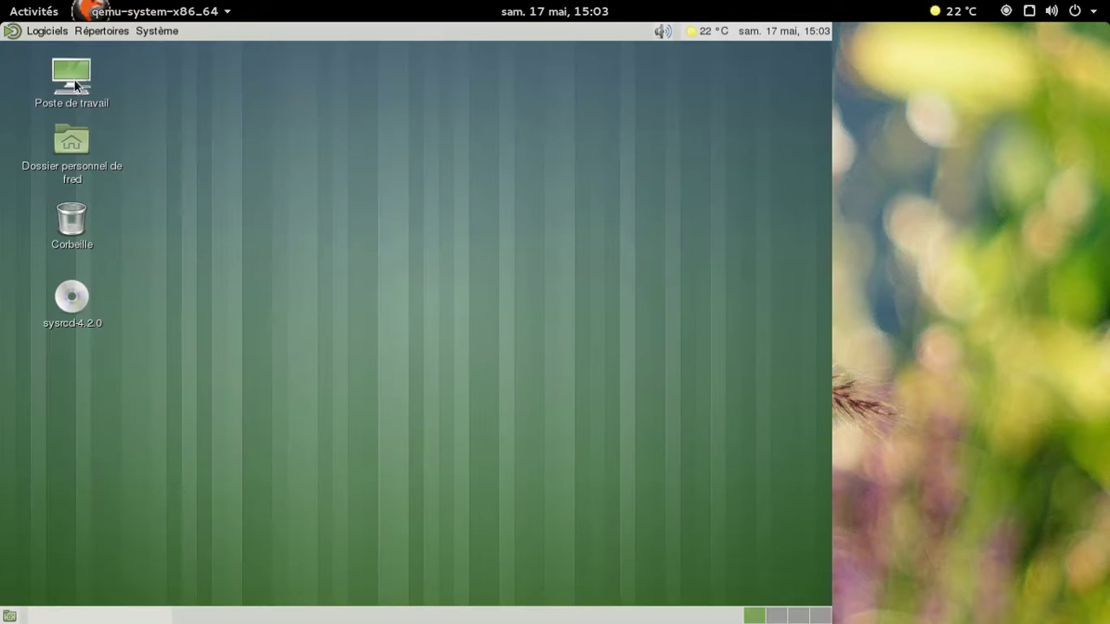
Step: Launch Mozilla Firefox from the Internet applications and close its welcome tab
{"action": "left_click", "coordinate": [60, 30]}
{"action": "mouse_move", "coordinate": [58, 106]}
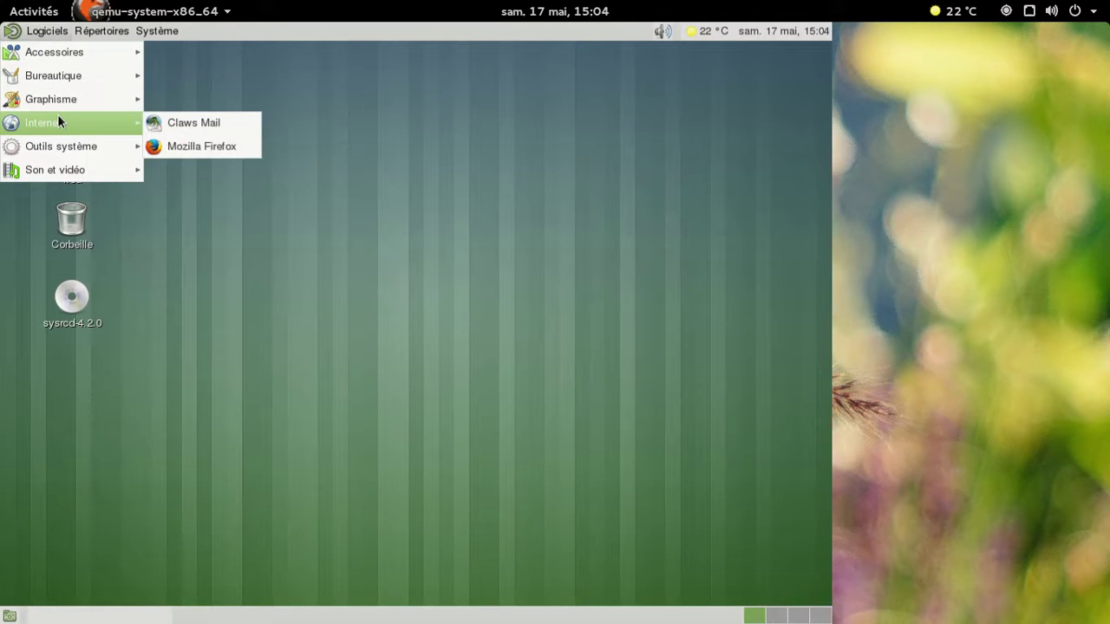
{"action": "mouse_move", "coordinate": [71, 76]}
{"action": "left_click", "coordinate": [206, 148]}
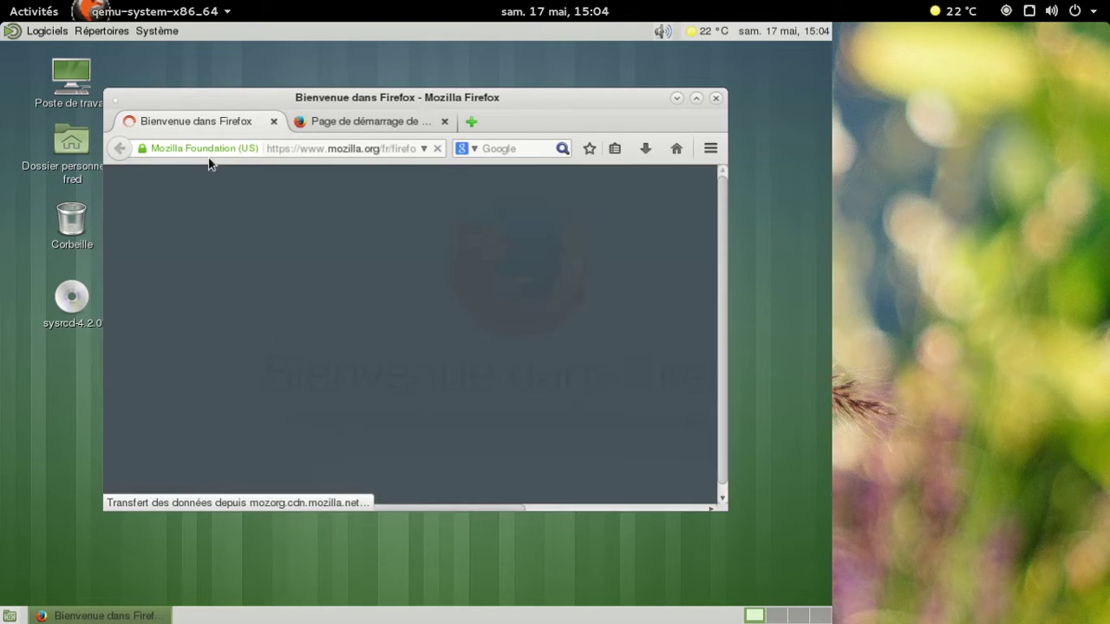
{"action": "left_click", "coordinate": [276, 122]}
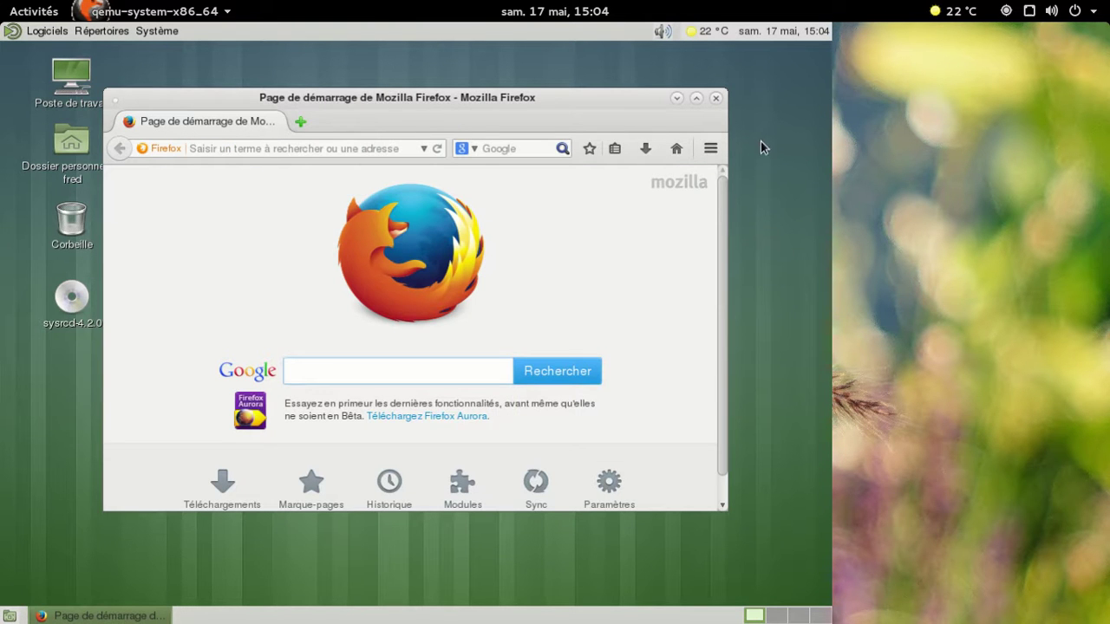
Step: Enter Firefox's customization mode and dismiss the customization tip
{"action": "left_click", "coordinate": [712, 149]}
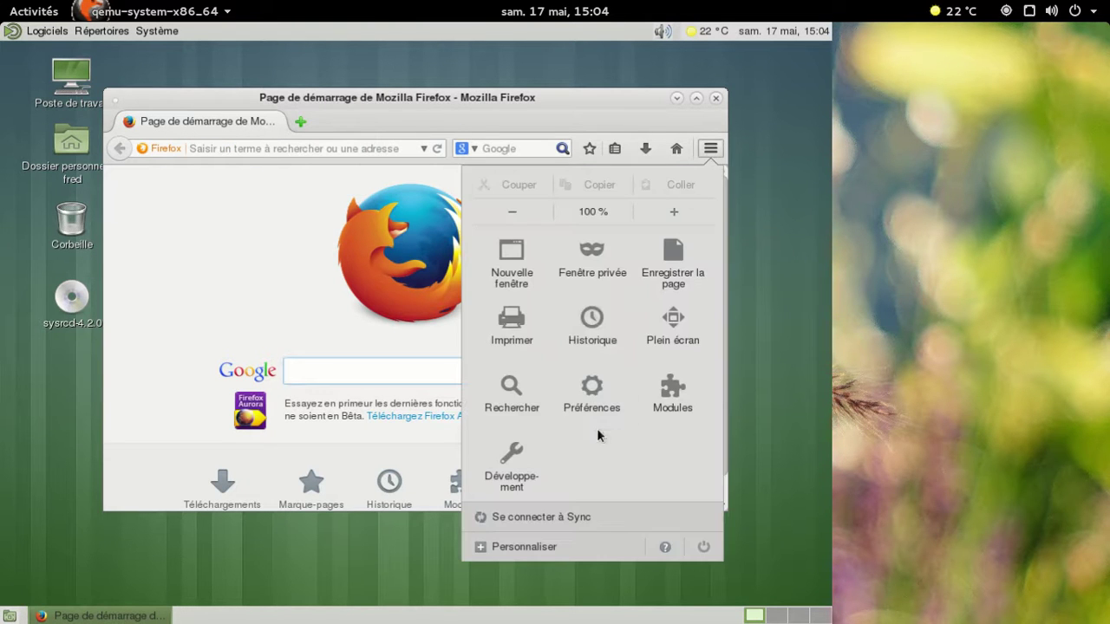
{"action": "left_click", "coordinate": [603, 559]}
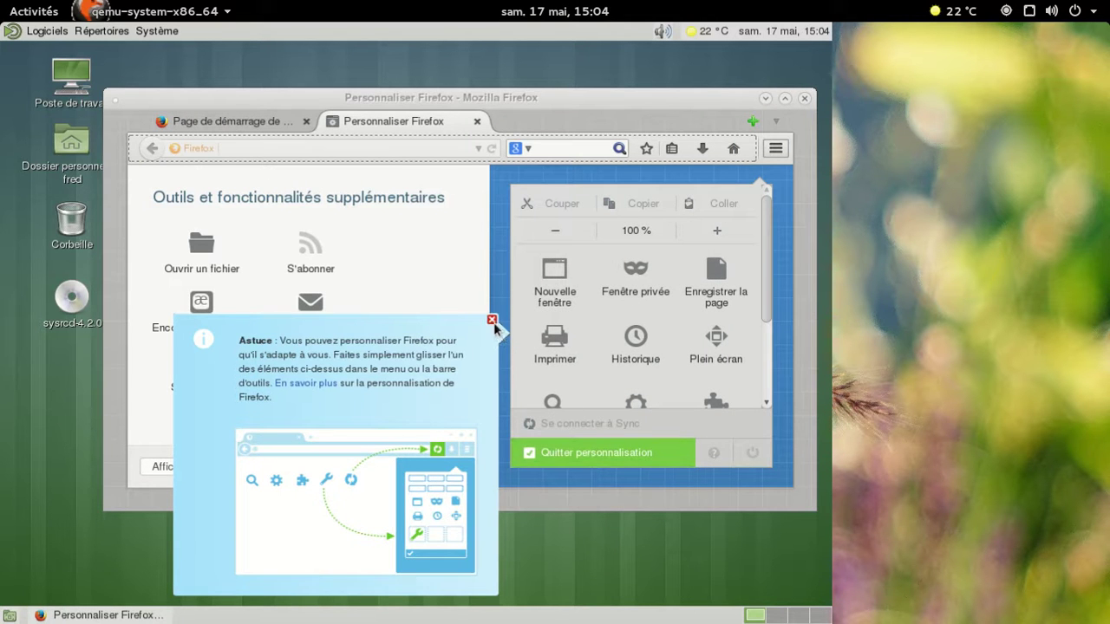
{"action": "left_click", "coordinate": [492, 319]}
Step: Remove every item from Firefox's main menu into the additional tools area and leave customization mode
{"action": "left_click_drag", "start_coordinate": [568, 211], "coordinate": [312, 386]}
{"action": "left_click_drag", "start_coordinate": [572, 203], "coordinate": [259, 425]}
{"action": "left_click_drag", "start_coordinate": [563, 233], "coordinate": [330, 364]}
{"action": "left_click_drag", "start_coordinate": [551, 216], "coordinate": [425, 328]}
{"action": "left_click_drag", "start_coordinate": [561, 358], "coordinate": [425, 365]}
{"action": "left_click_drag", "start_coordinate": [559, 284], "coordinate": [427, 342]}
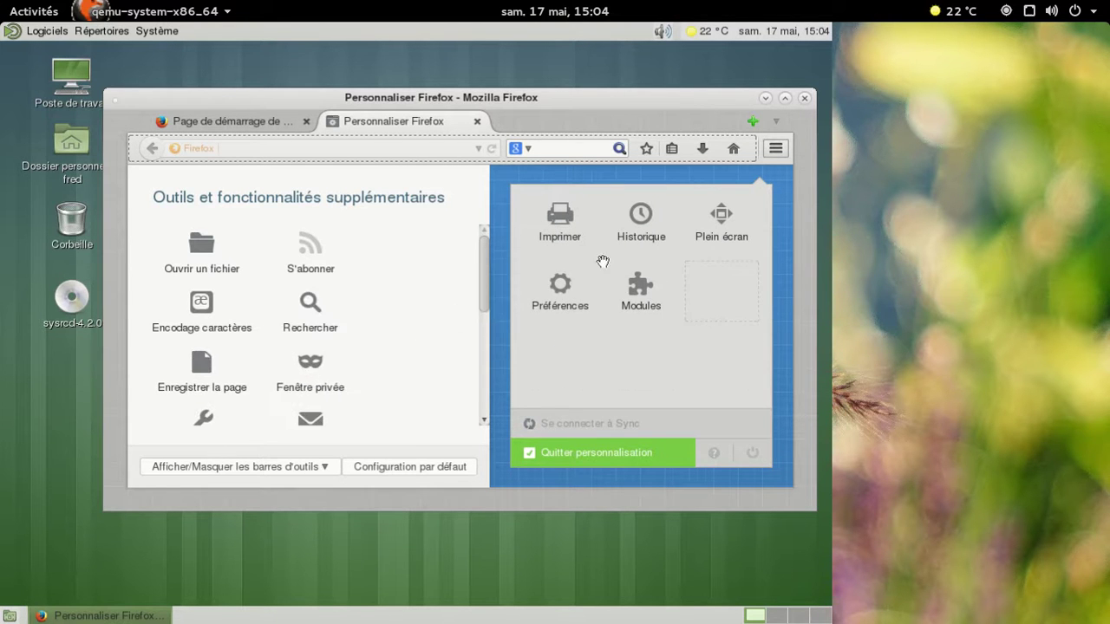
{"action": "left_click_drag", "start_coordinate": [568, 288], "coordinate": [384, 327]}
{"action": "left_click_drag", "start_coordinate": [560, 217], "coordinate": [402, 317]}
{"action": "left_click_drag", "start_coordinate": [561, 218], "coordinate": [404, 295]}
{"action": "left_click_drag", "start_coordinate": [554, 227], "coordinate": [425, 304]}
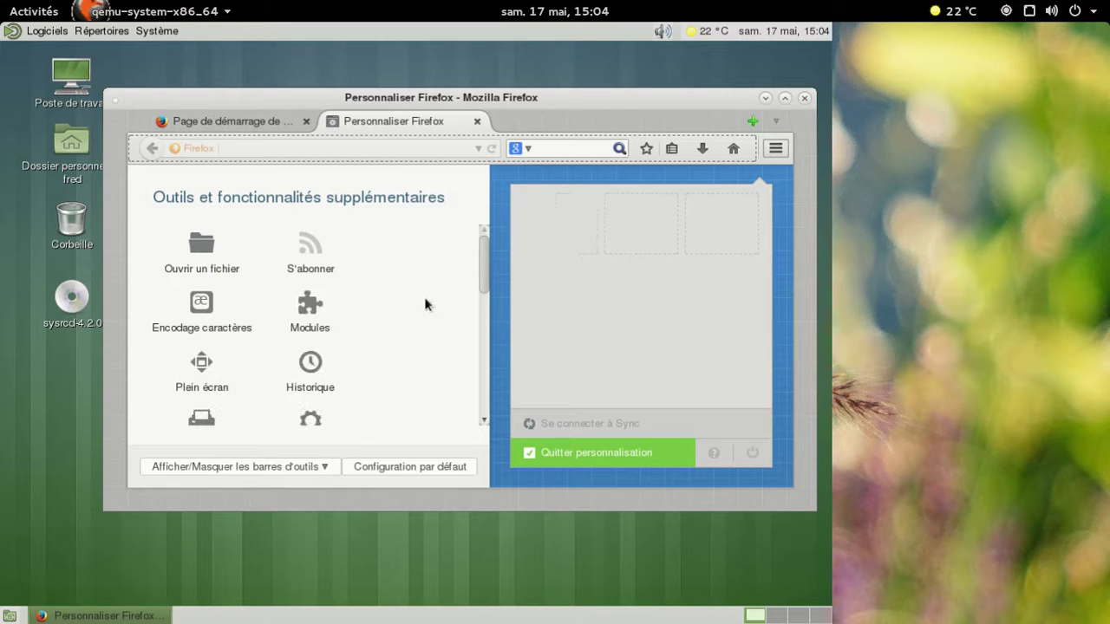
{"action": "left_click", "coordinate": [775, 148]}
Step: Check the customized Firefox menu, restore its default configuration and leave customization mode
{"action": "left_click", "coordinate": [797, 151]}
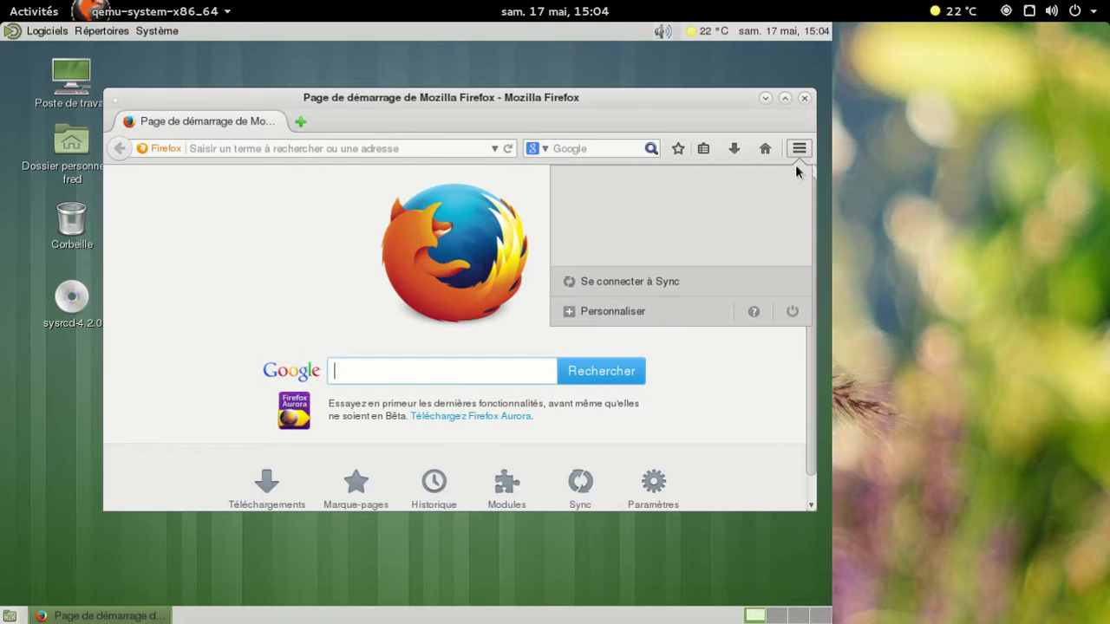
{"action": "left_click", "coordinate": [695, 313]}
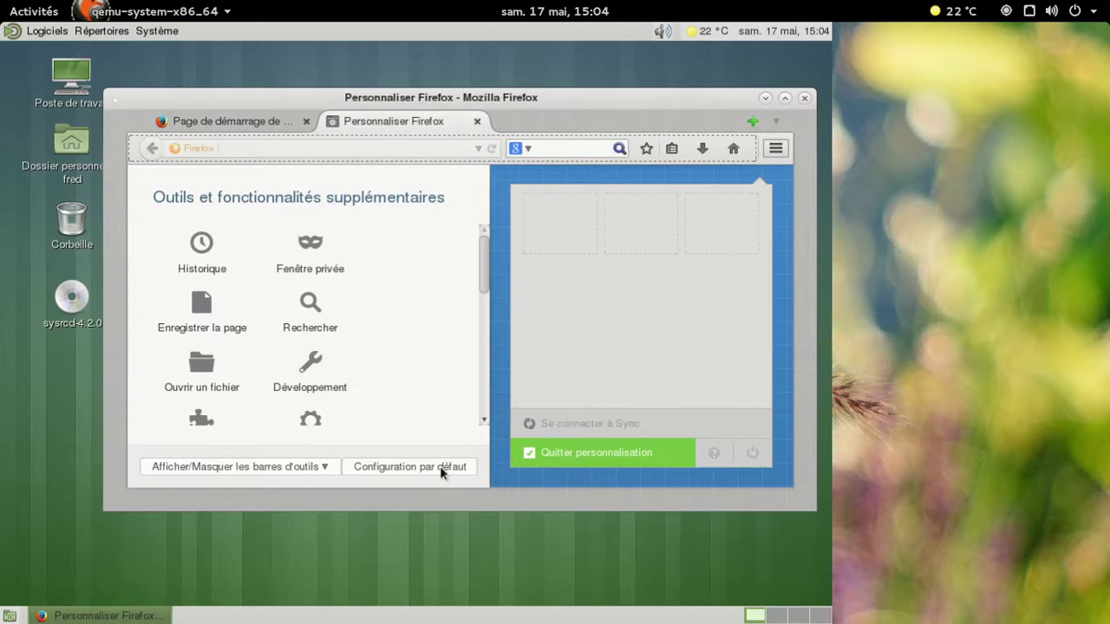
{"action": "left_click", "coordinate": [439, 466]}
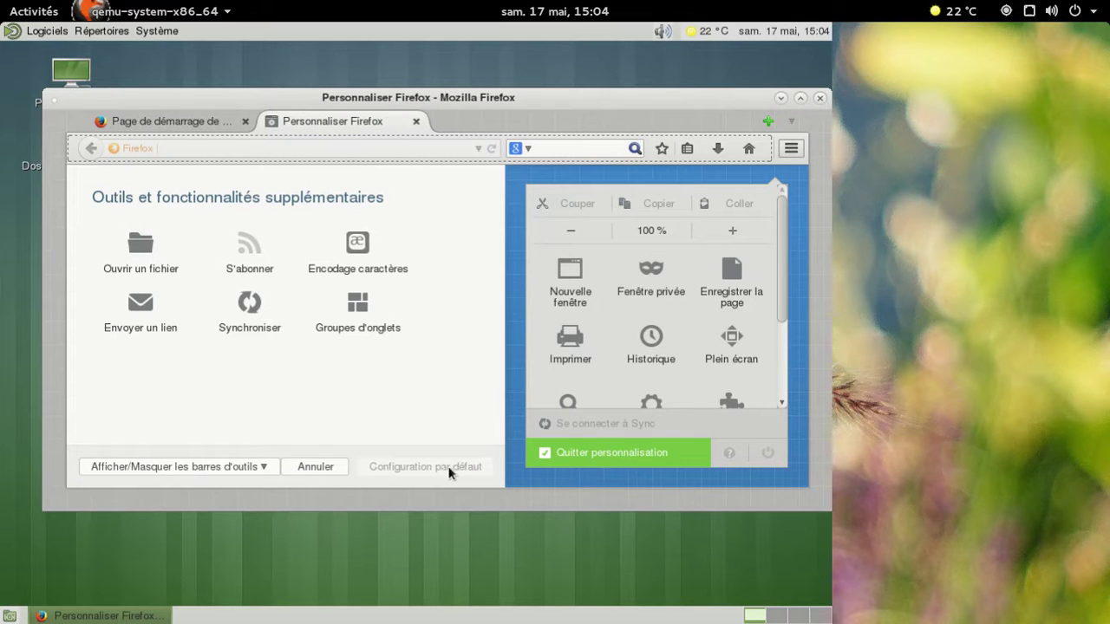
{"action": "left_click", "coordinate": [789, 151]}
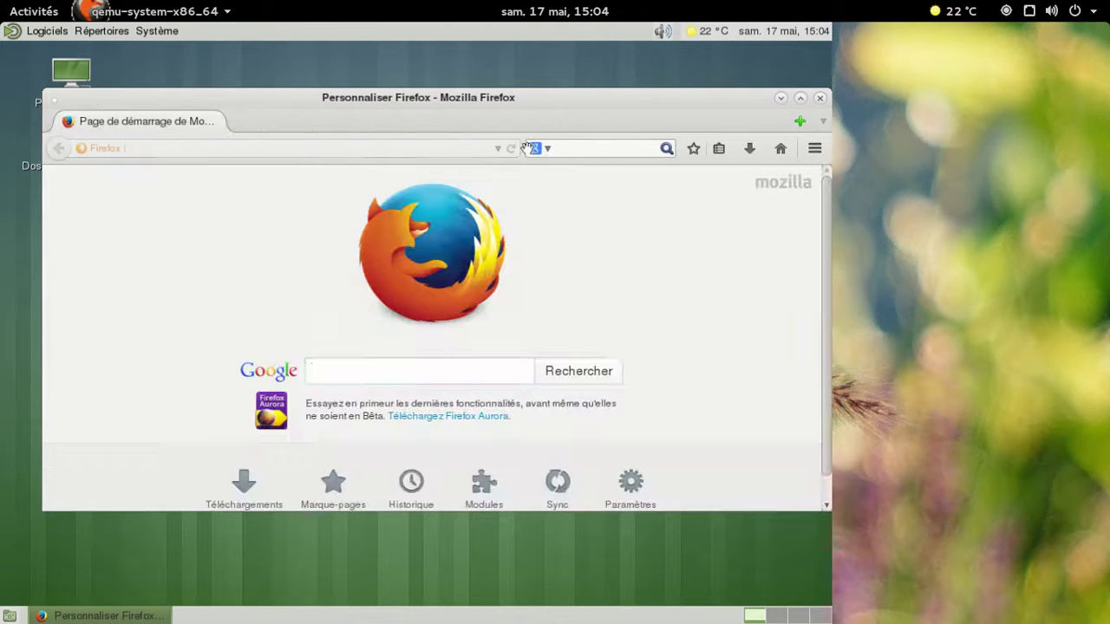
Step: Load funtoo.org in Firefox, view the welcome page and close the browser
{"action": "left_click", "coordinate": [234, 151]}
{"action": "type", "text": "funtoo.org"}
{"action": "key", "text": "Return"}
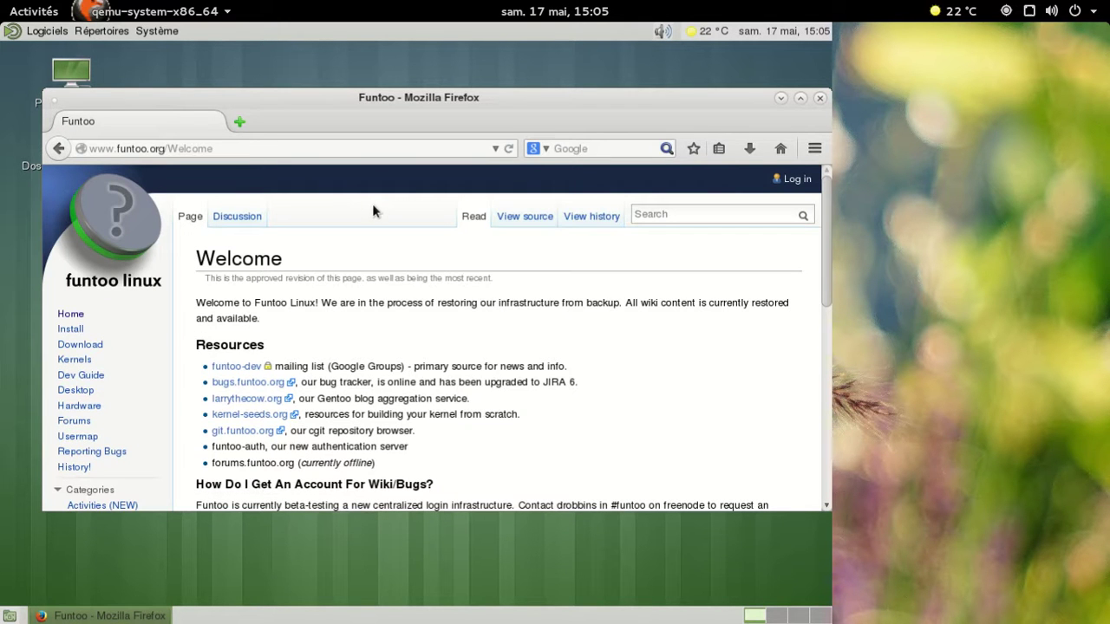
{"action": "left_click", "coordinate": [821, 101]}
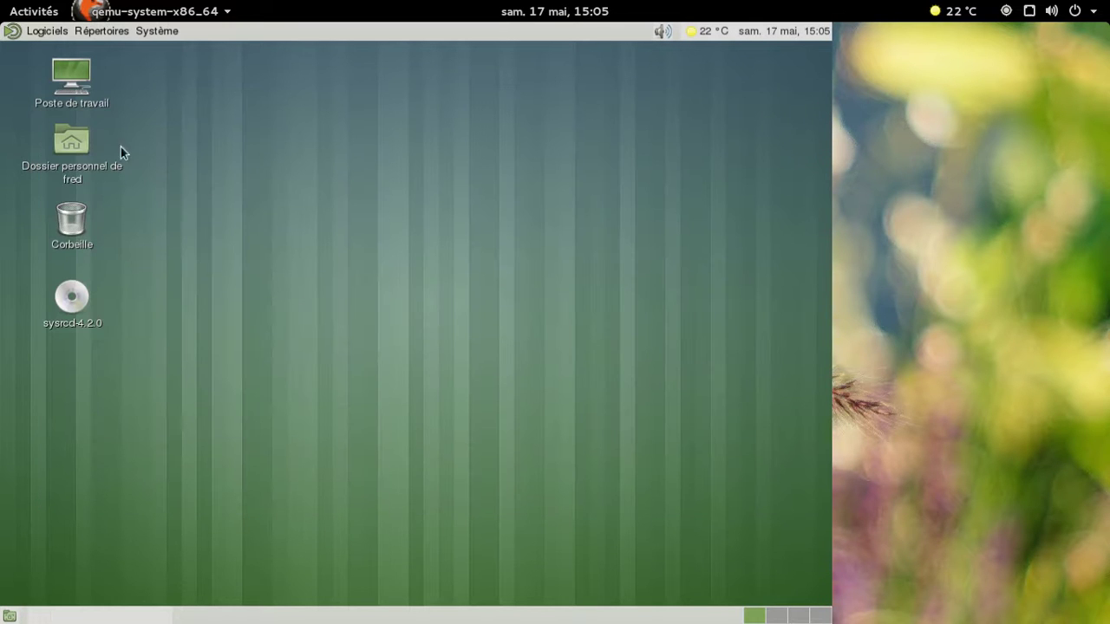
Step: Check the file system usage in the disk usage analyzer and close it
{"action": "left_click", "coordinate": [39, 32]}
{"action": "mouse_move", "coordinate": [77, 120]}
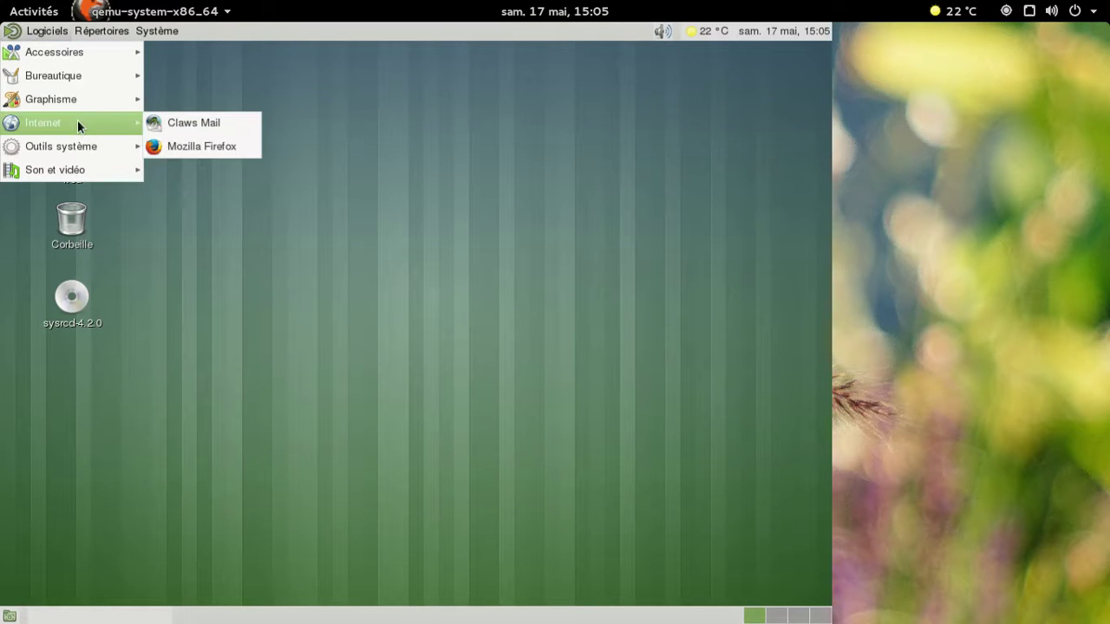
{"action": "mouse_move", "coordinate": [85, 145]}
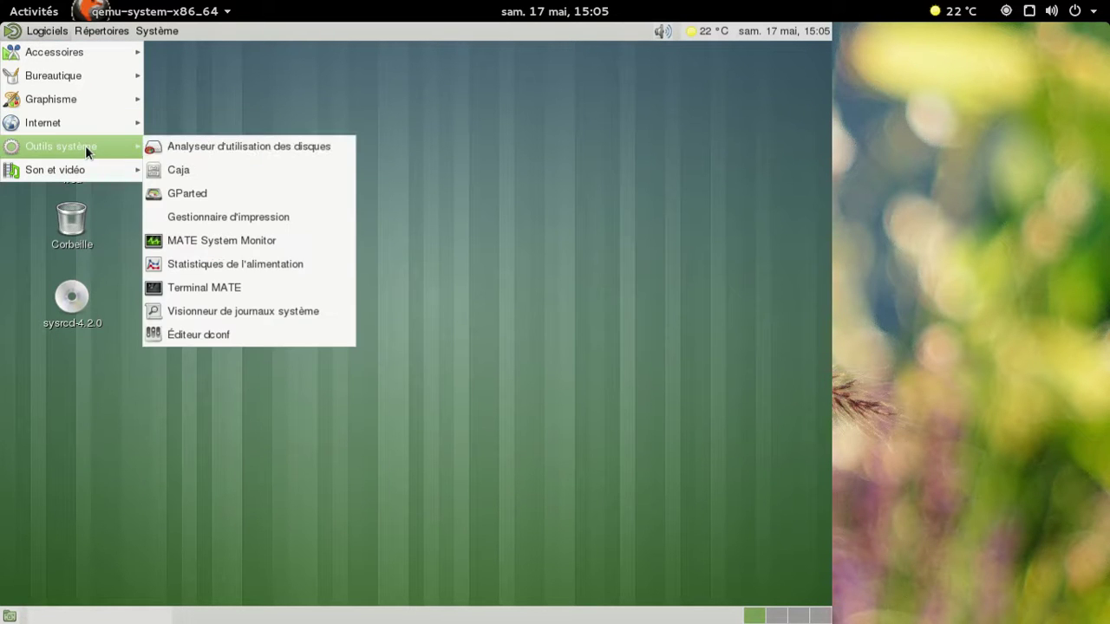
{"action": "left_click", "coordinate": [208, 149]}
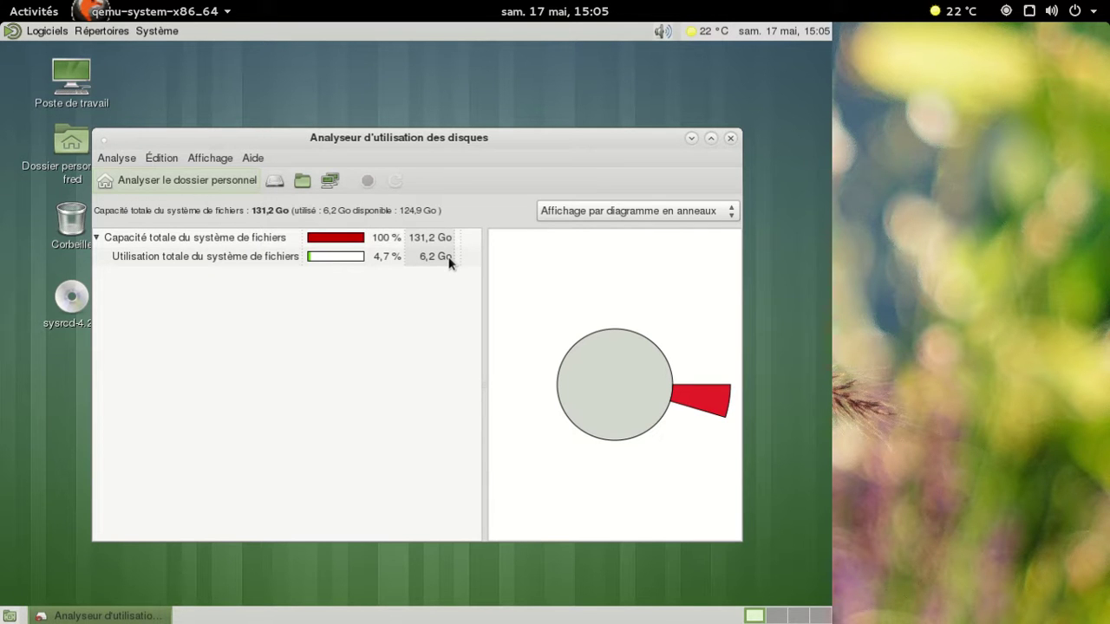
{"action": "left_click", "coordinate": [730, 139]}
Step: Open the Caja file manager from the system tools and move its window clear of the desktop icons
{"action": "left_click", "coordinate": [44, 31]}
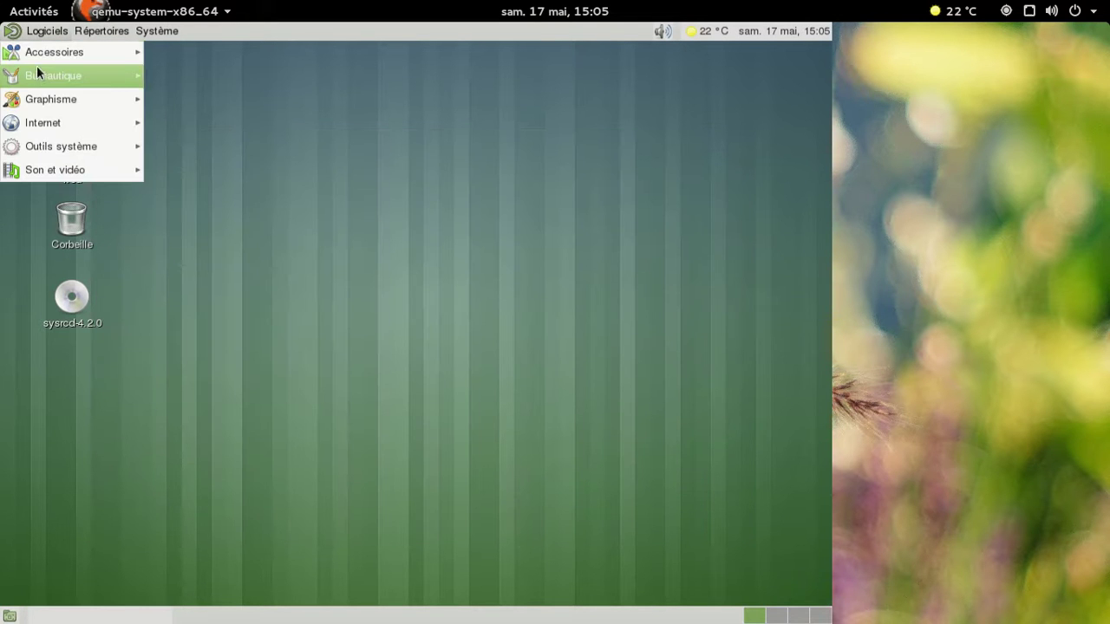
{"action": "mouse_move", "coordinate": [46, 120]}
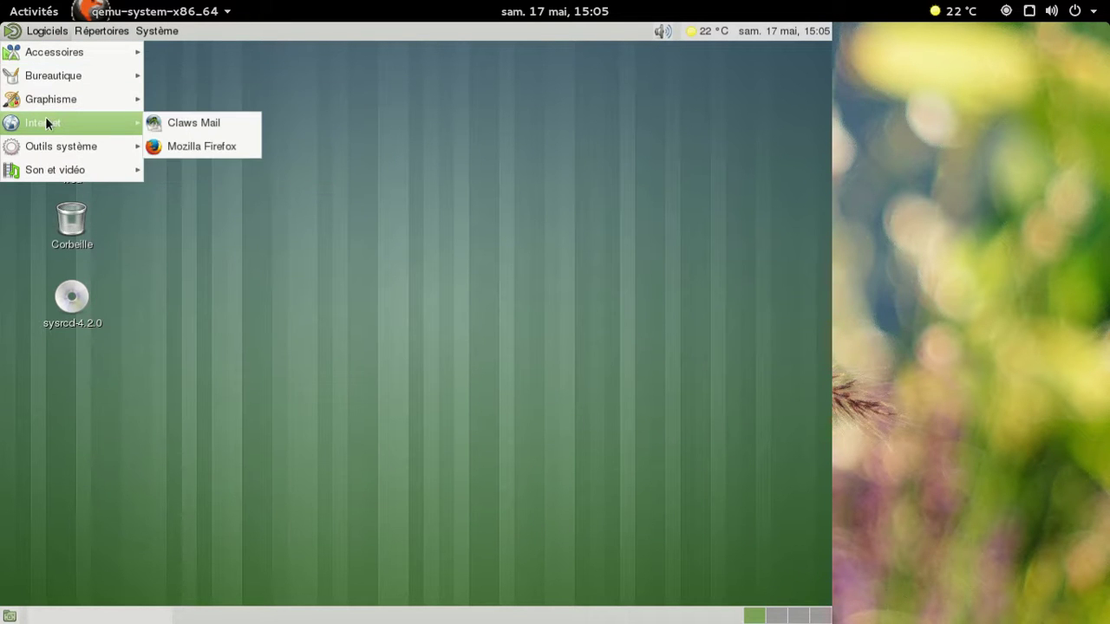
{"action": "mouse_move", "coordinate": [42, 144]}
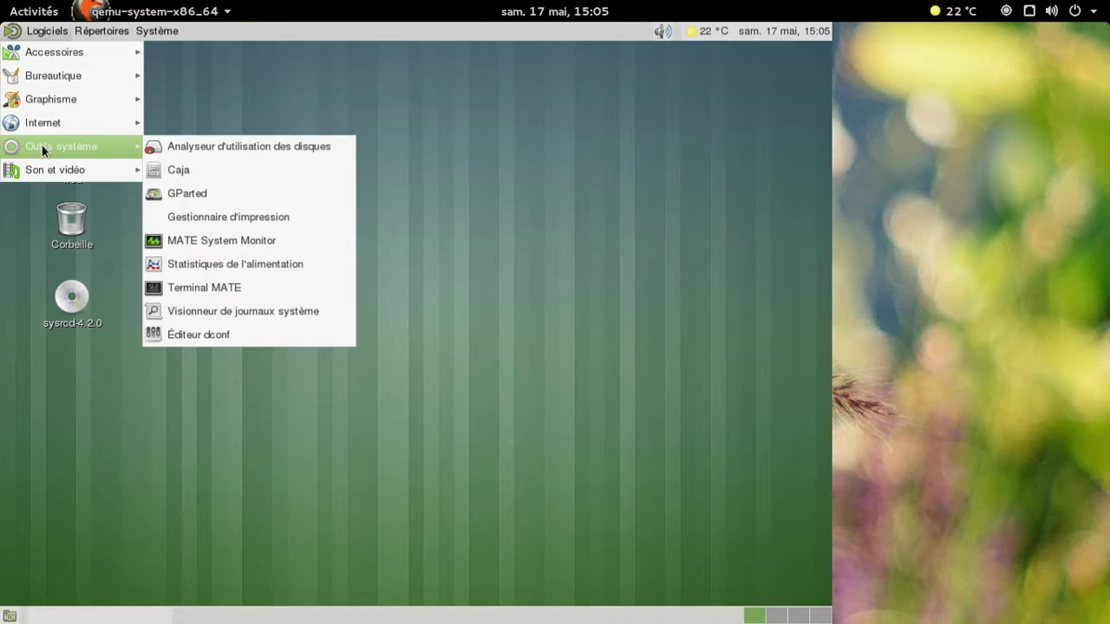
{"action": "left_click", "coordinate": [241, 170]}
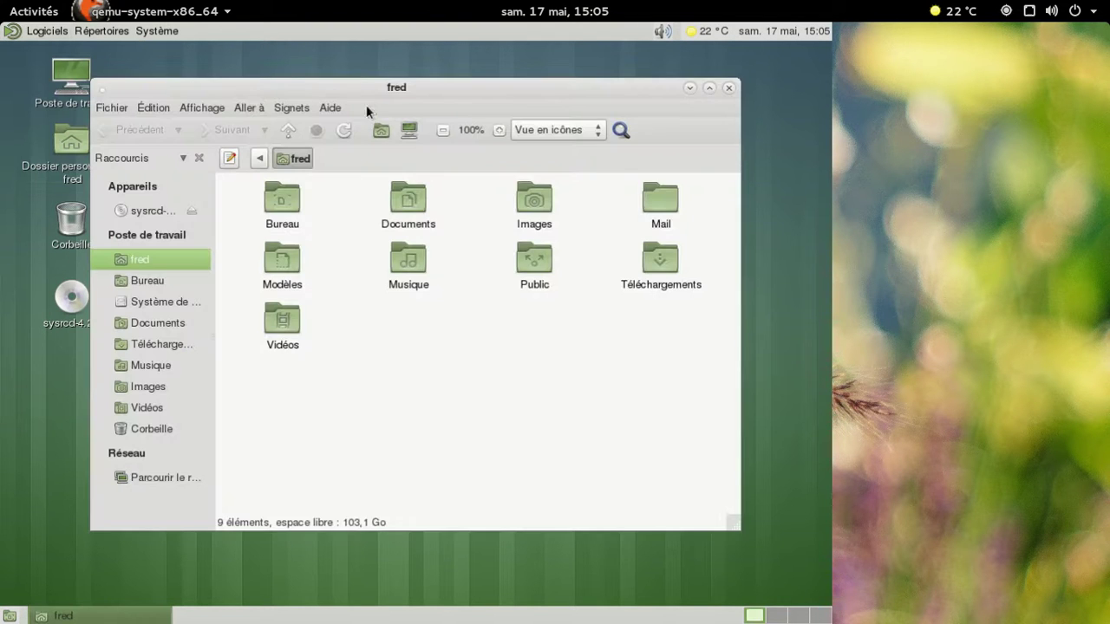
{"action": "left_click_drag", "start_coordinate": [362, 92], "coordinate": [423, 77]}
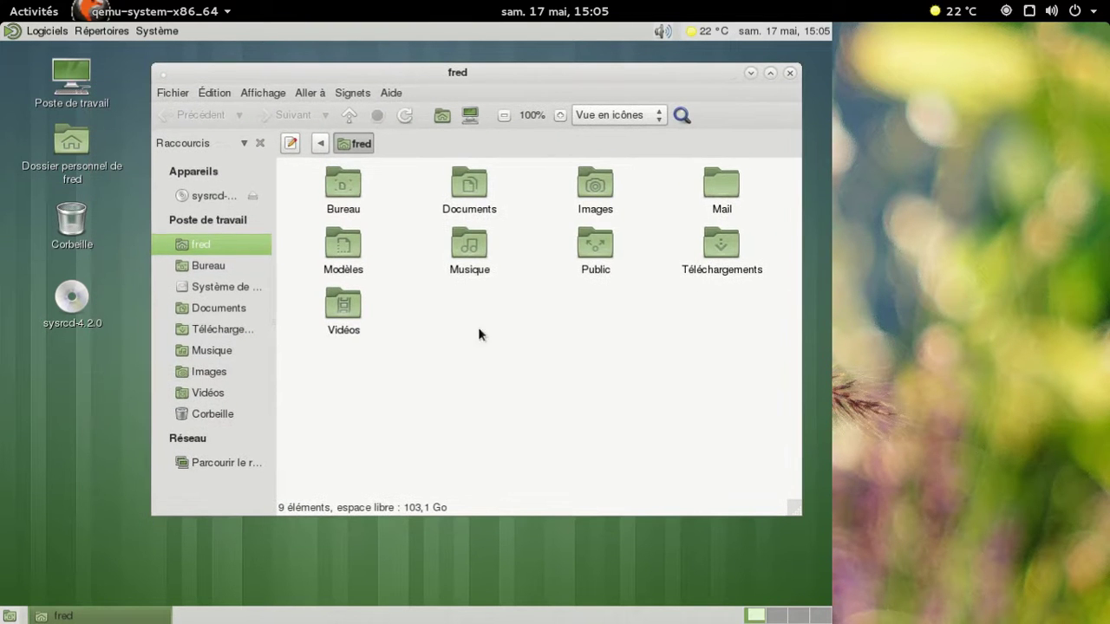
Step: Launch GParted from the system tools and authenticate with the administrator password
{"action": "left_click", "coordinate": [46, 32]}
{"action": "mouse_move", "coordinate": [75, 134]}
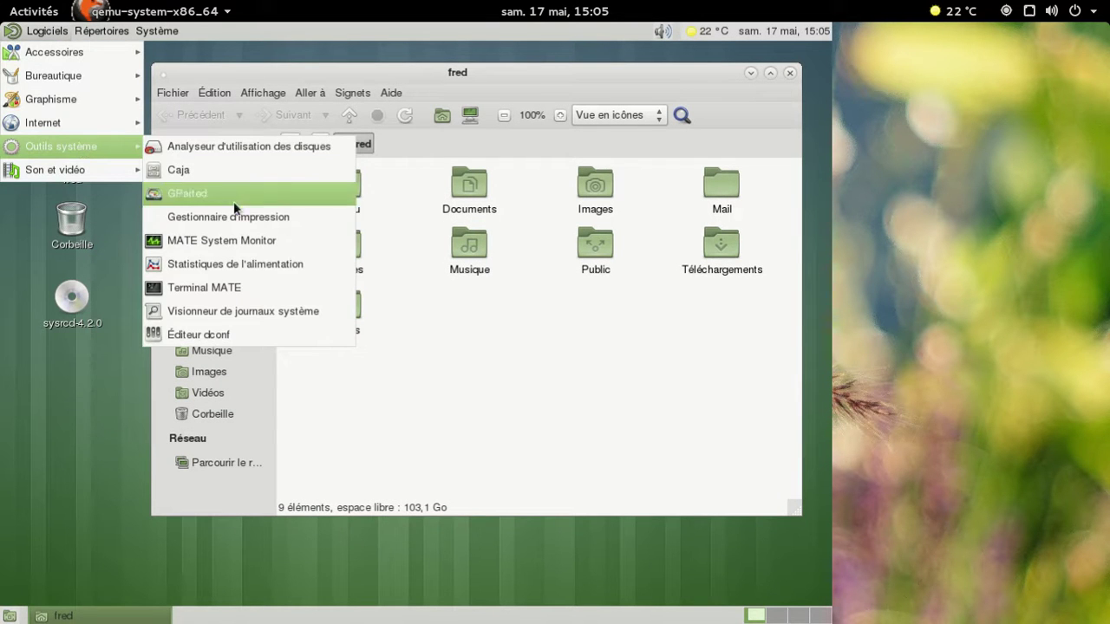
{"action": "left_click", "coordinate": [215, 189]}
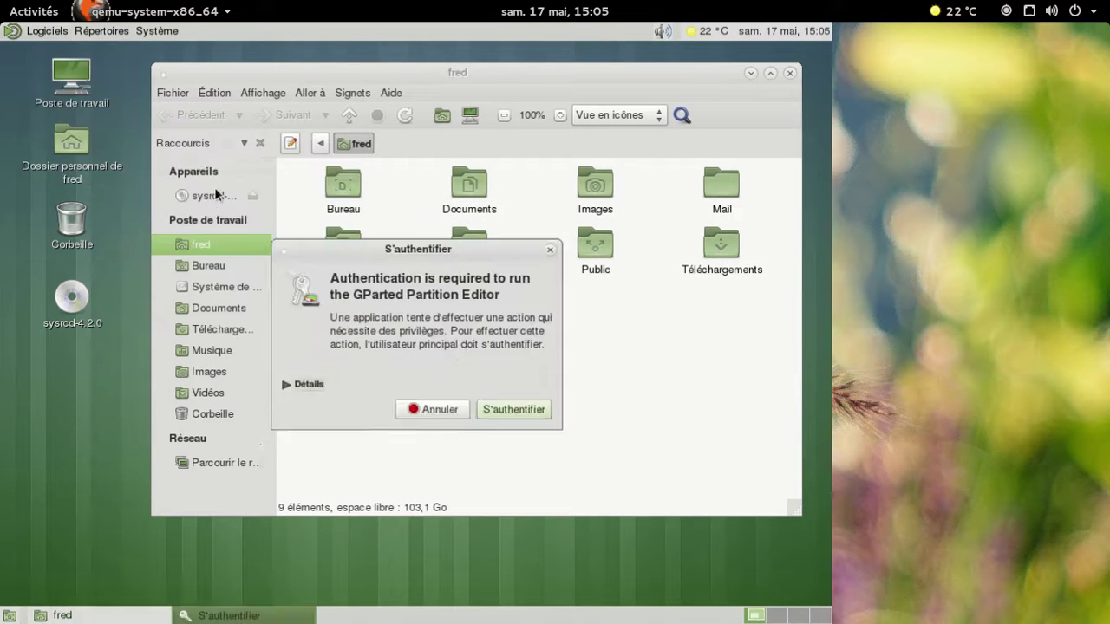
{"action": "type", "text": "x"}
{"action": "key", "text": "Return"}
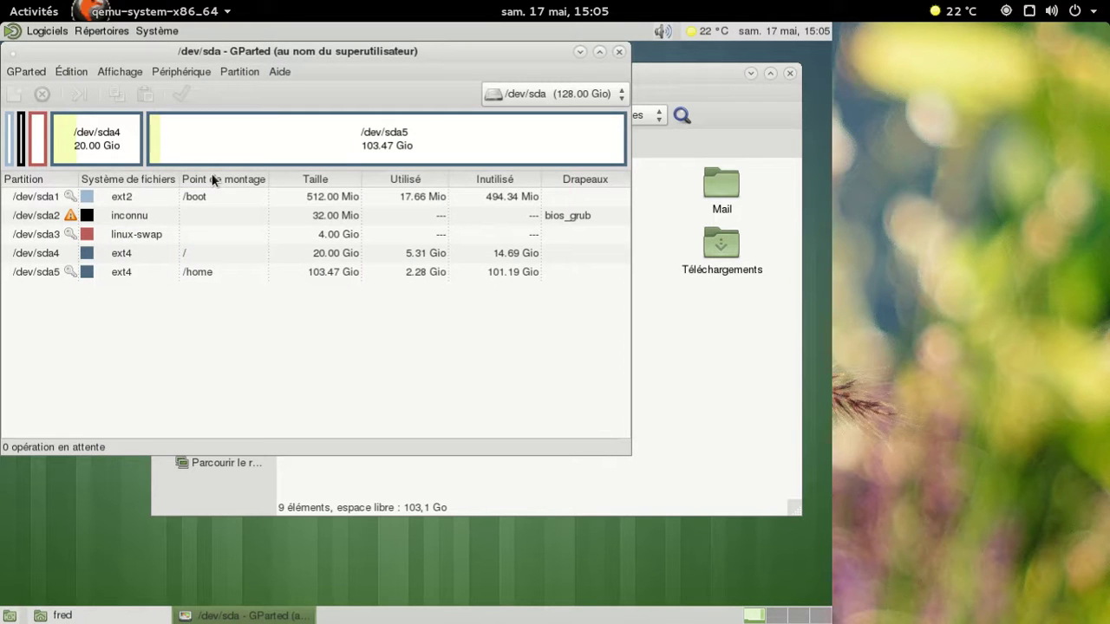
Step: Check the GParted version in its about information, then close the about window and GParted
{"action": "left_click", "coordinate": [282, 72]}
{"action": "left_click", "coordinate": [292, 108]}
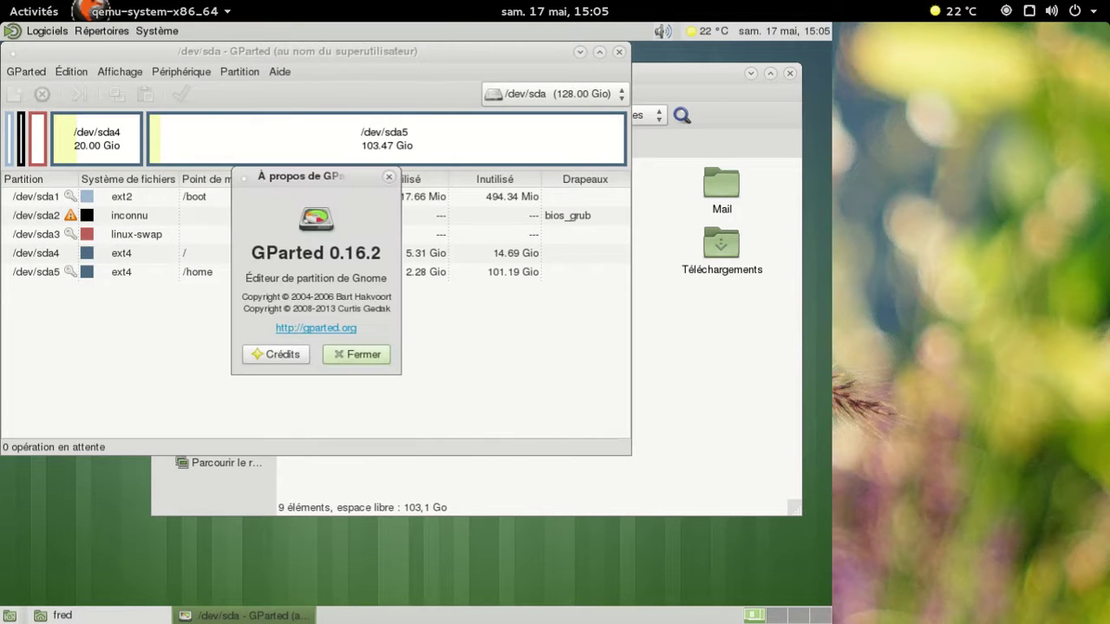
{"action": "left_click", "coordinate": [385, 354]}
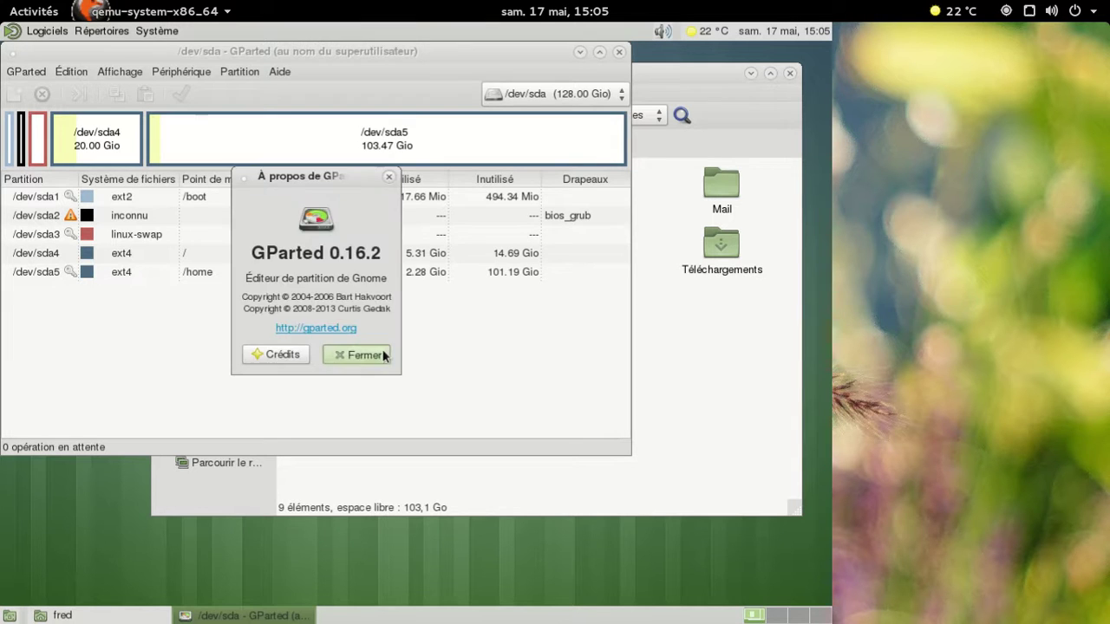
{"action": "left_click", "coordinate": [619, 51]}
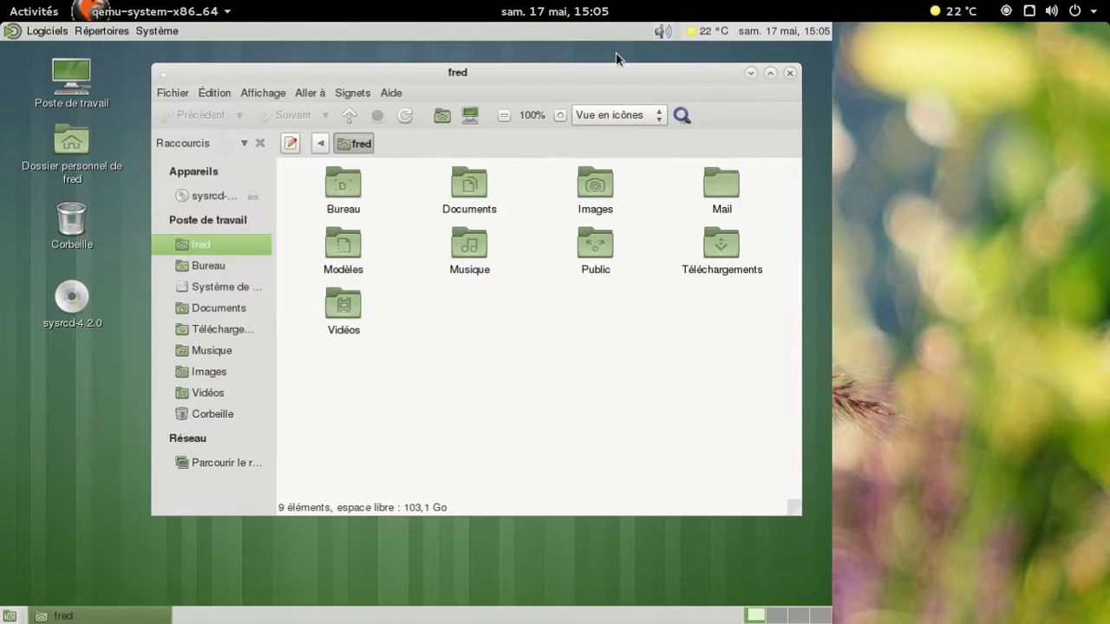
Step: Launch MATE System Monitor from the system tools and move its window clear of the desktop icons
{"action": "left_click", "coordinate": [47, 30]}
{"action": "mouse_move", "coordinate": [76, 145]}
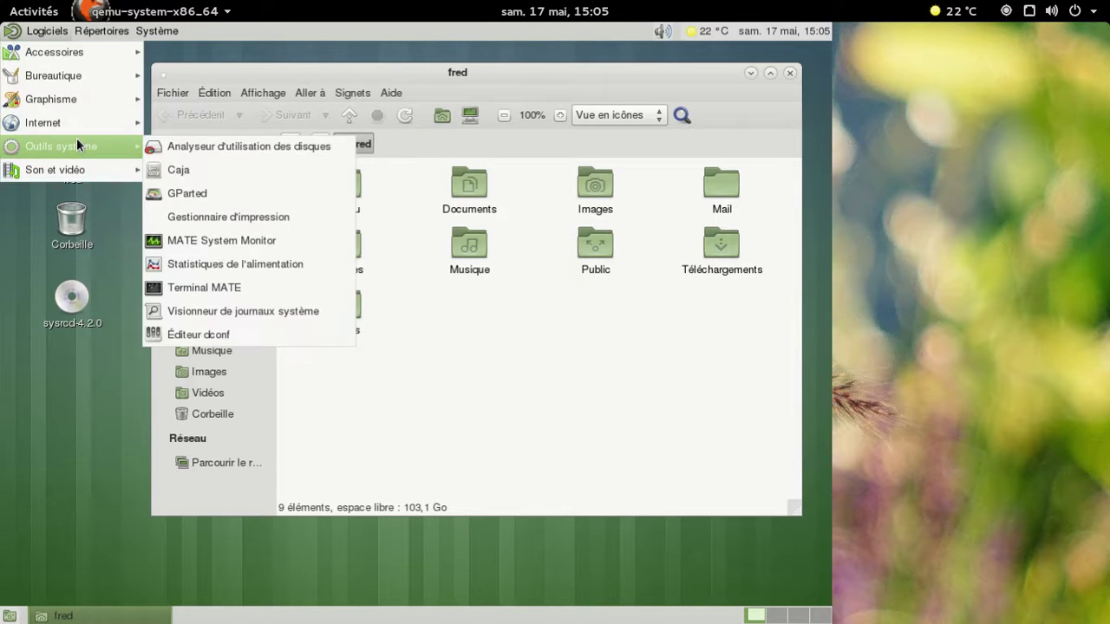
{"action": "left_click", "coordinate": [211, 234]}
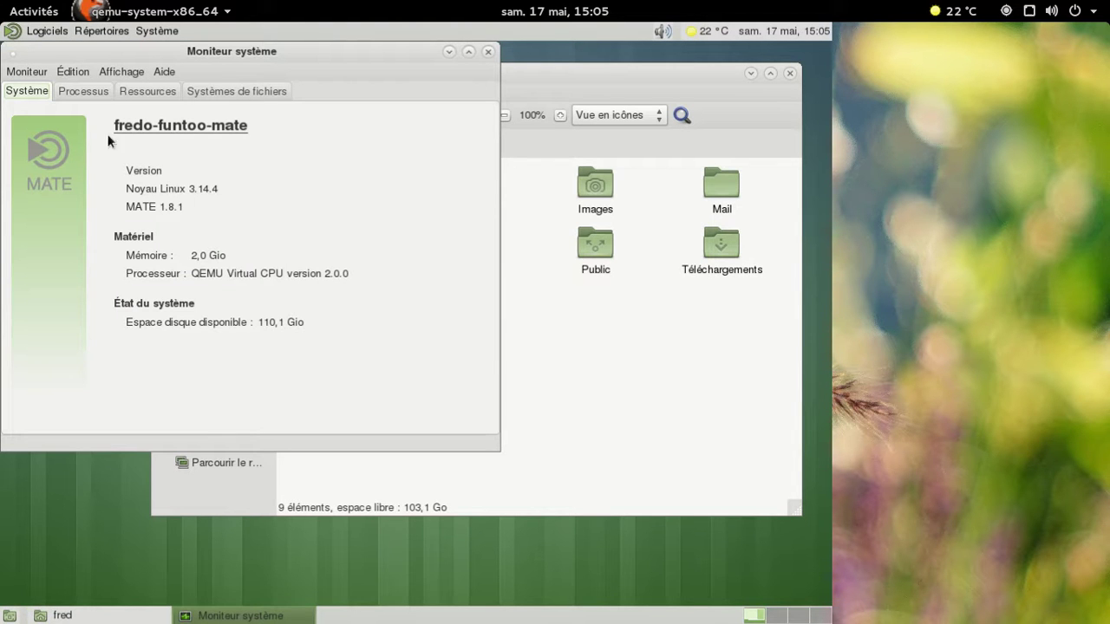
{"action": "left_click_drag", "start_coordinate": [288, 52], "coordinate": [480, 121]}
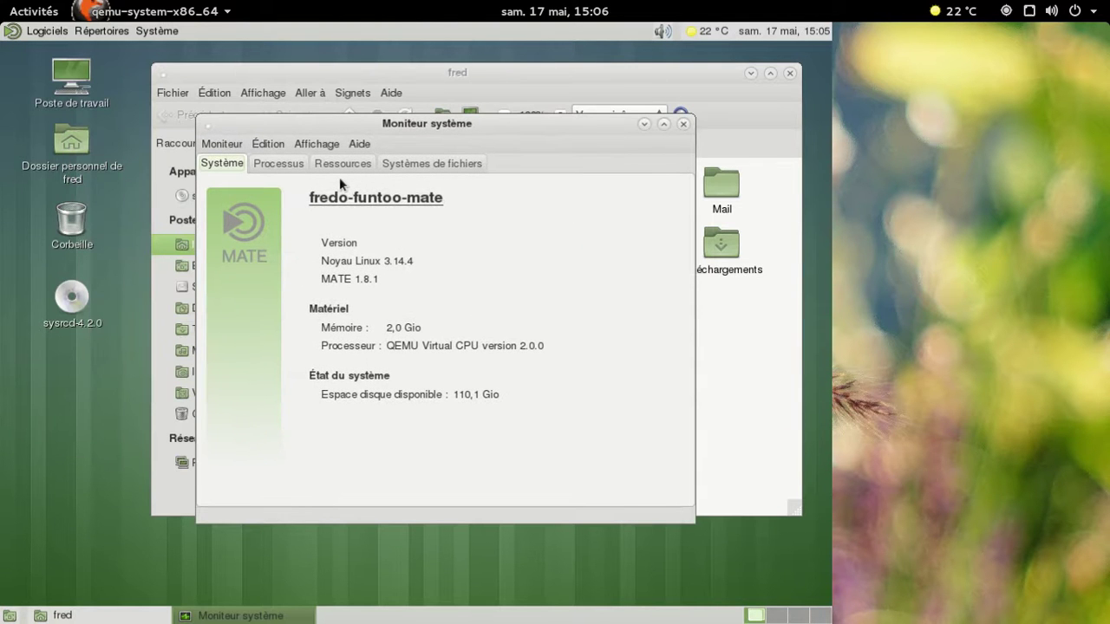
Step: Examine the processes, resource usage and file systems in the system monitor, and close it
{"action": "left_click", "coordinate": [288, 165]}
{"action": "left_click", "coordinate": [325, 165]}
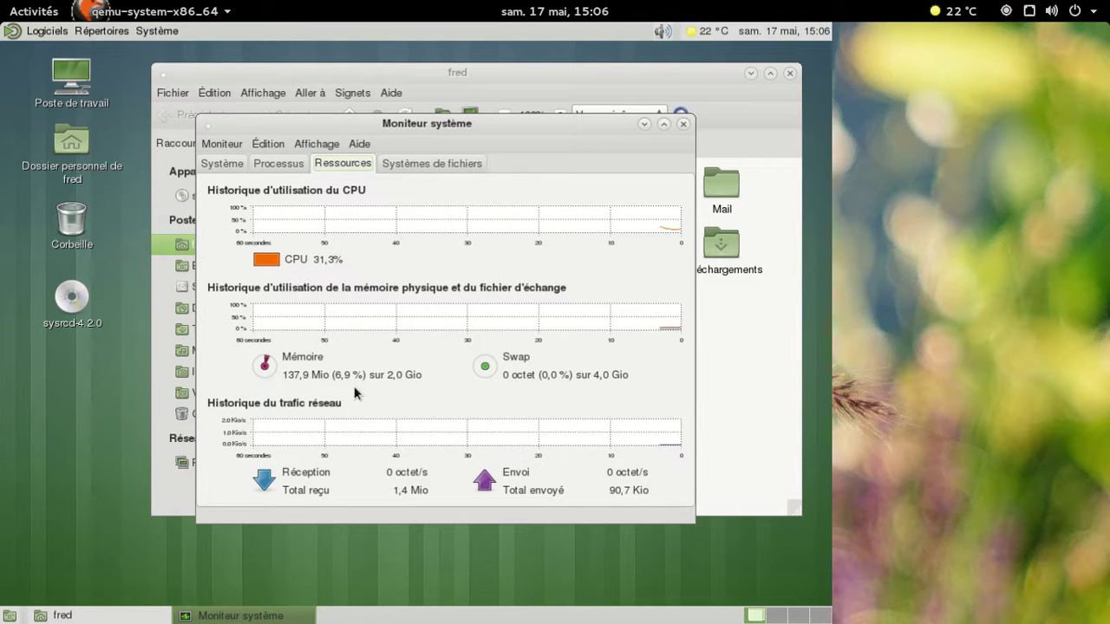
{"action": "left_click", "coordinate": [413, 169]}
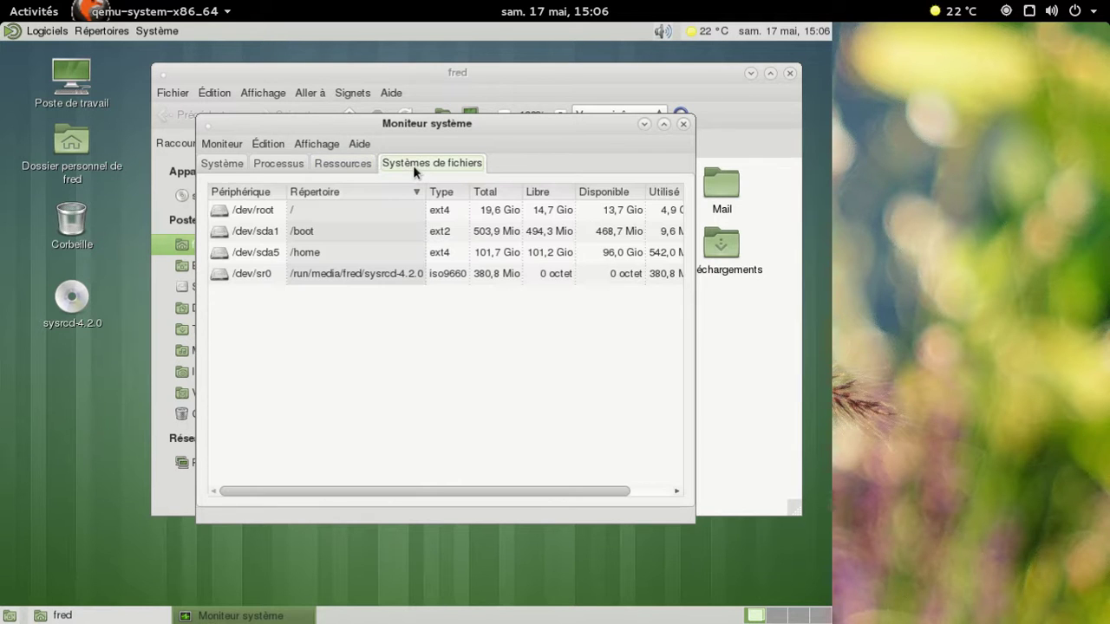
{"action": "left_click", "coordinate": [682, 128]}
Step: Open the MATE terminal and run uname -a and df -h to show the kernel details and disk usage
{"action": "left_click", "coordinate": [47, 32]}
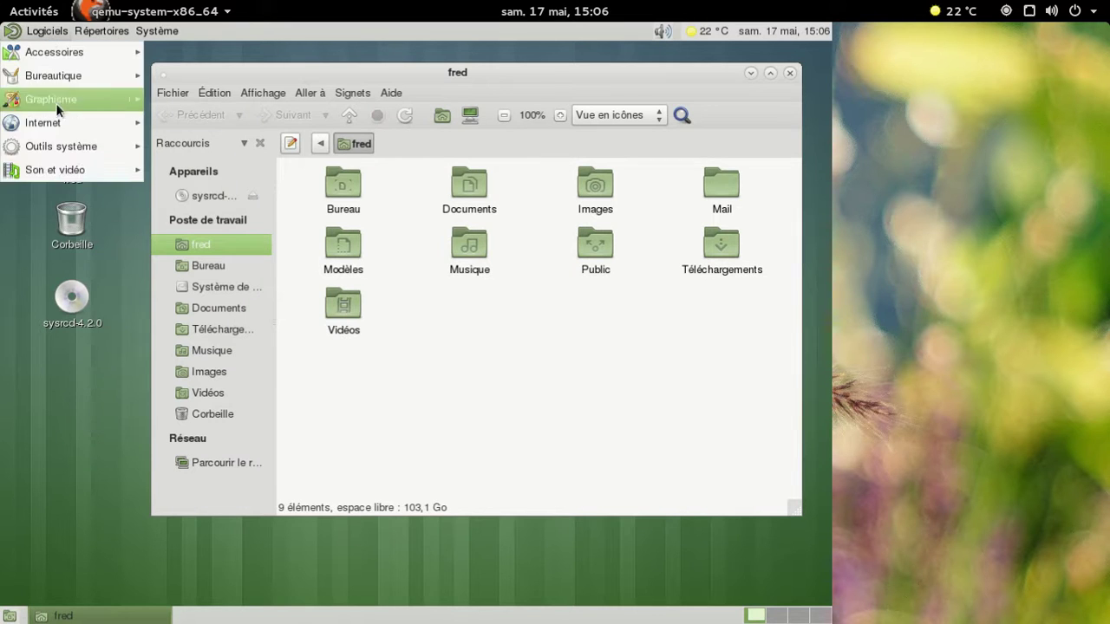
{"action": "mouse_move", "coordinate": [69, 147]}
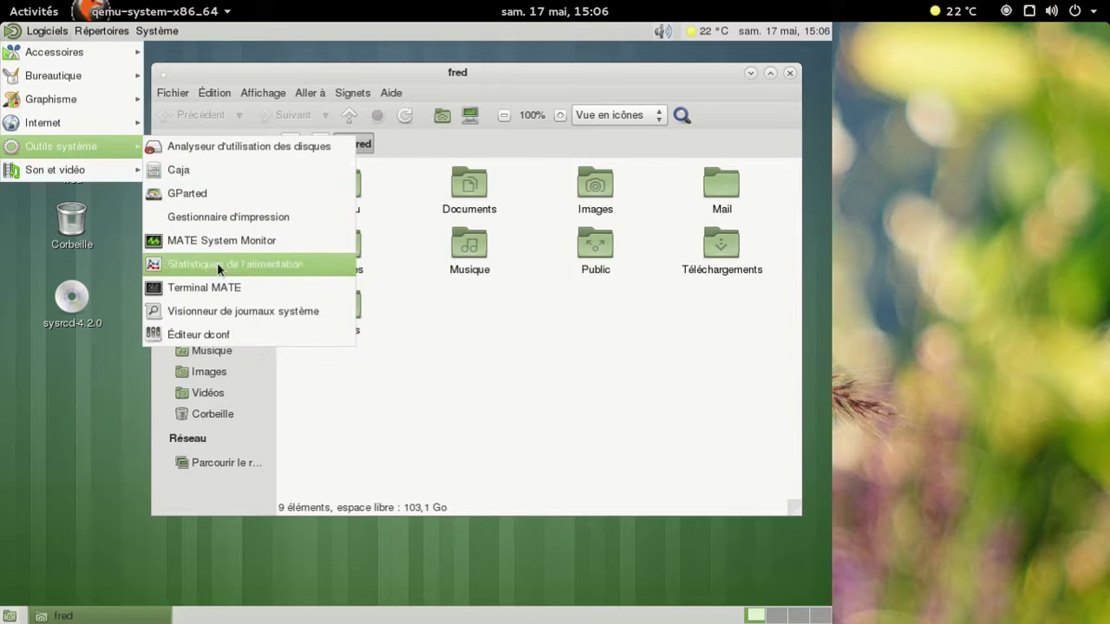
{"action": "left_click", "coordinate": [214, 289]}
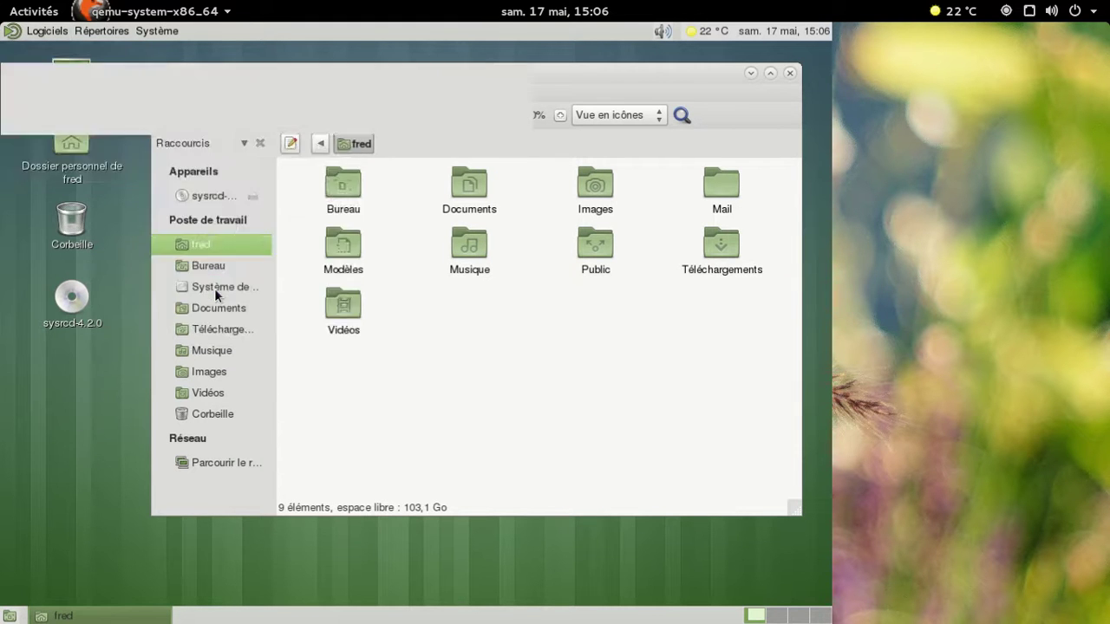
{"action": "type", "text": "uname -a"}
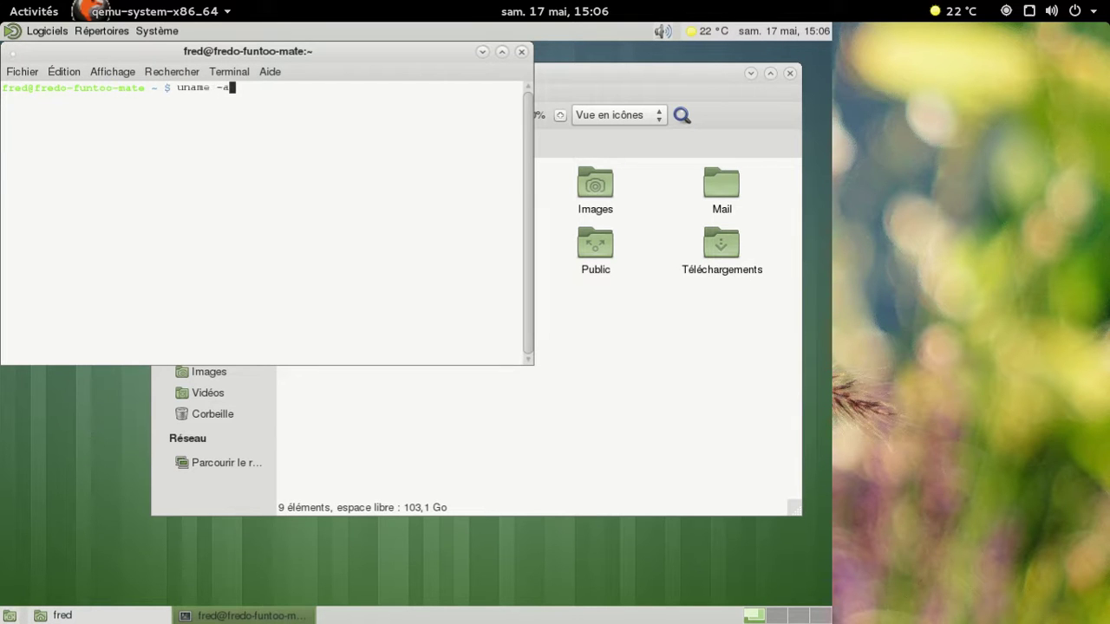
{"action": "key", "text": "Return"}
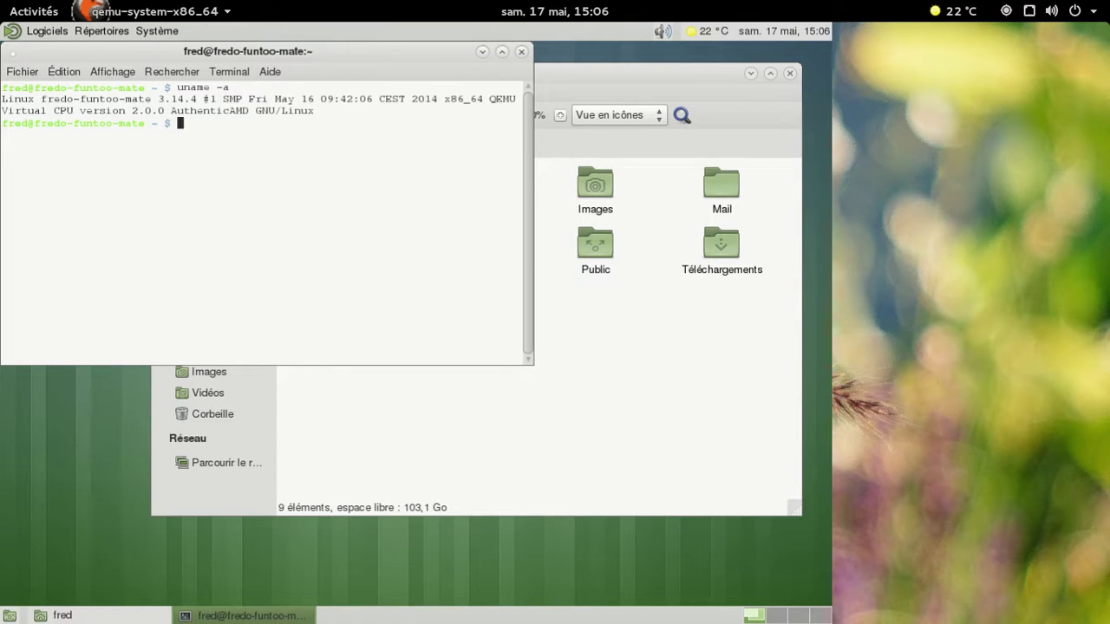
{"action": "type", "text": "df -h"}
{"action": "key", "text": "Return"}
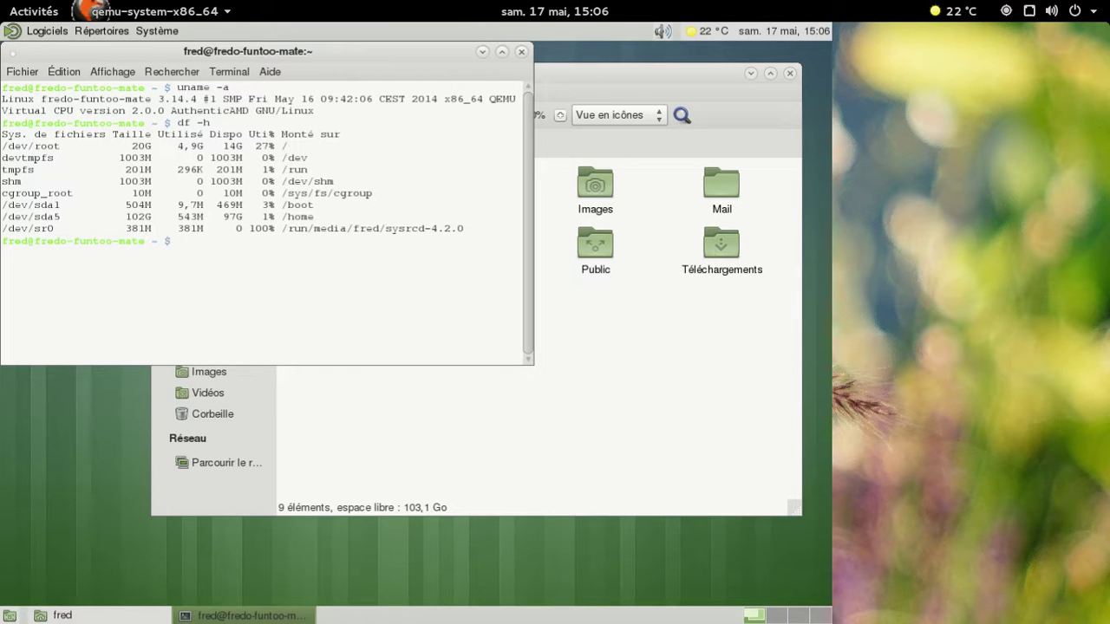
Step: Change to the /usr/src/ directory and check the size of linux with du -sh
{"action": "type", "text": "cd "}
{"action": "type", "text": "/sr"}
{"action": "key", "text": "BackSpace"}
{"action": "key", "text": "BackSpace"}
{"action": "type", "text": "usr/src/"}
{"action": "key", "text": "Return"}
{"action": "type", "text": "du -sh linux"}
{"action": "key", "text": "Return"}
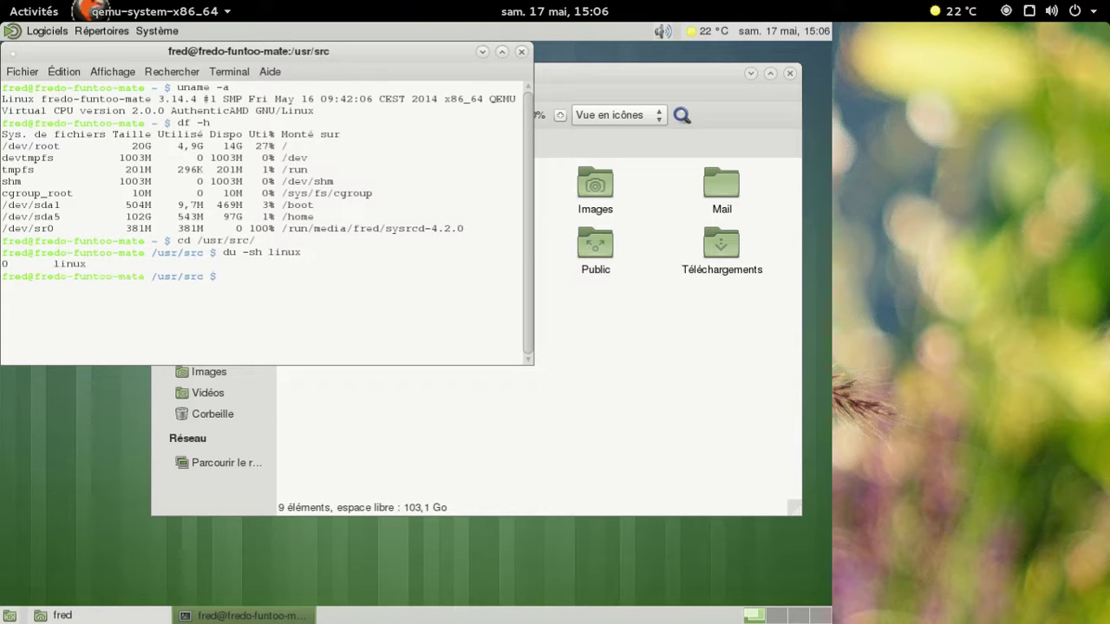
Step: Check the size of the linux-3.14.4/ source directory with du -sh and exit the terminal
{"action": "key", "text": "Up"}
{"action": "type", "text": "--"}
{"action": "key", "text": "BackSpace"}
{"action": "key", "text": "Tab"}
{"action": "key", "text": "Return"}
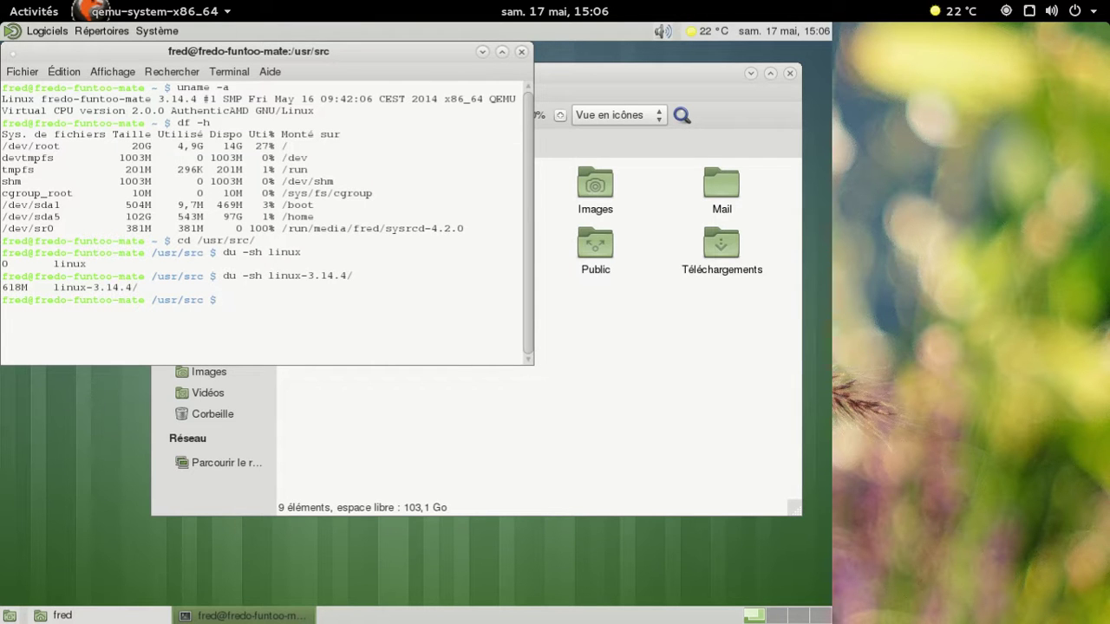
{"action": "type", "text": "exit"}
{"action": "key", "text": "Return"}
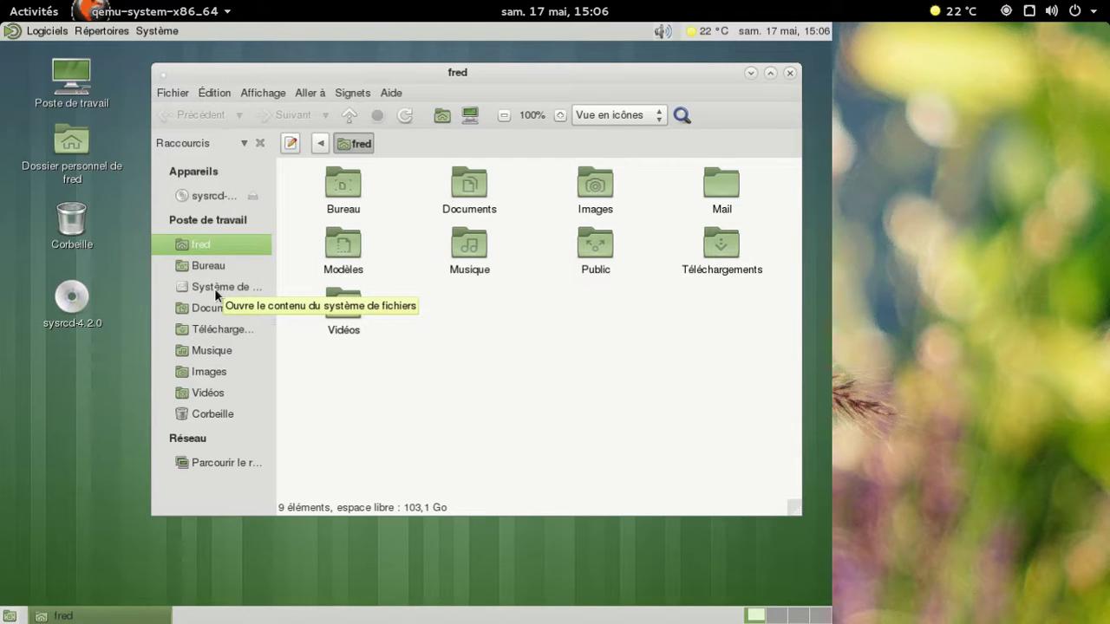
Step: Launch Brasero from the sound and video applications, check its version and close it
{"action": "left_click", "coordinate": [47, 32]}
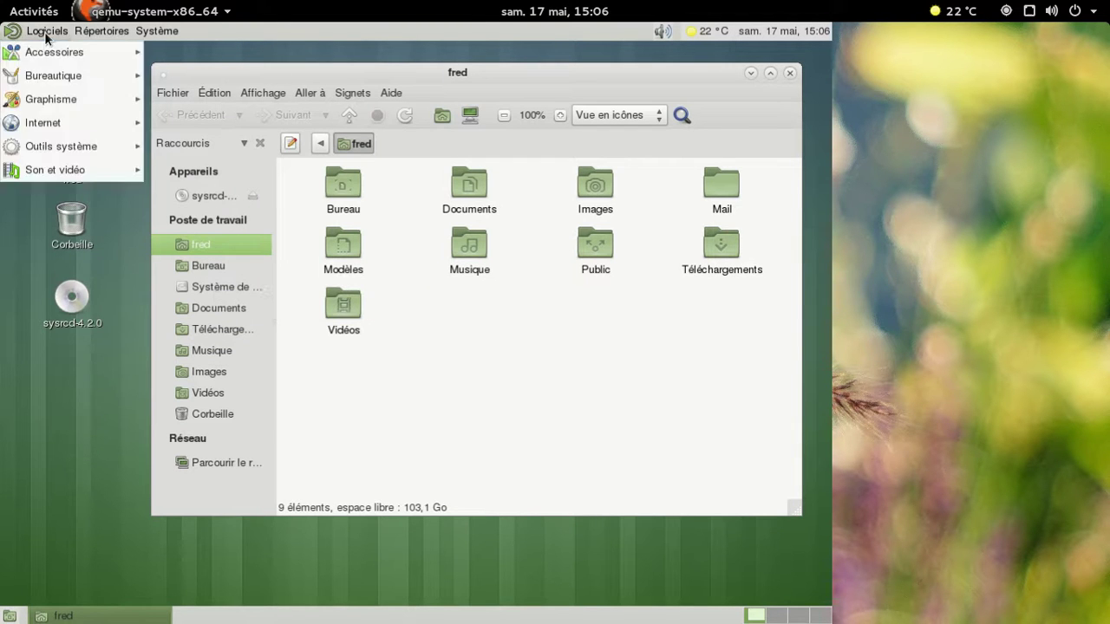
{"action": "mouse_move", "coordinate": [77, 146]}
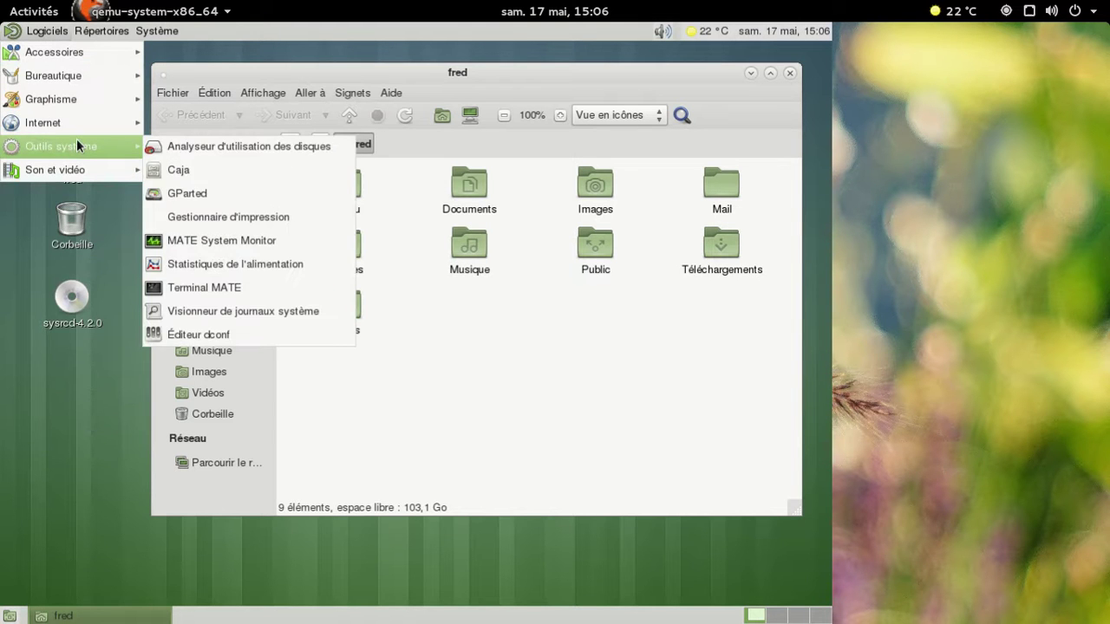
{"action": "mouse_move", "coordinate": [77, 170]}
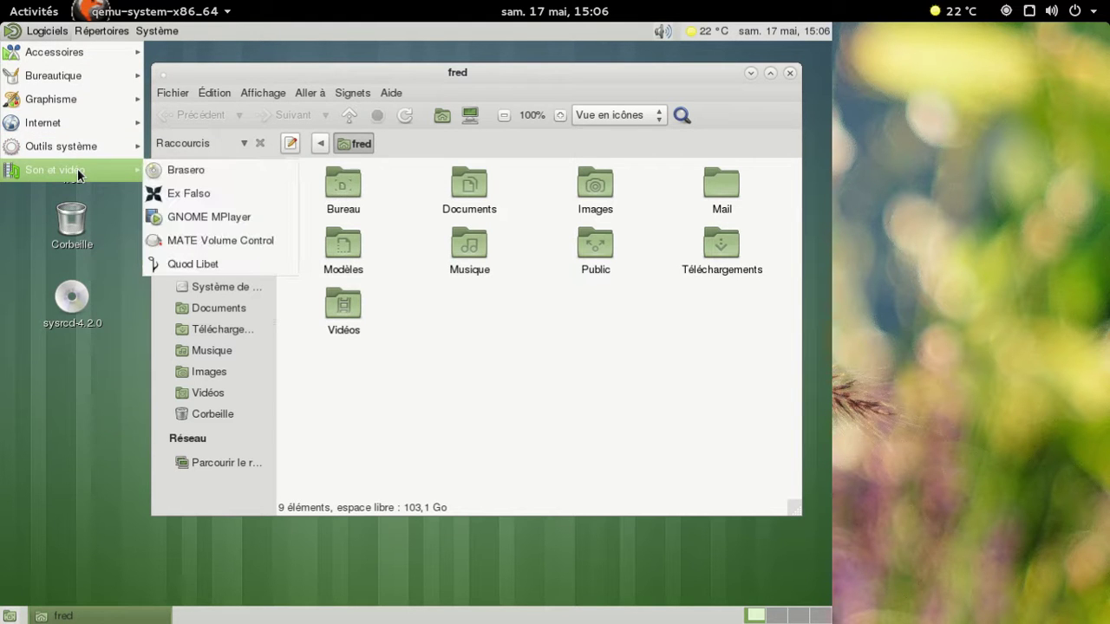
{"action": "left_click", "coordinate": [230, 171]}
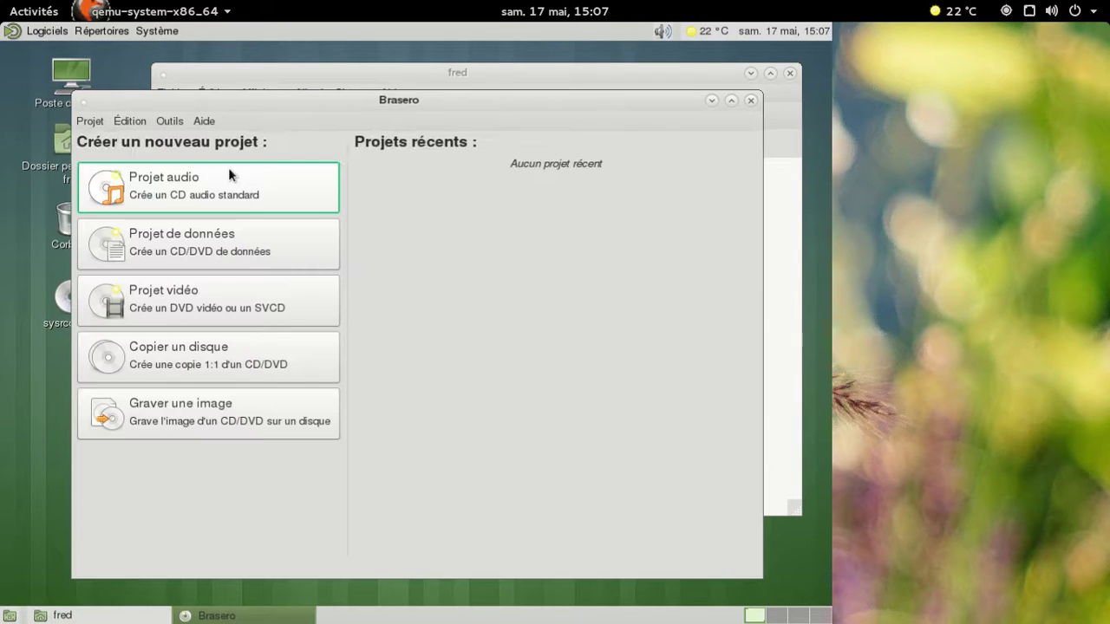
{"action": "left_click", "coordinate": [203, 121]}
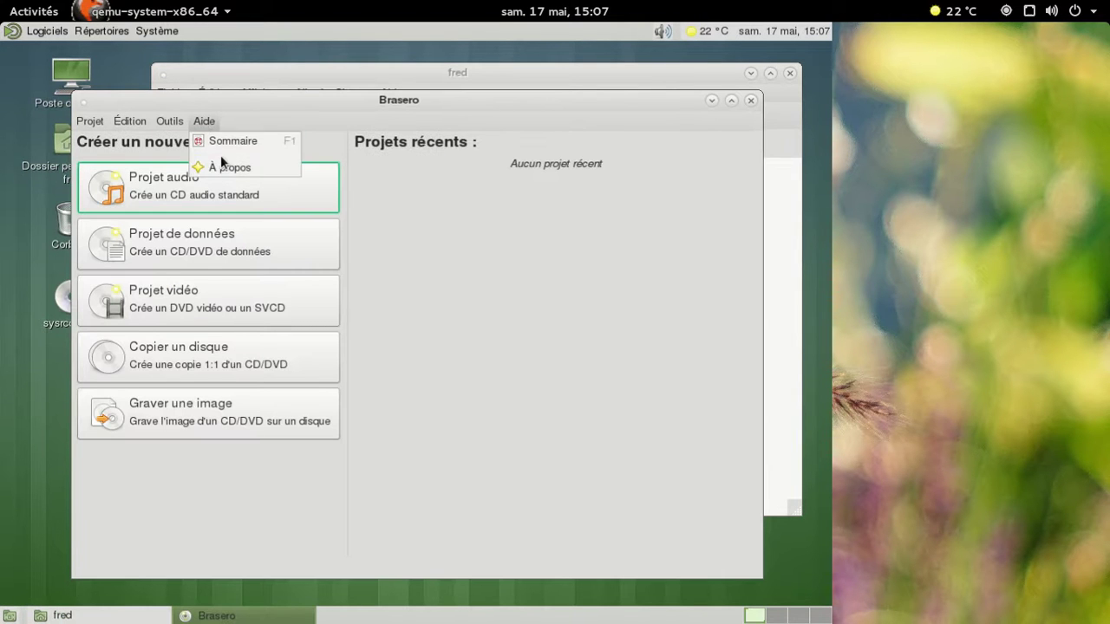
{"action": "left_click", "coordinate": [224, 161]}
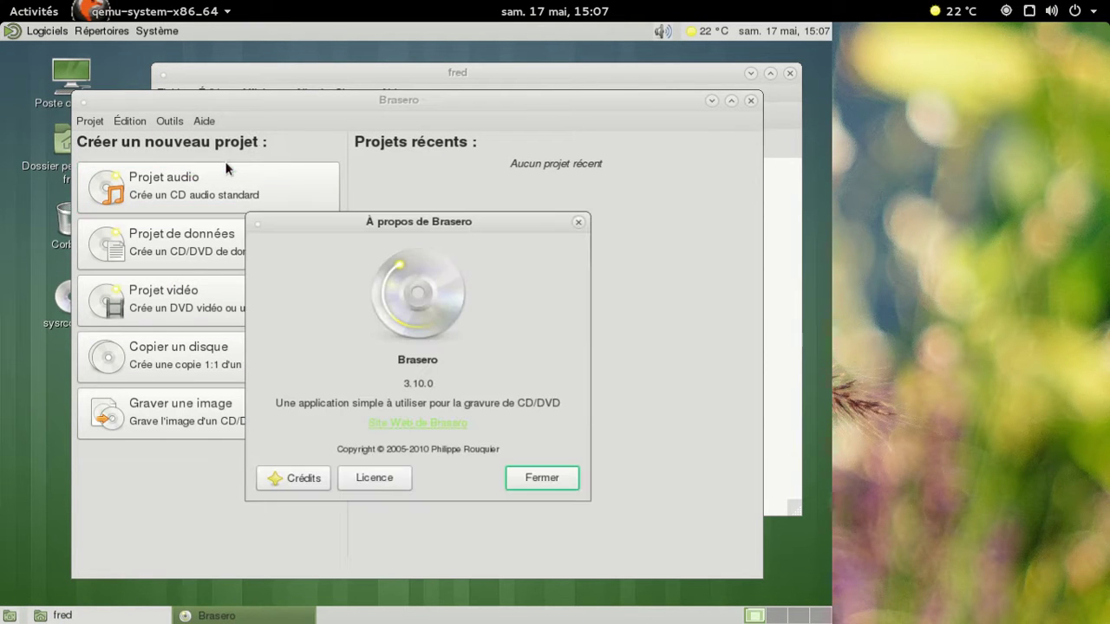
{"action": "left_click", "coordinate": [575, 484]}
{"action": "left_click", "coordinate": [751, 100]}
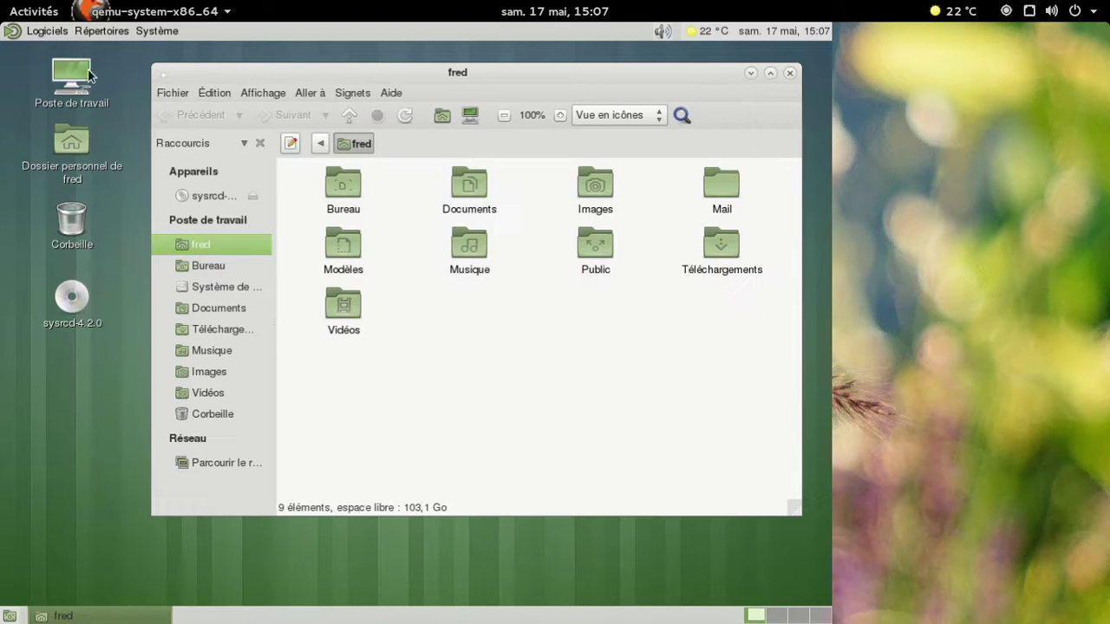
Step: Open Quod Libet, play Réminiscences by In Limbo, skip to the following track and close the player
{"action": "left_click", "coordinate": [62, 31]}
{"action": "mouse_move", "coordinate": [59, 177]}
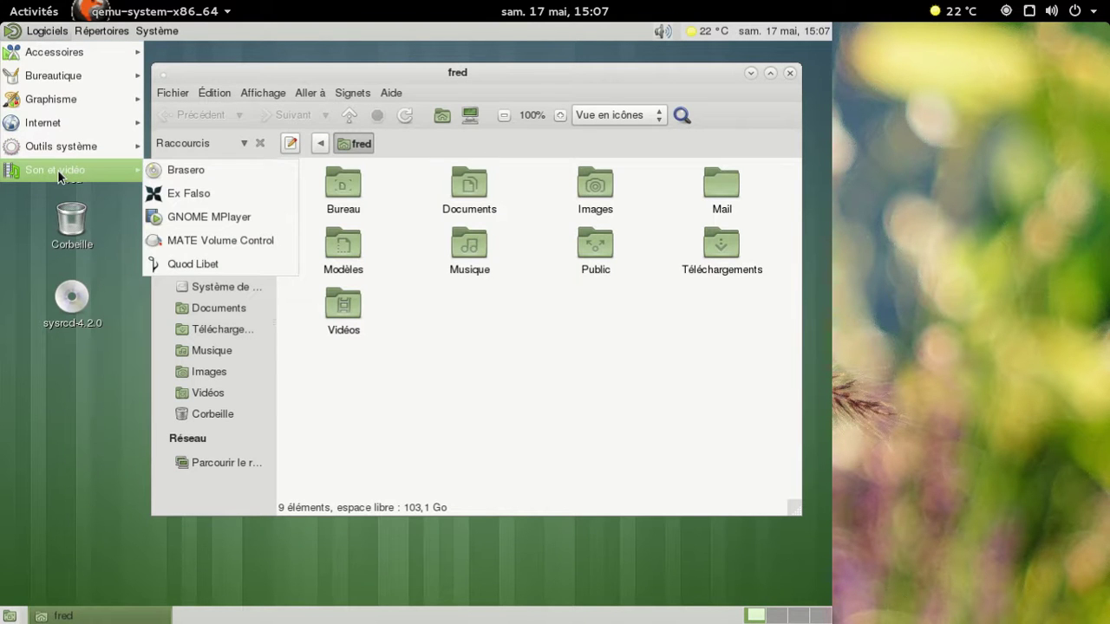
{"action": "left_click", "coordinate": [194, 266]}
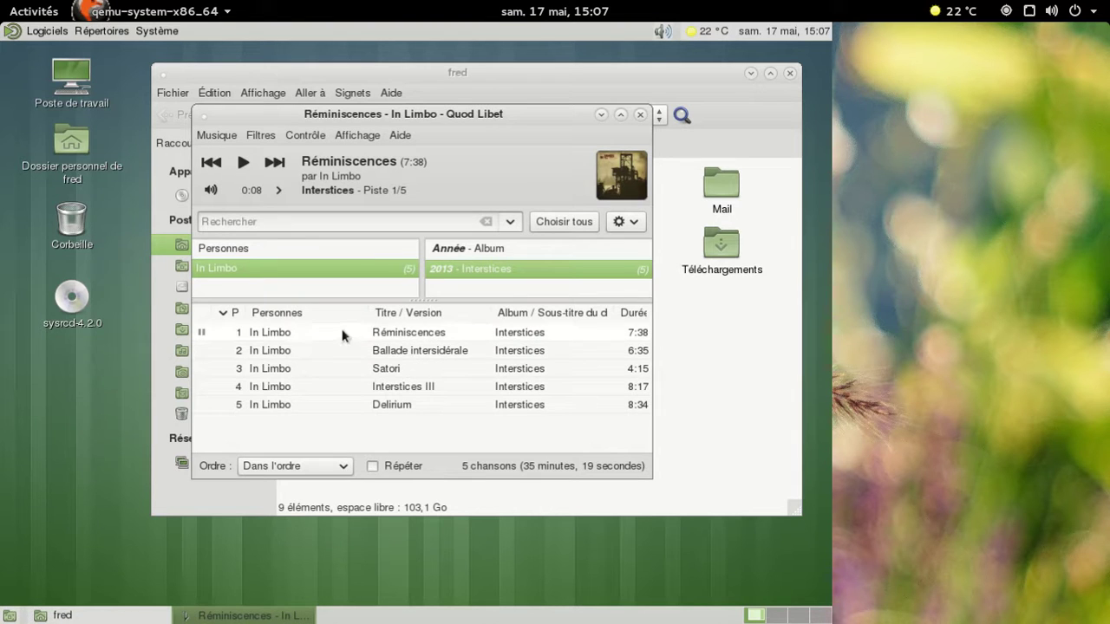
{"action": "double_click", "coordinate": [264, 335]}
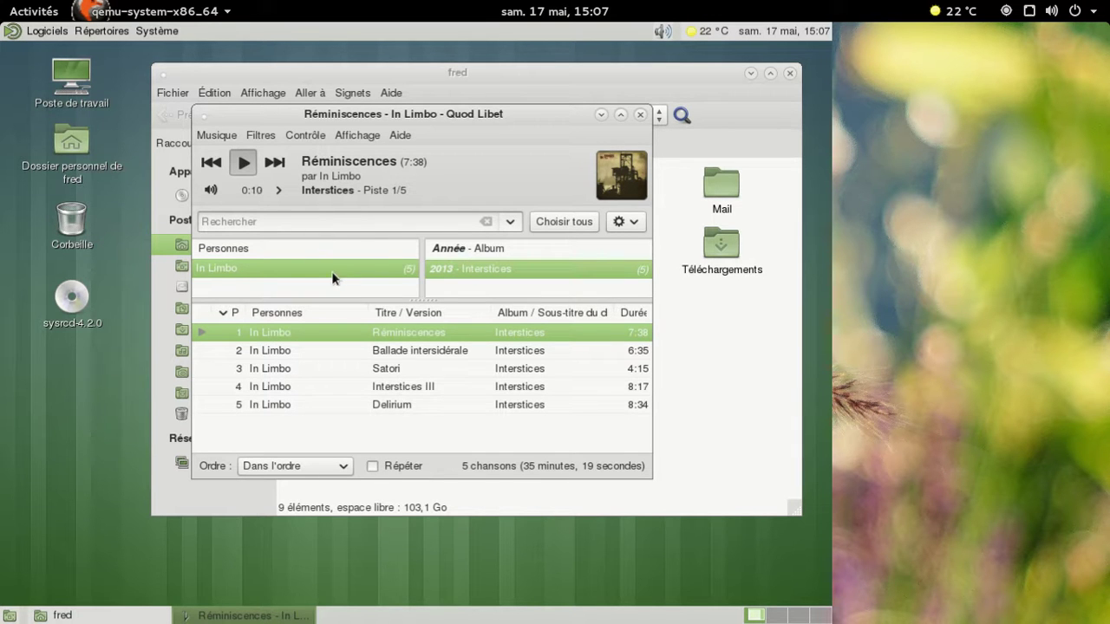
{"action": "left_click", "coordinate": [275, 164]}
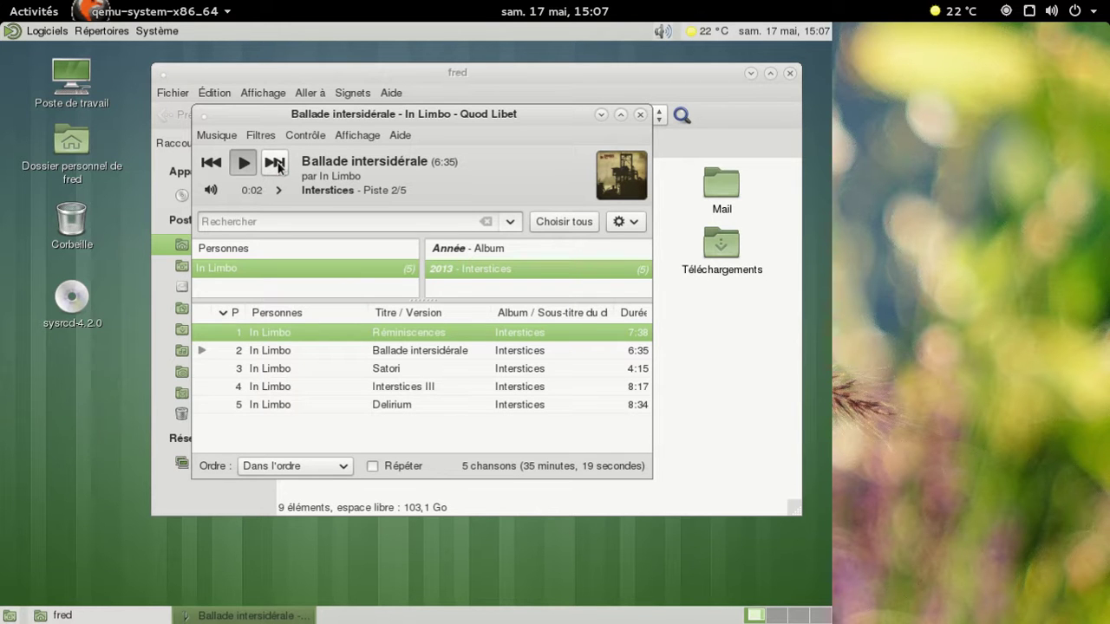
{"action": "left_click", "coordinate": [641, 115]}
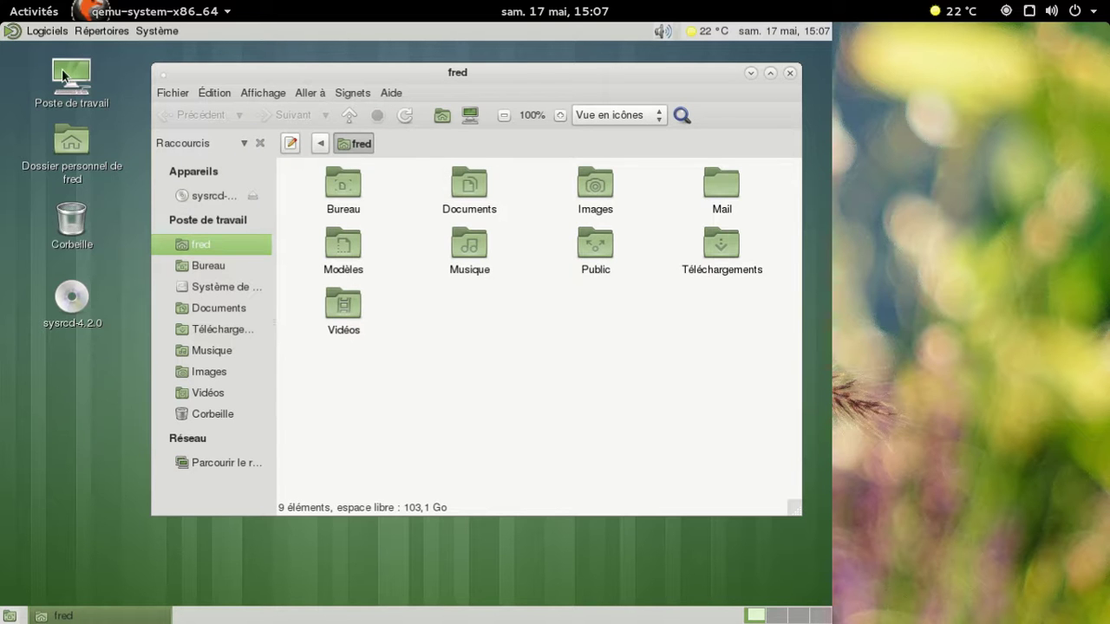
Step: Launch GNOME MPlayer from the sound and video applications and check its version, leaving the player open
{"action": "left_click", "coordinate": [46, 35]}
{"action": "mouse_move", "coordinate": [71, 168]}
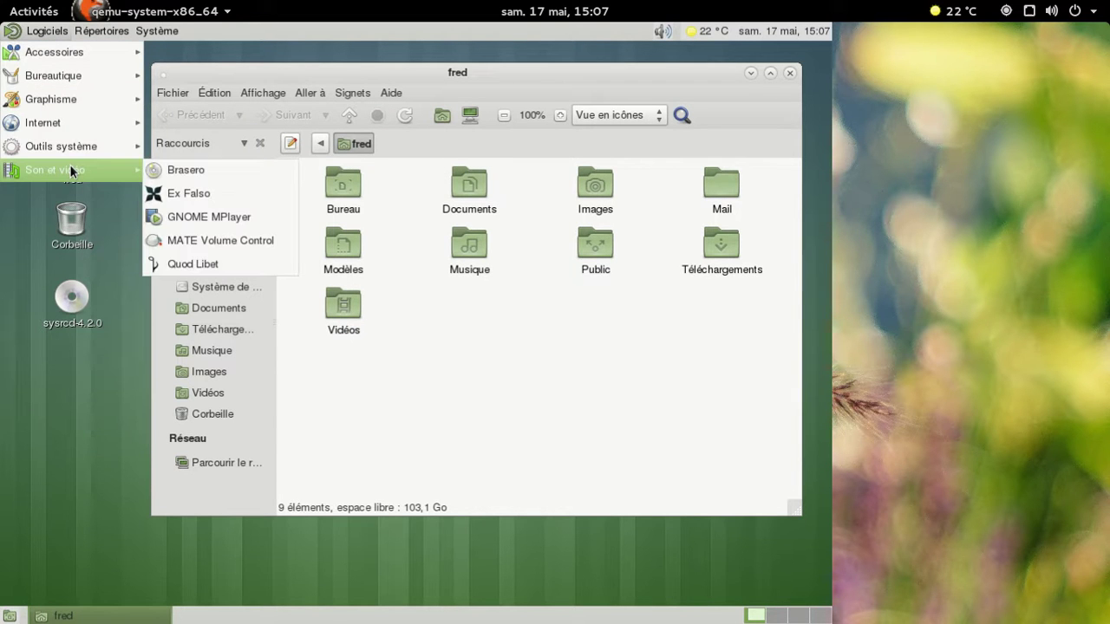
{"action": "left_click", "coordinate": [197, 212]}
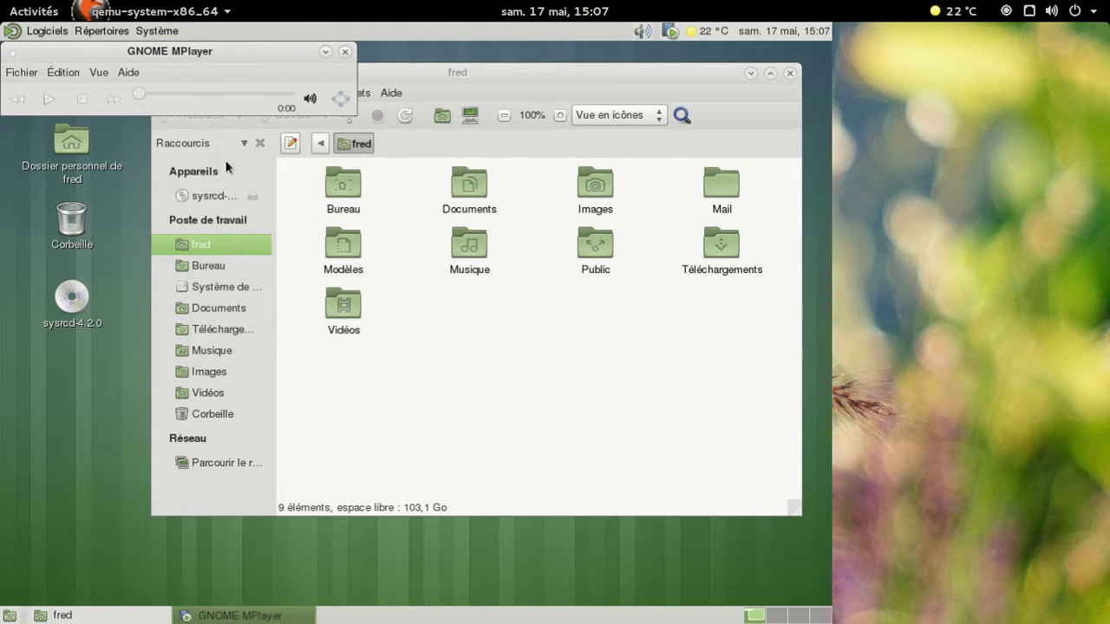
{"action": "left_click", "coordinate": [132, 74]}
{"action": "left_click", "coordinate": [137, 94]}
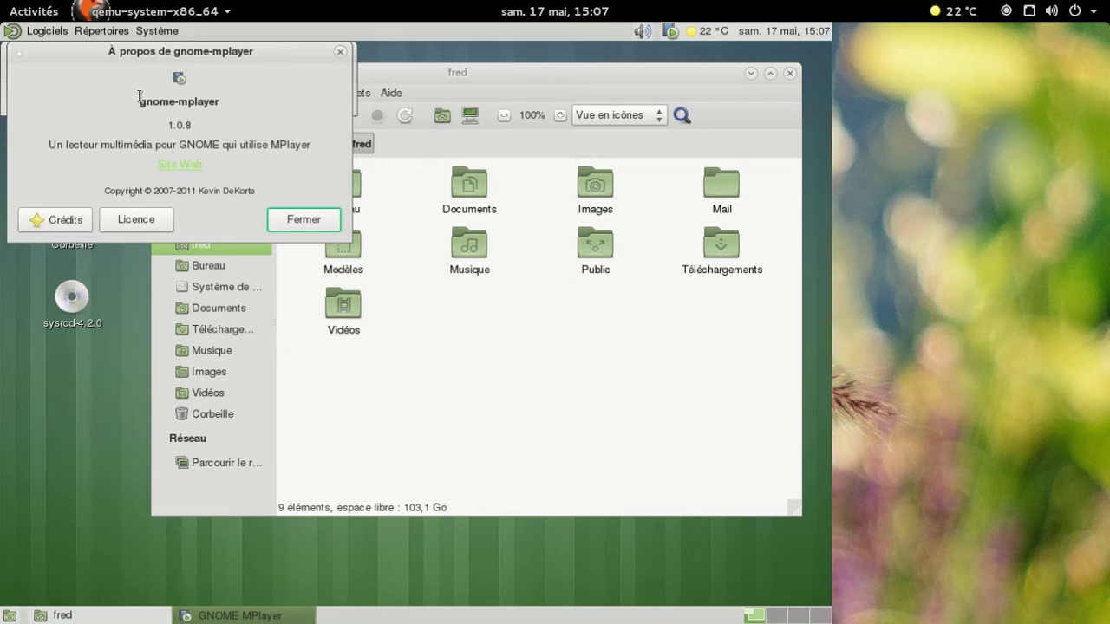
{"action": "left_click", "coordinate": [298, 222]}
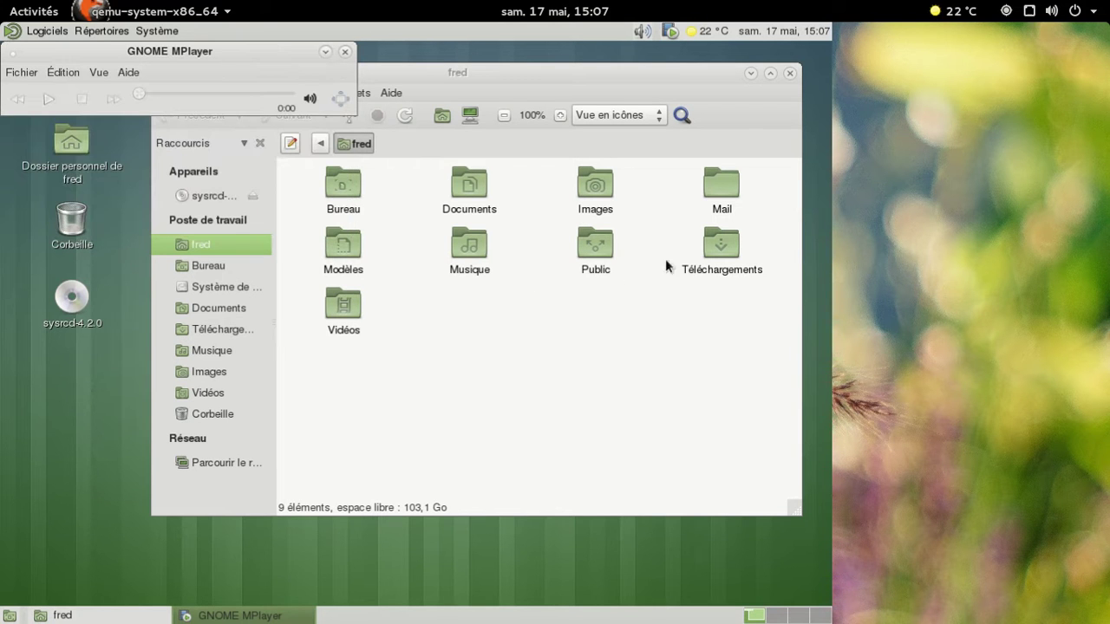
Step: Load Sita_Sings_the_Blues.ogv from the Téléchargements folder into GNOME MPlayer
{"action": "double_click", "coordinate": [705, 246]}
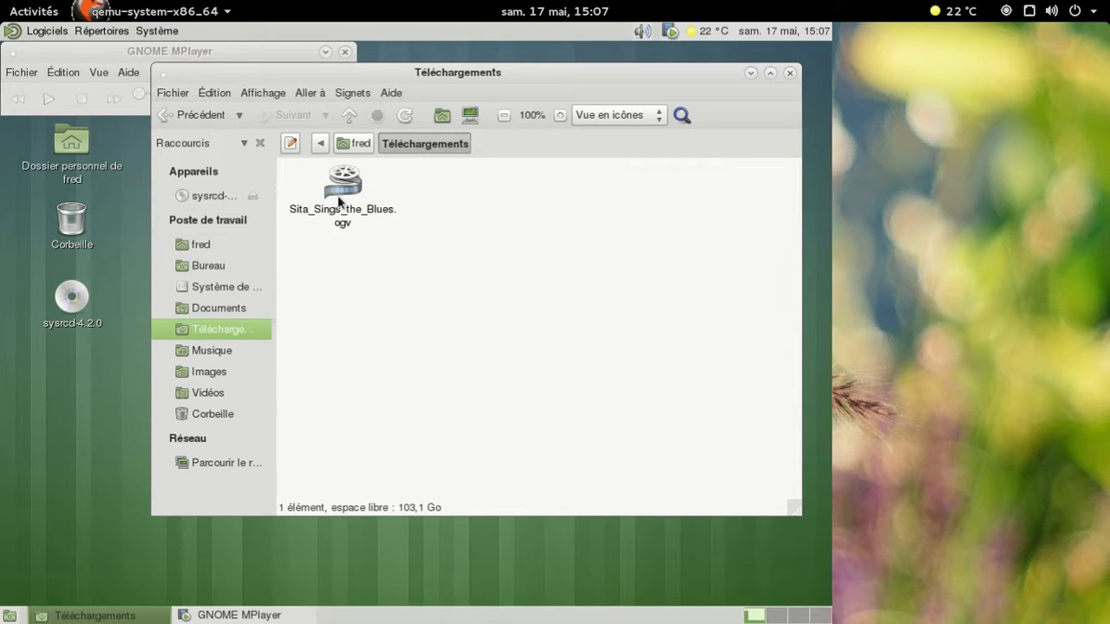
{"action": "left_click_drag", "start_coordinate": [333, 191], "coordinate": [68, 87]}
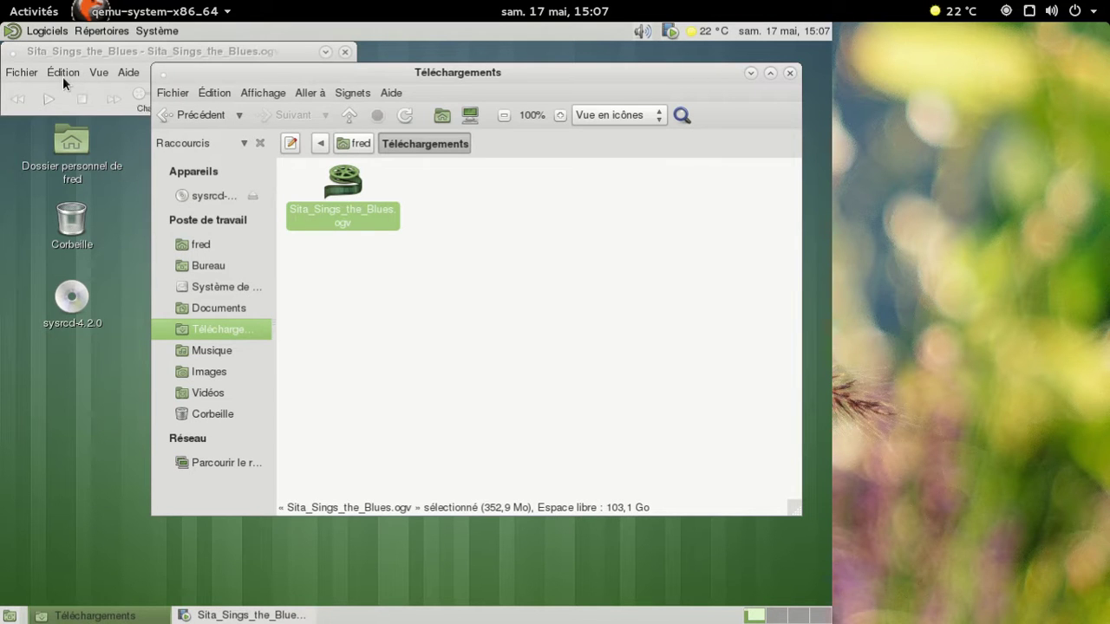
Step: Close the unresponsive GNOME MPlayer window by forcing the application to quit
{"action": "left_click", "coordinate": [158, 52]}
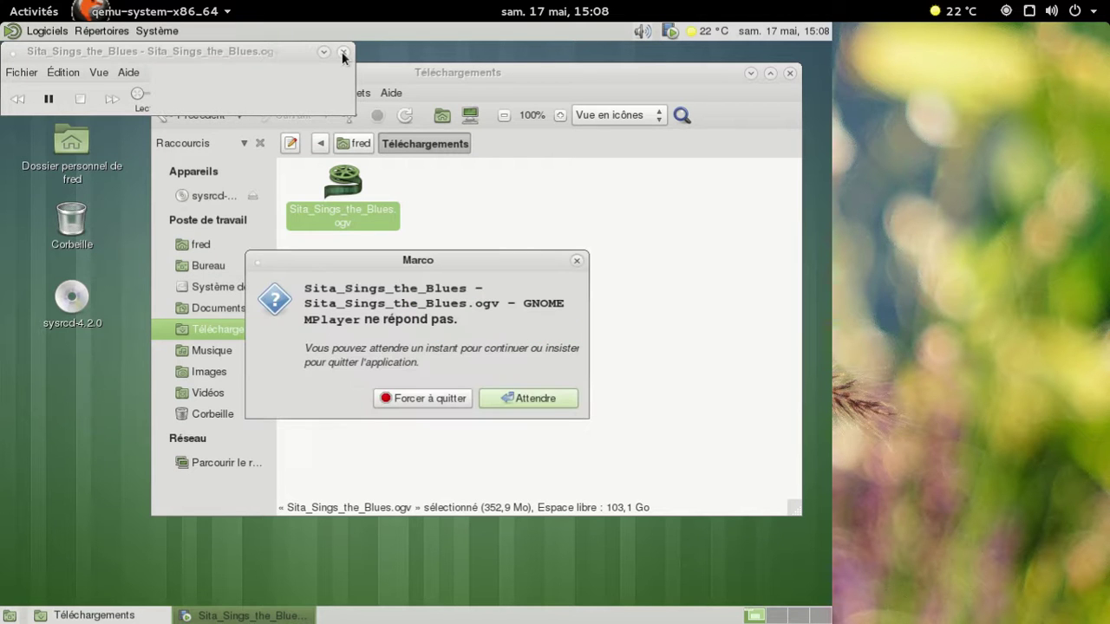
{"action": "left_click", "coordinate": [404, 400]}
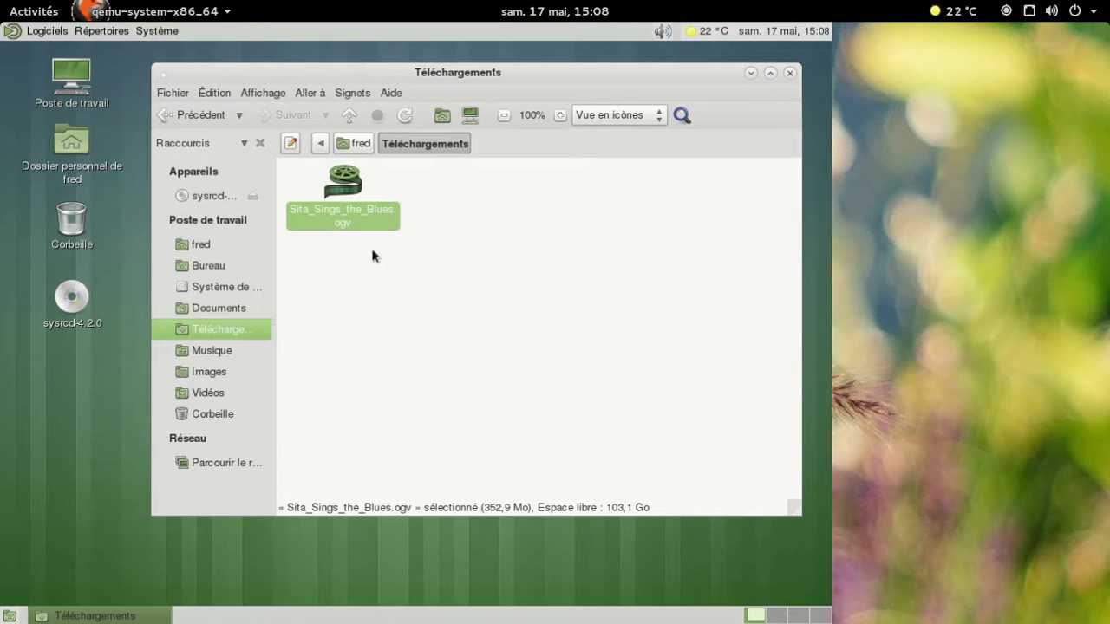
Step: Browse the applications available for opening Sita_Sings_the_Blues.ogv and cancel without choosing one
{"action": "right_click", "coordinate": [345, 214]}
{"action": "left_click", "coordinate": [597, 189]}
{"action": "right_click", "coordinate": [344, 196]}
{"action": "left_click", "coordinate": [373, 226]}
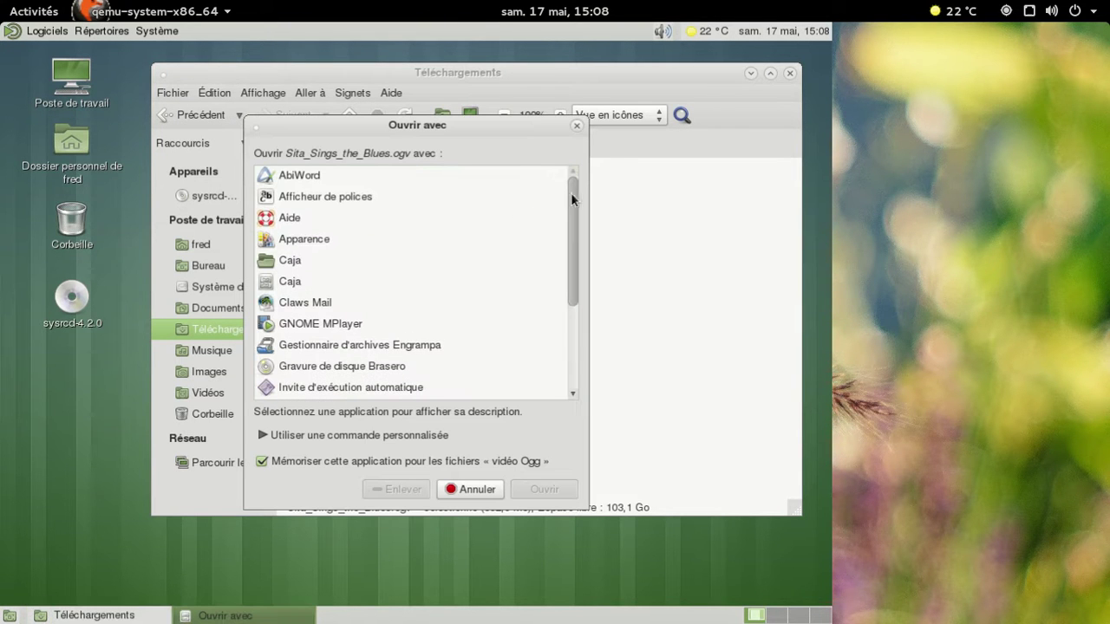
{"action": "left_click_drag", "start_coordinate": [571, 193], "coordinate": [571, 297]}
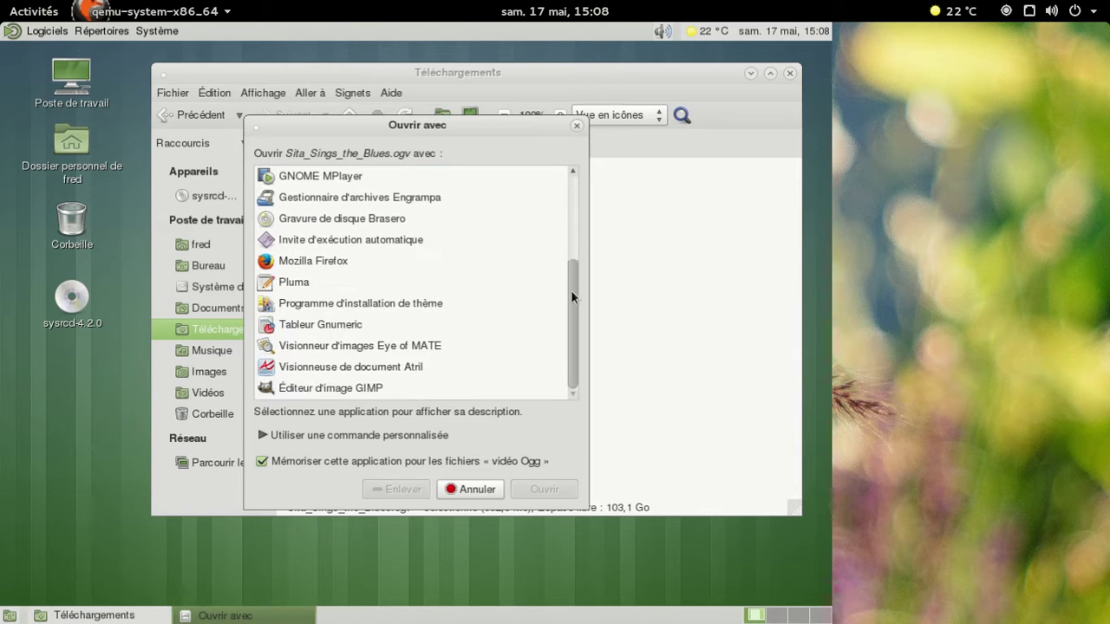
{"action": "left_click", "coordinate": [472, 489]}
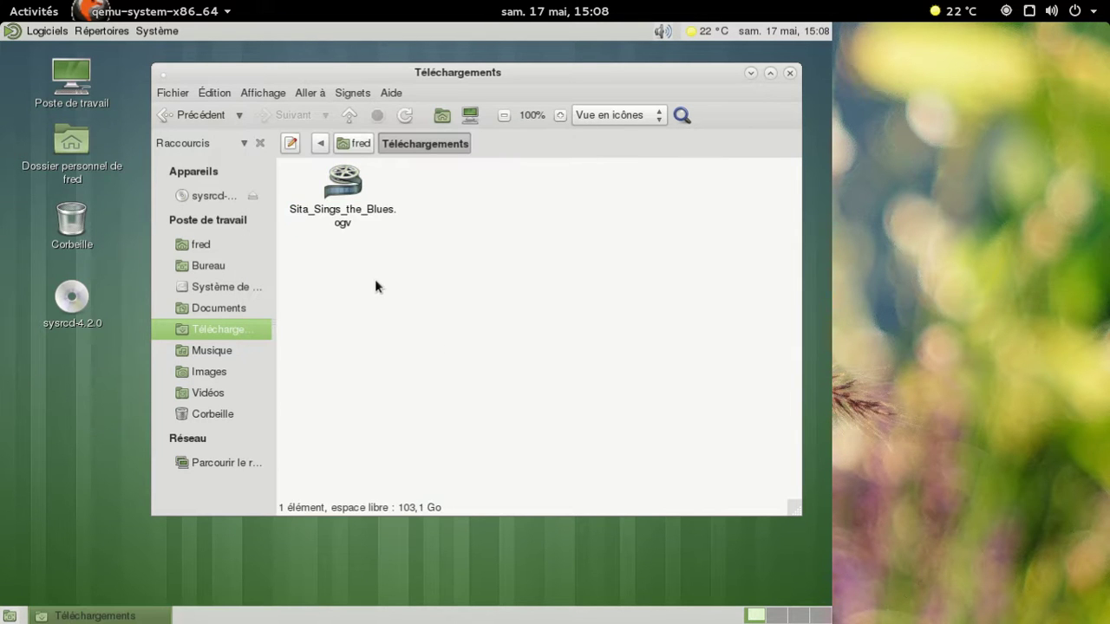
{"action": "left_click", "coordinate": [37, 30]}
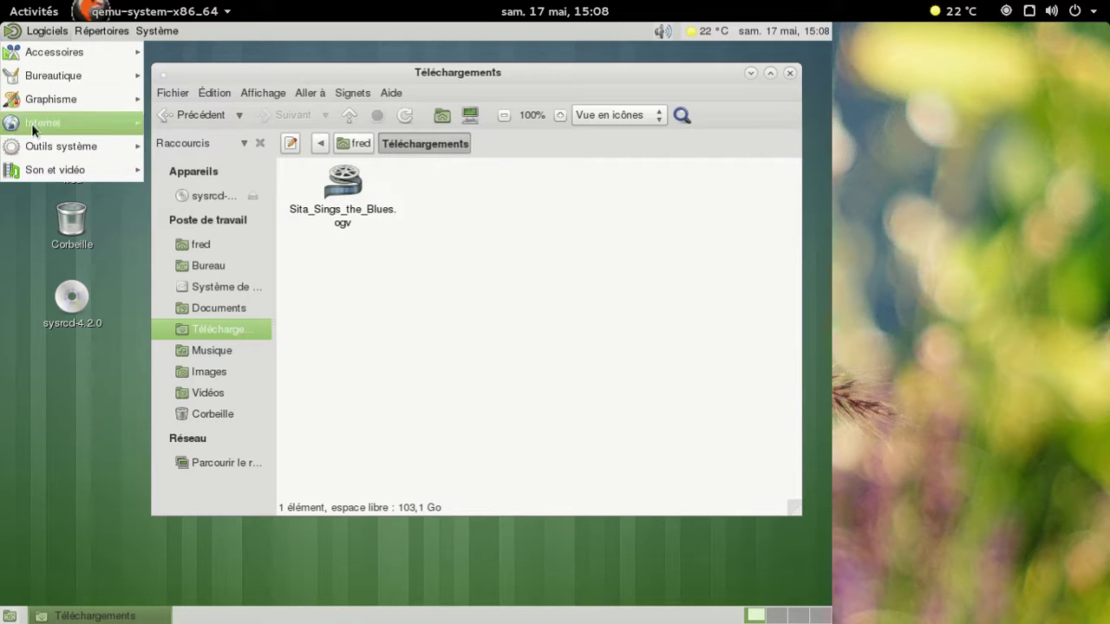
{"action": "left_click", "coordinate": [168, 92]}
{"action": "left_click", "coordinate": [168, 92]}
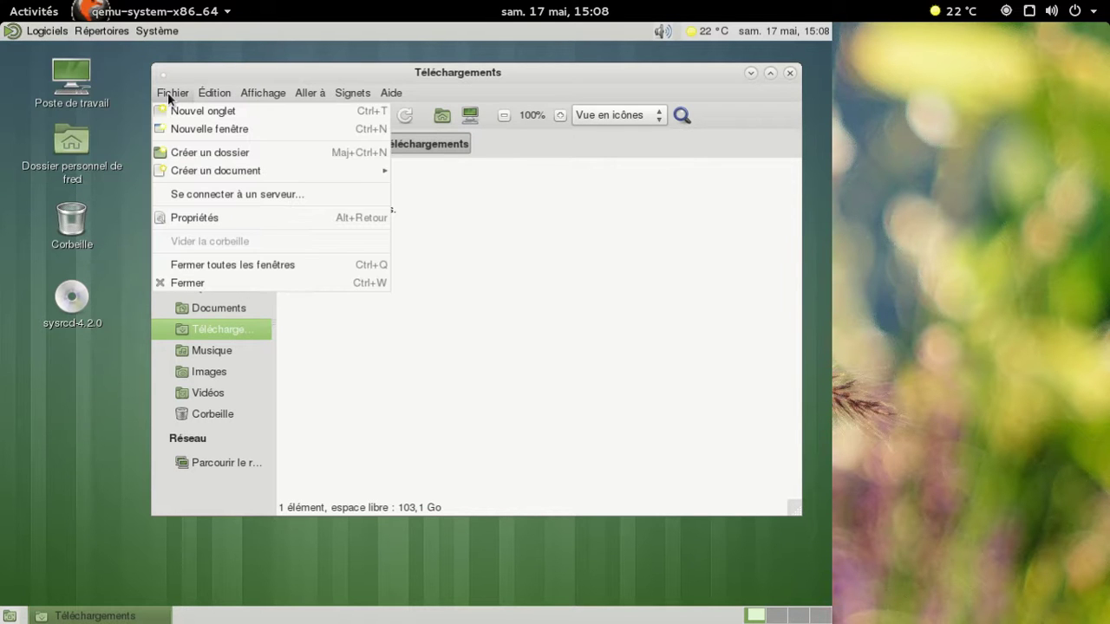
{"action": "mouse_move", "coordinate": [331, 92]}
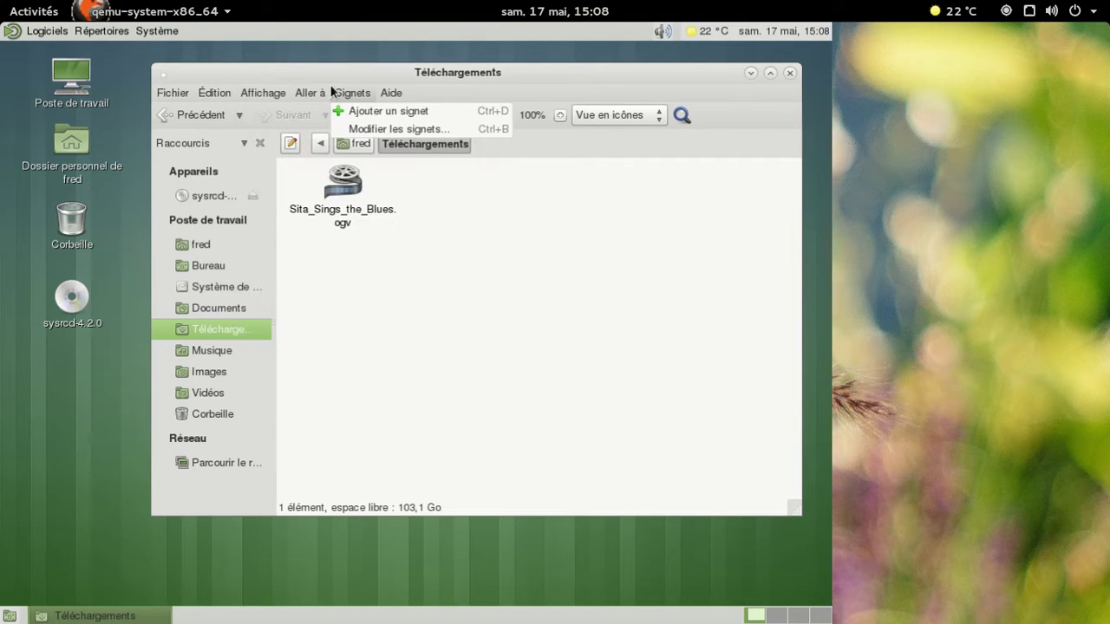
{"action": "left_click", "coordinate": [387, 93]}
Step: Launch Terminal MATE from the system tools and move its window lower over the Téléchargements folder window
{"action": "left_click", "coordinate": [53, 31]}
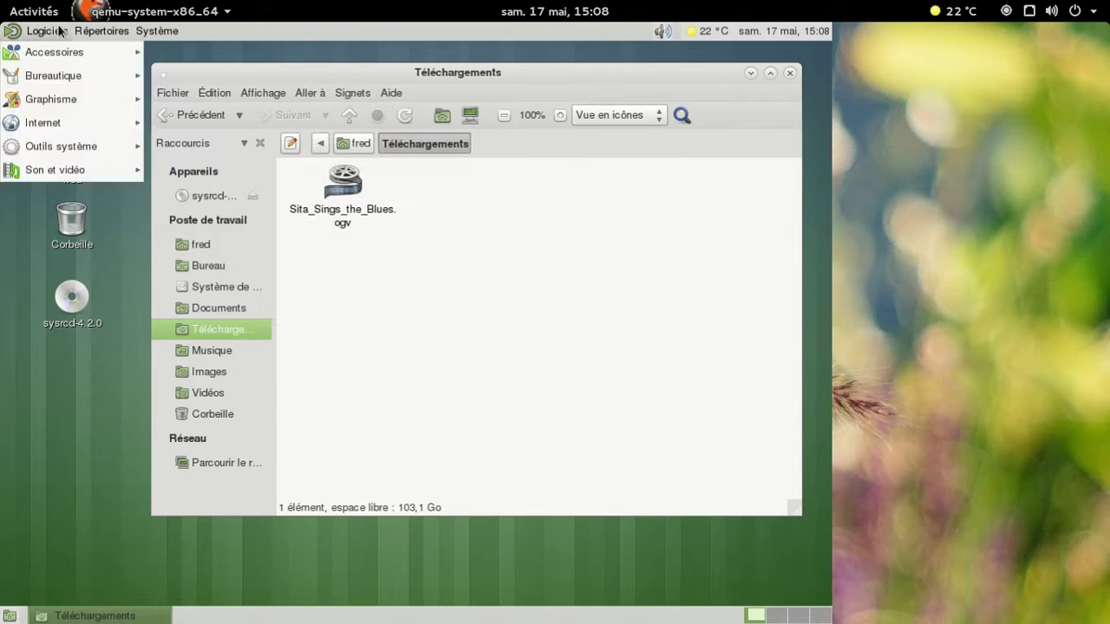
{"action": "mouse_move", "coordinate": [81, 169]}
{"action": "mouse_move", "coordinate": [117, 152]}
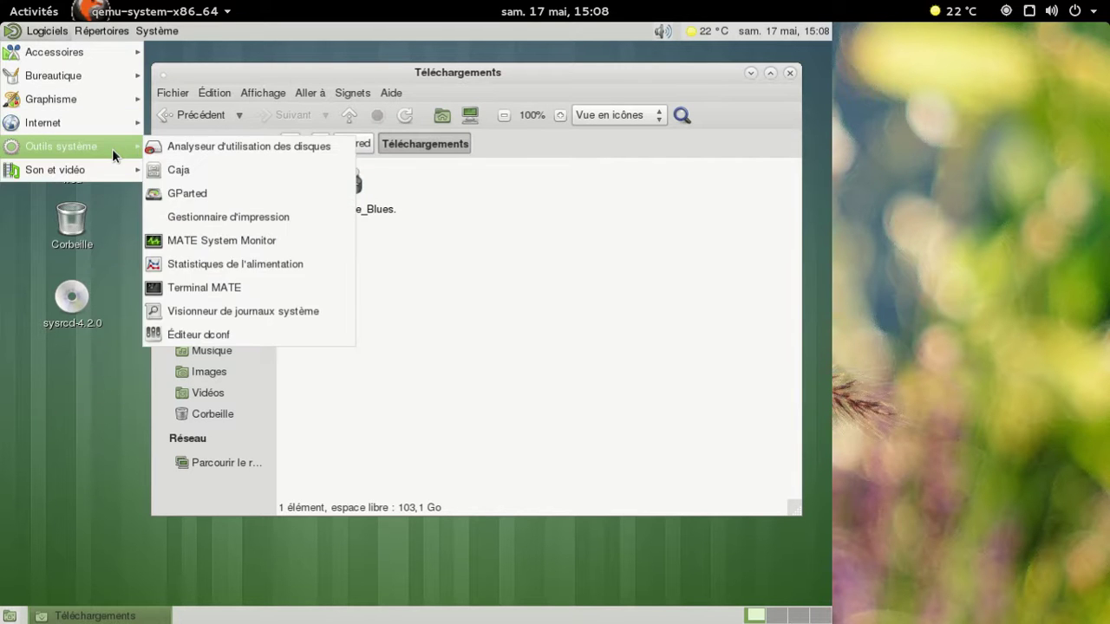
{"action": "left_click", "coordinate": [230, 294]}
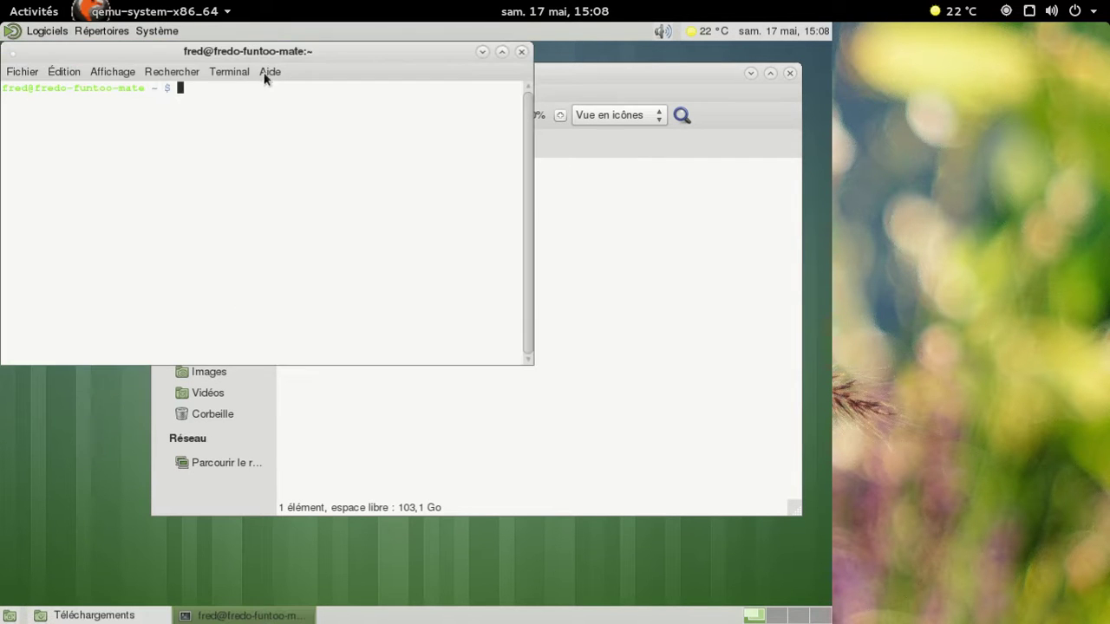
{"action": "left_click_drag", "start_coordinate": [253, 54], "coordinate": [443, 273]}
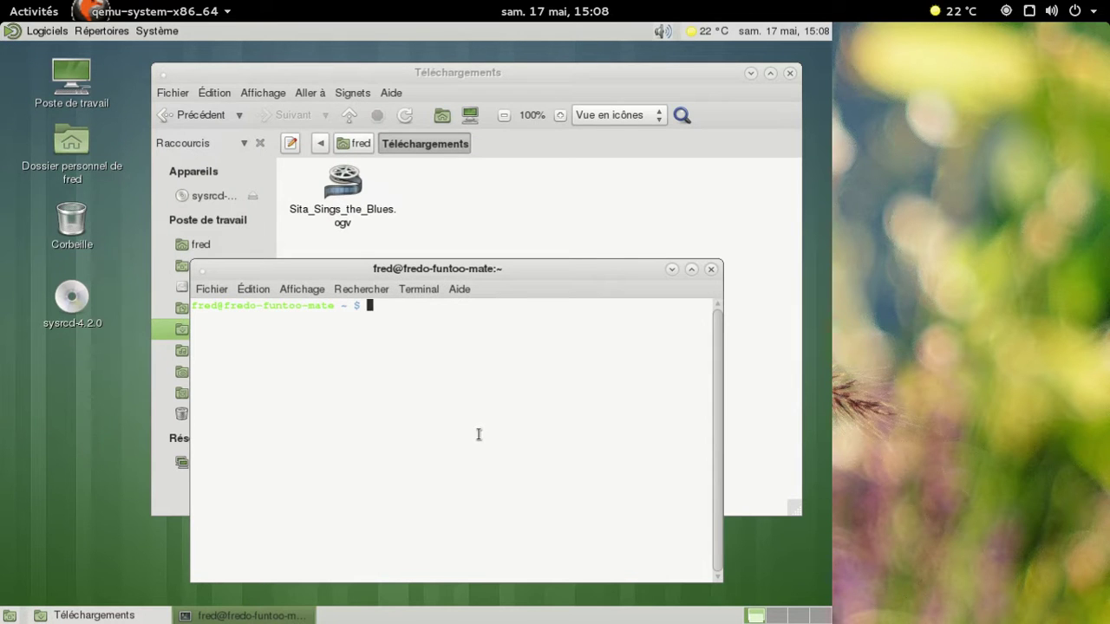
Step: Go to the Téléchargements directory in the terminal and play Sita_Sings_the_Blues.ogv with the mplayer command
{"action": "type", "text": "cd Téléchargements/"}
{"action": "key", "text": "Return"}
{"action": "type", "text": "mplayer "}
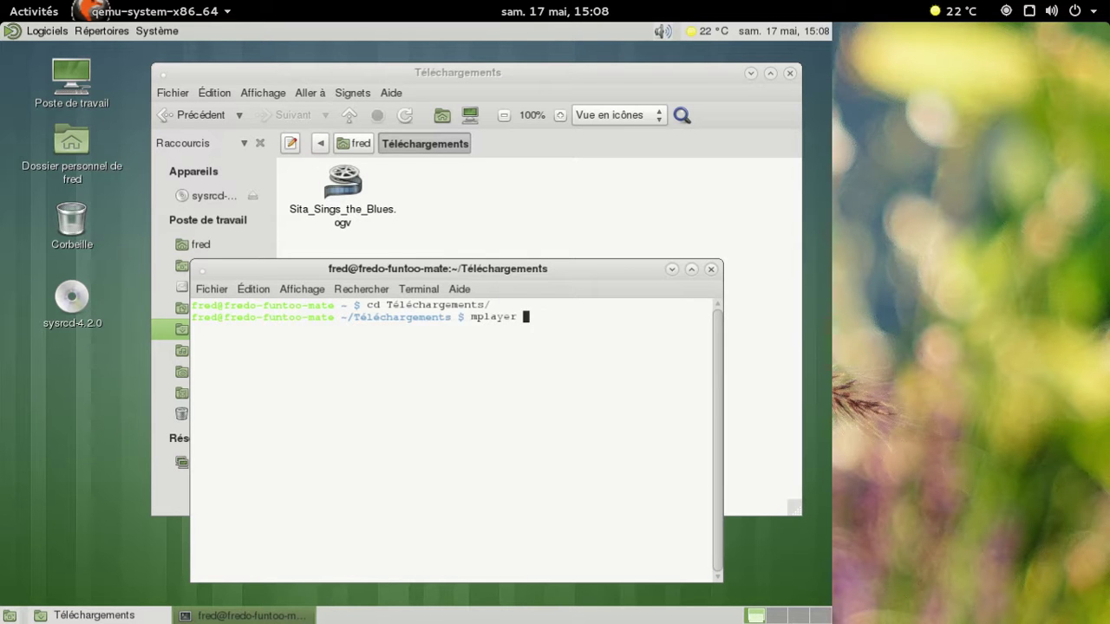
{"action": "type", "text": "Si"}
{"action": "key", "text": "Tab"}
{"action": "key", "text": "Return"}
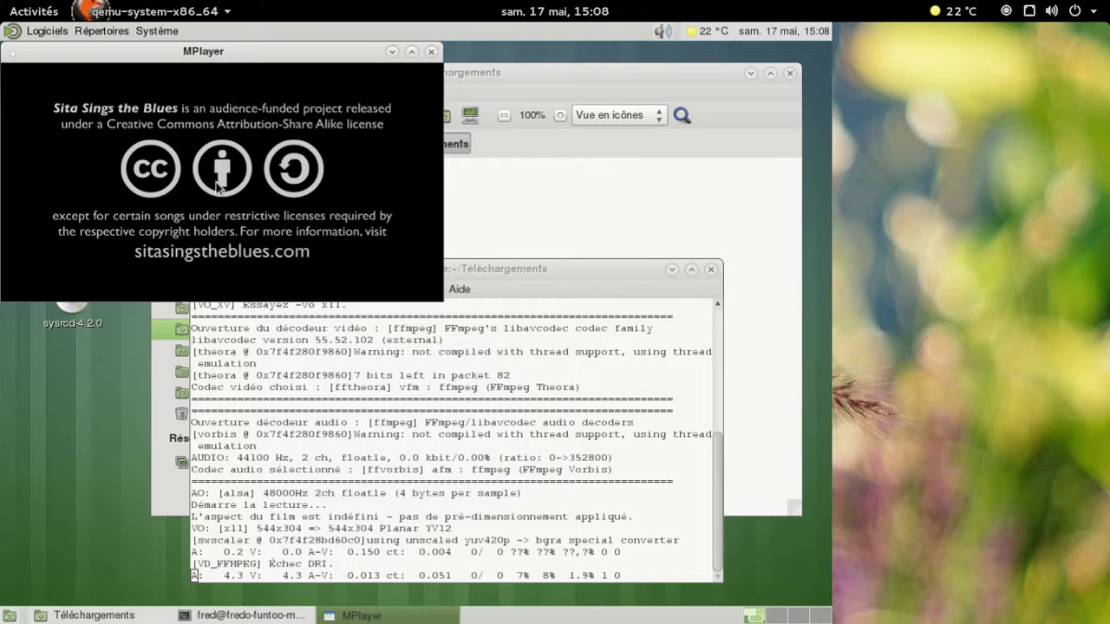
Step: Skip forward repeatedly through the film, move the MPlayer window clear of the screen corner and close the player
{"action": "key", "text": "Right"}
{"action": "key", "text": "Right"}
{"action": "key", "text": "Right"}
{"action": "key", "text": "Right"}
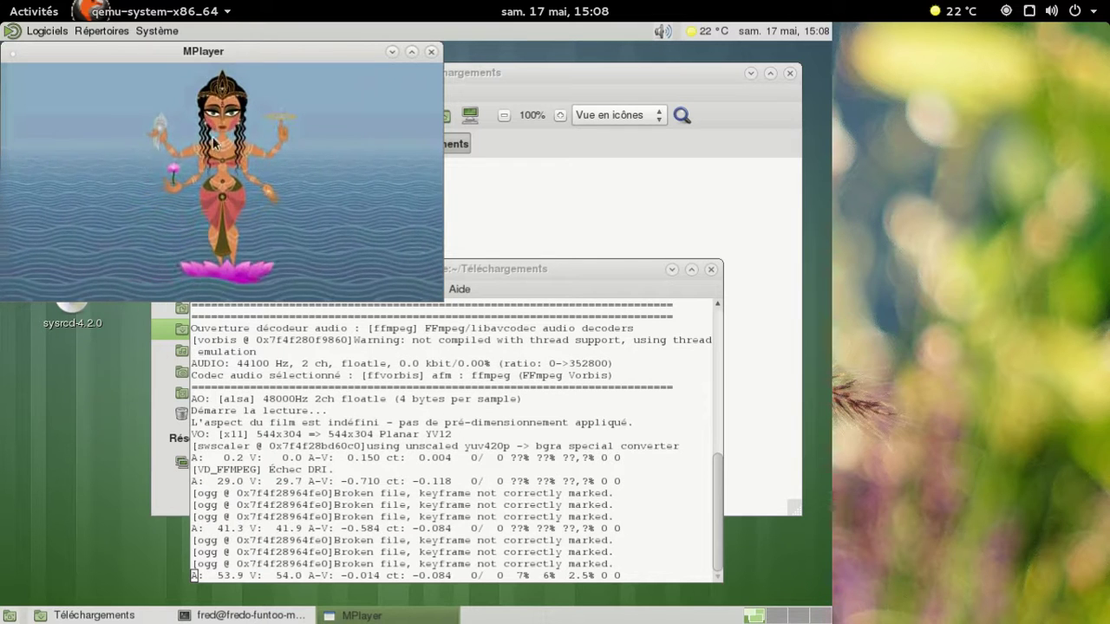
{"action": "left_click_drag", "start_coordinate": [209, 54], "coordinate": [271, 115]}
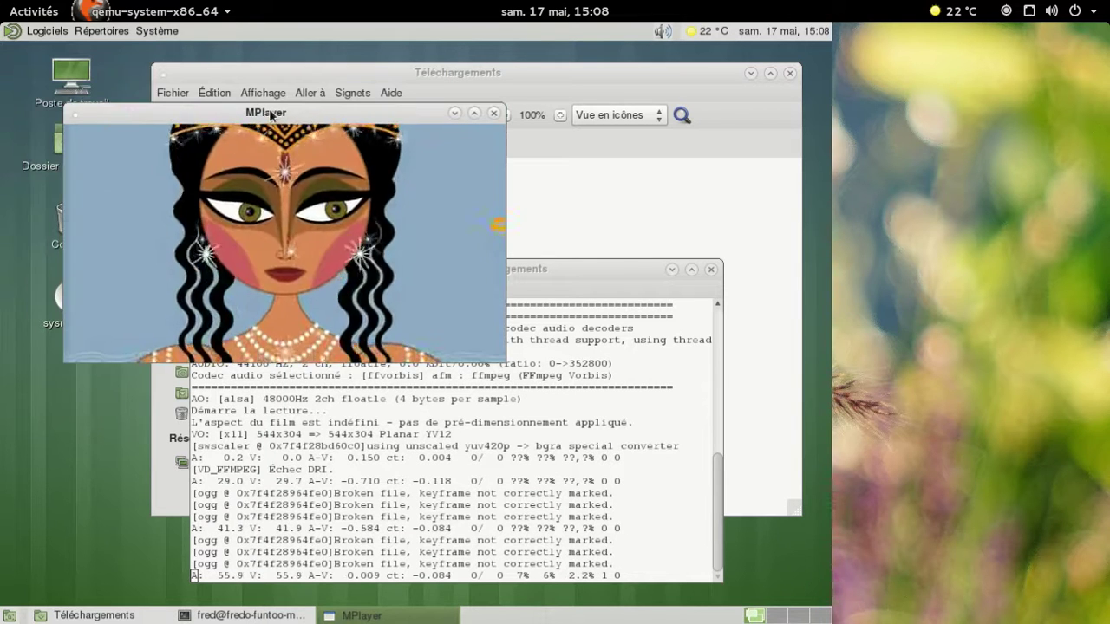
{"action": "key", "text": "Right"}
{"action": "key", "text": "Right"}
{"action": "key", "text": "Right"}
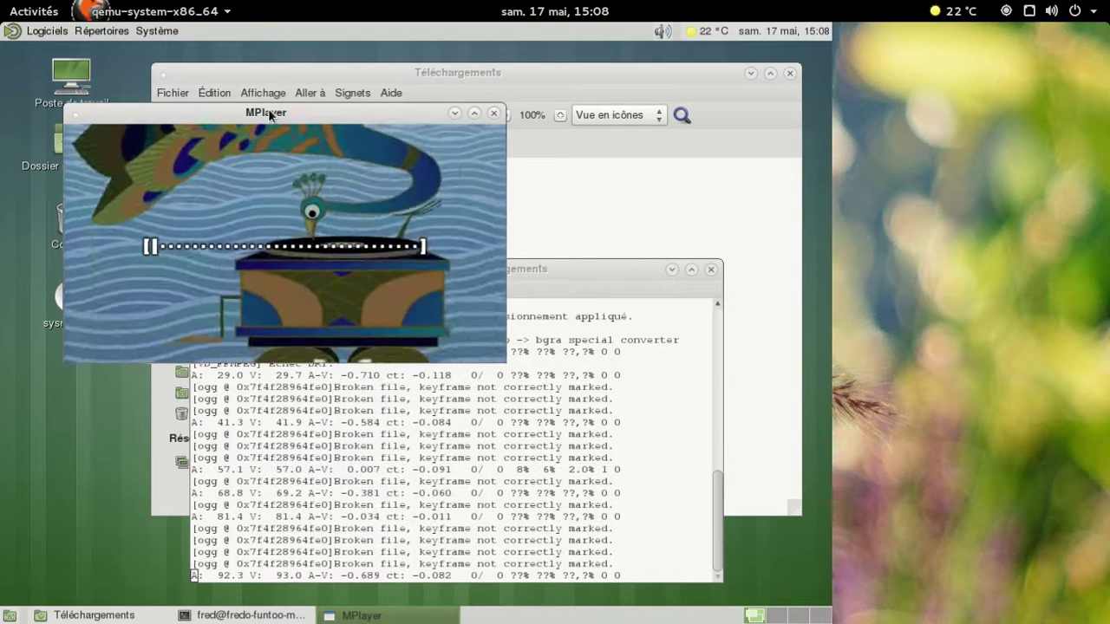
{"action": "key", "text": "Right"}
{"action": "key", "text": "Right"}
{"action": "key", "text": "Right"}
{"action": "key", "text": "Right"}
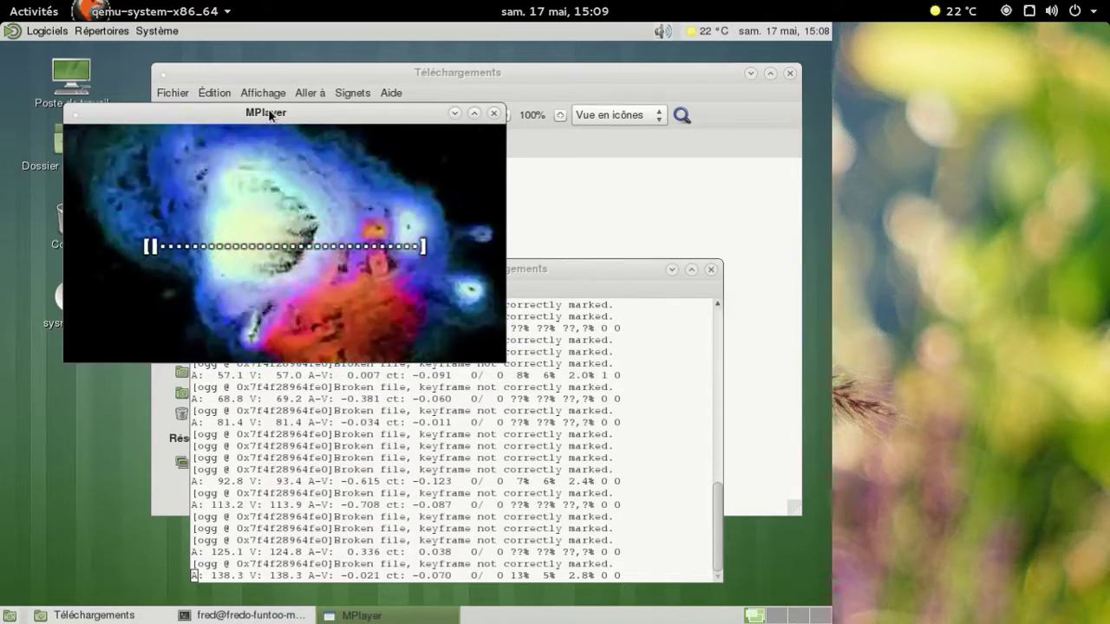
{"action": "key", "text": "Right"}
{"action": "key", "text": "Right"}
{"action": "key", "text": "Right"}
{"action": "key", "text": "Right"}
{"action": "key", "text": "Right"}
{"action": "key", "text": "Right"}
{"action": "key", "text": "Right"}
{"action": "key", "text": "Right"}
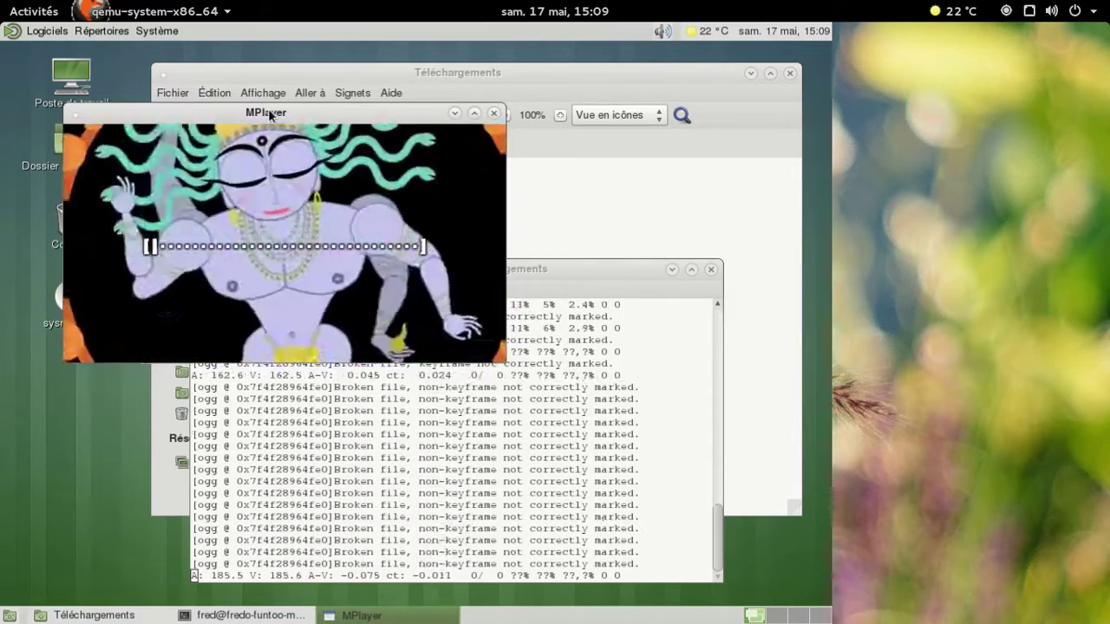
{"action": "key", "text": "Right"}
{"action": "key", "text": "Right"}
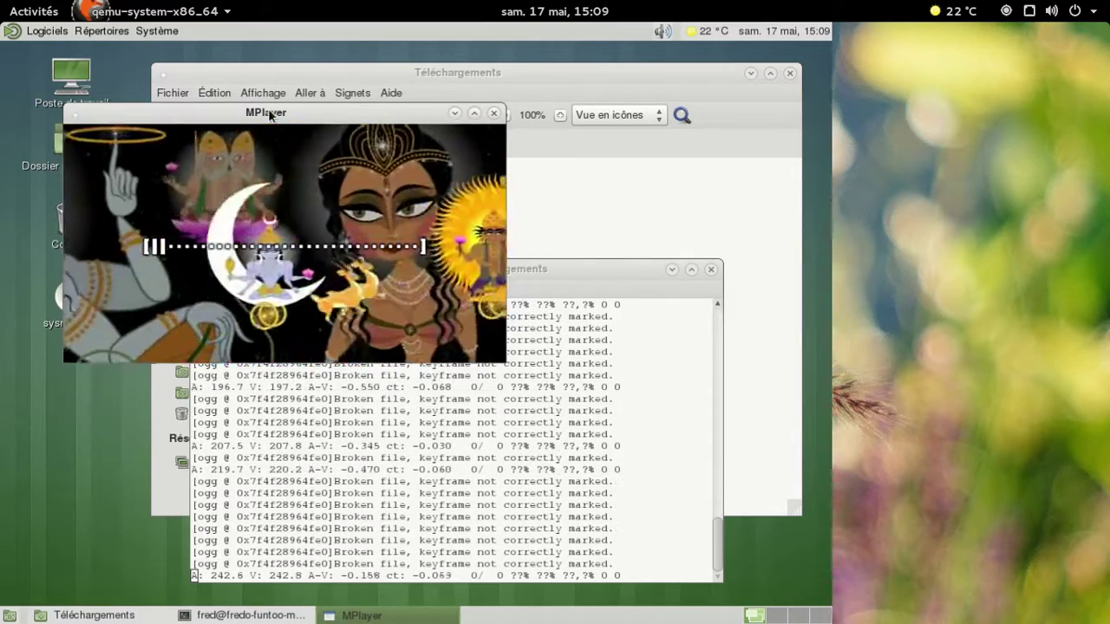
{"action": "left_click", "coordinate": [493, 114]}
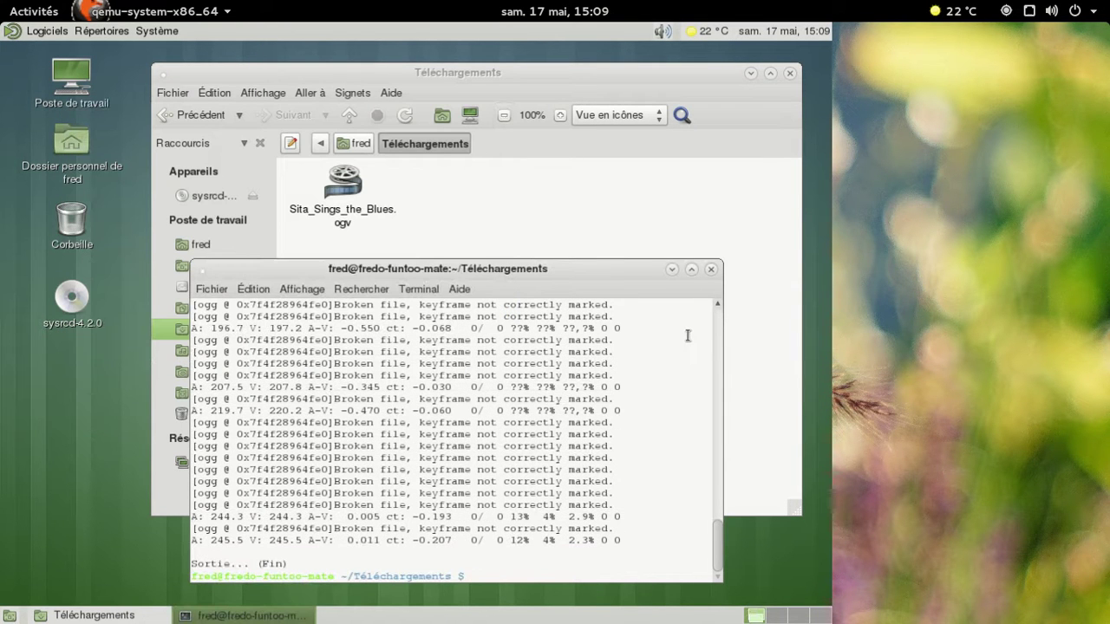
Step: Exit the terminal session and close the Téléchargements folder window
{"action": "type", "text": "exit"}
{"action": "key", "text": "Return"}
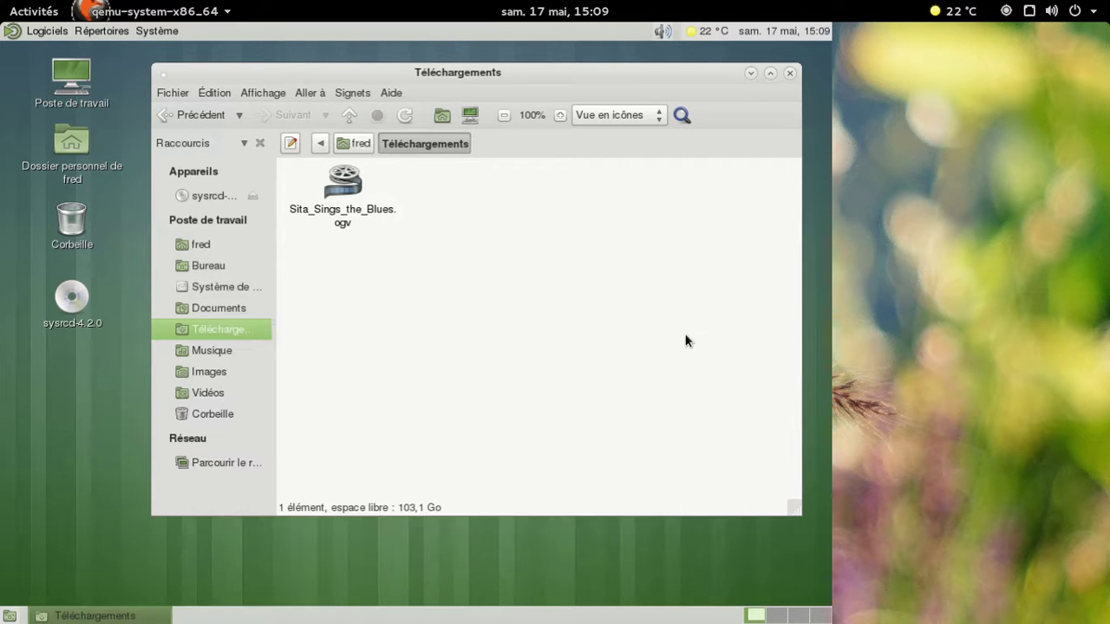
{"action": "left_click", "coordinate": [789, 74]}
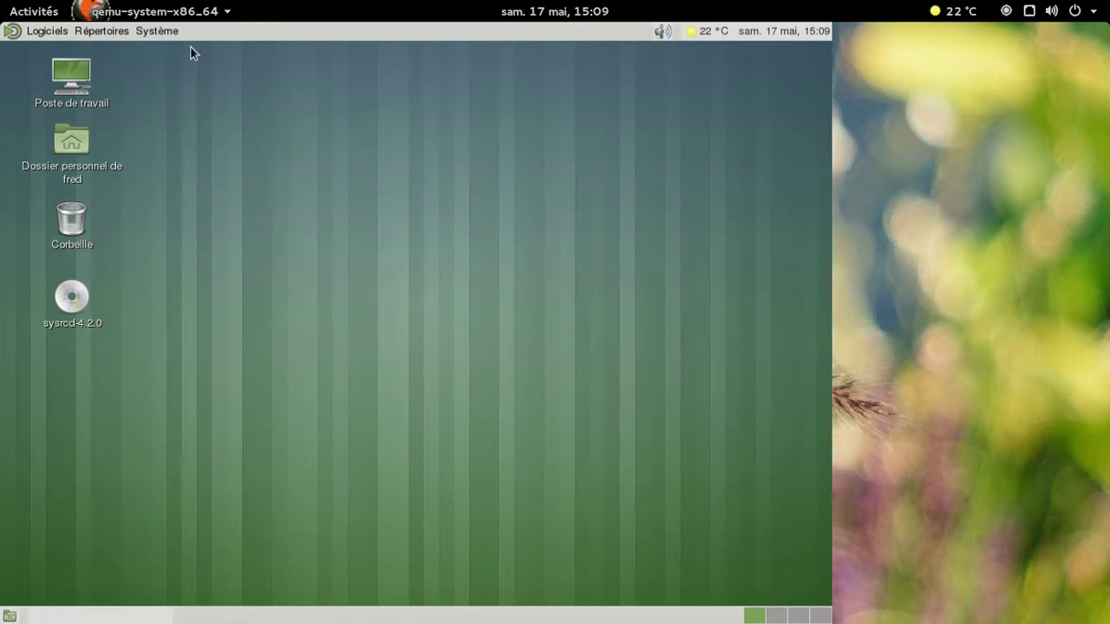
Step: Clear the whole list of recent documents and confirm emptying it
{"action": "left_click", "coordinate": [102, 31]}
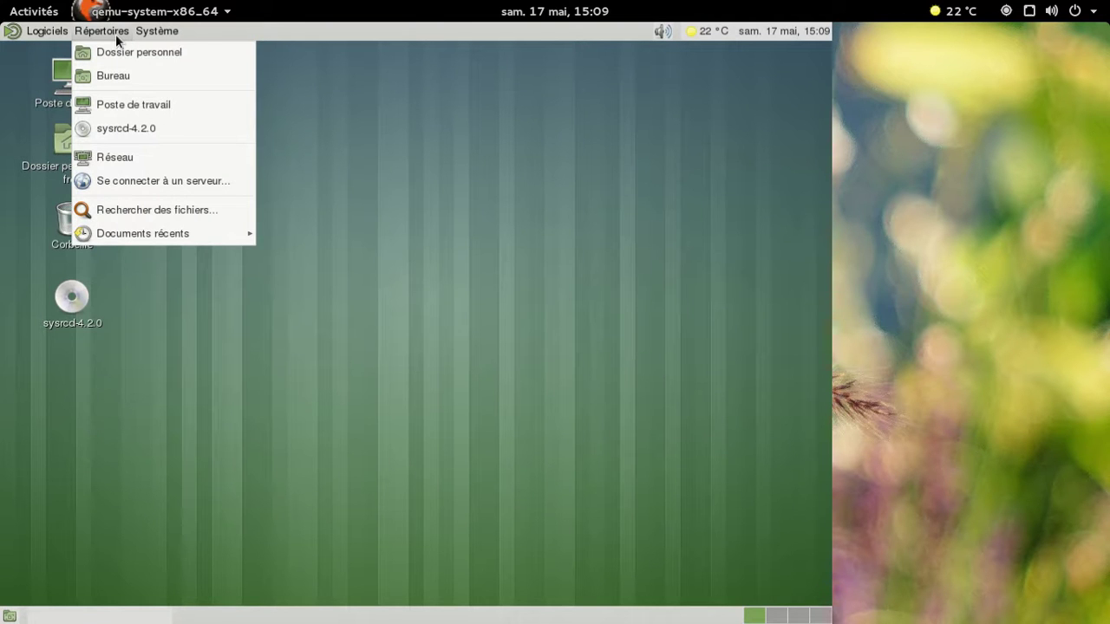
{"action": "mouse_move", "coordinate": [168, 233]}
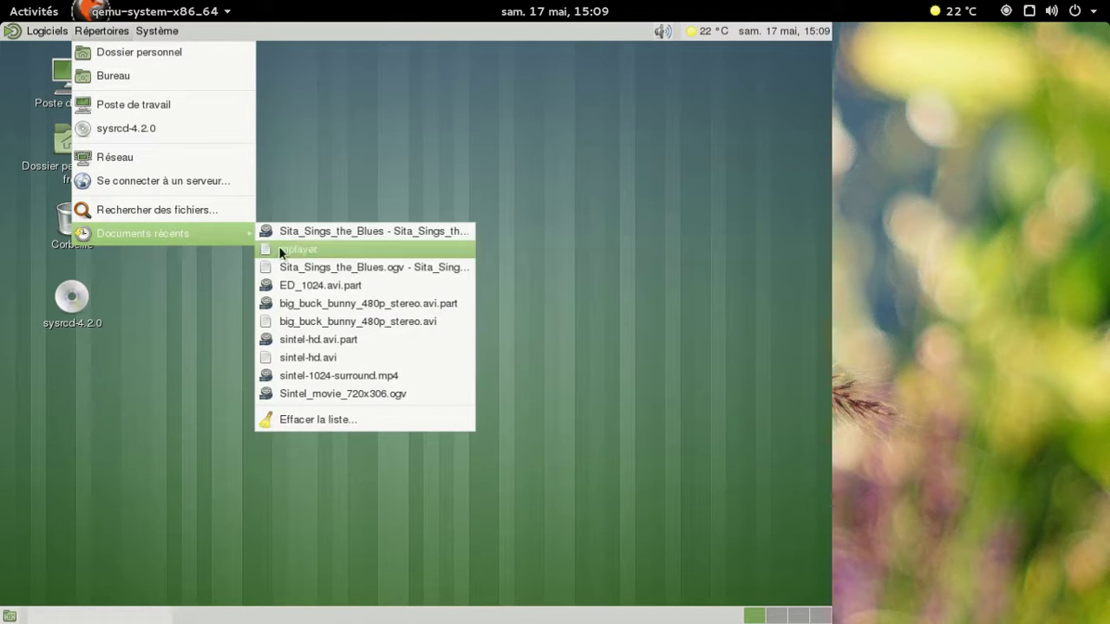
{"action": "left_click", "coordinate": [347, 419]}
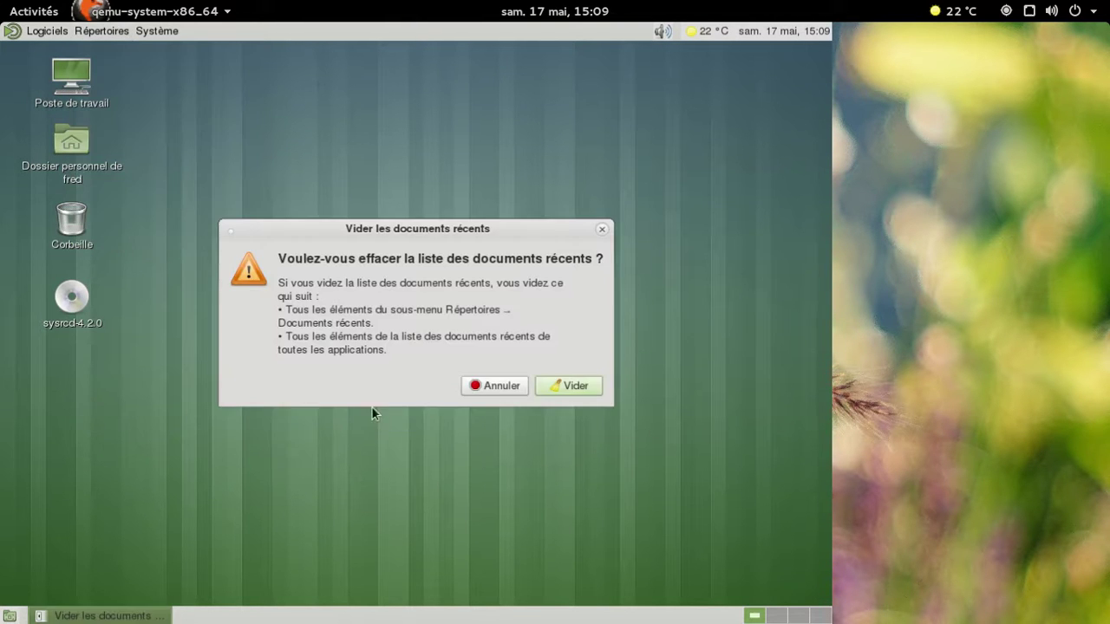
{"action": "left_click", "coordinate": [563, 386]}
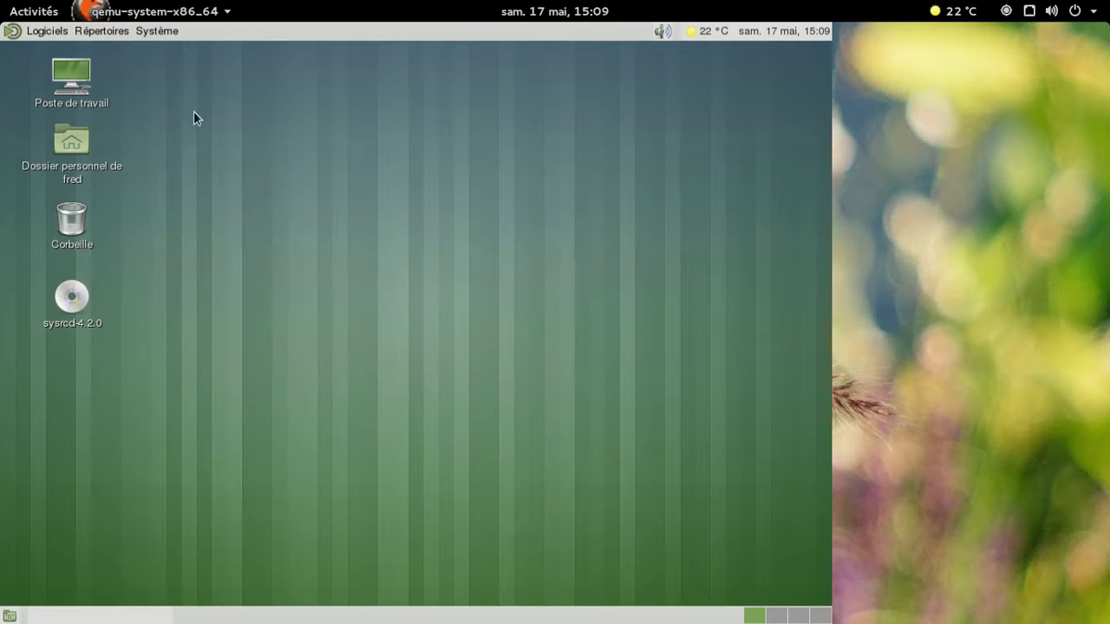
Step: Open the Centre de contrôle and try to open its Date et heure settings
{"action": "left_click", "coordinate": [167, 27]}
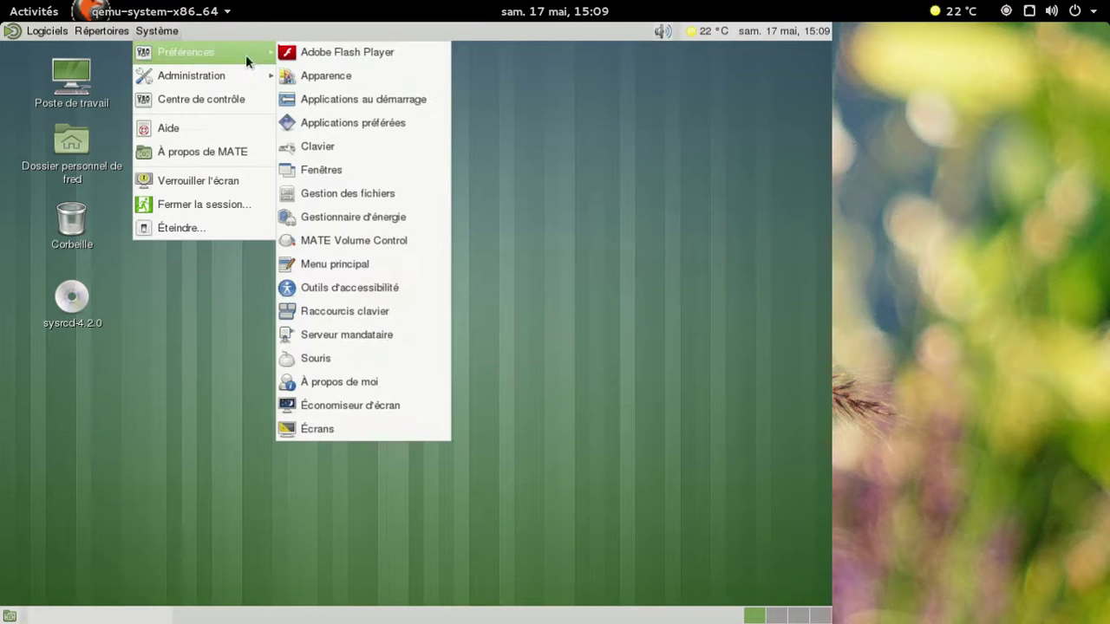
{"action": "left_click", "coordinate": [190, 100]}
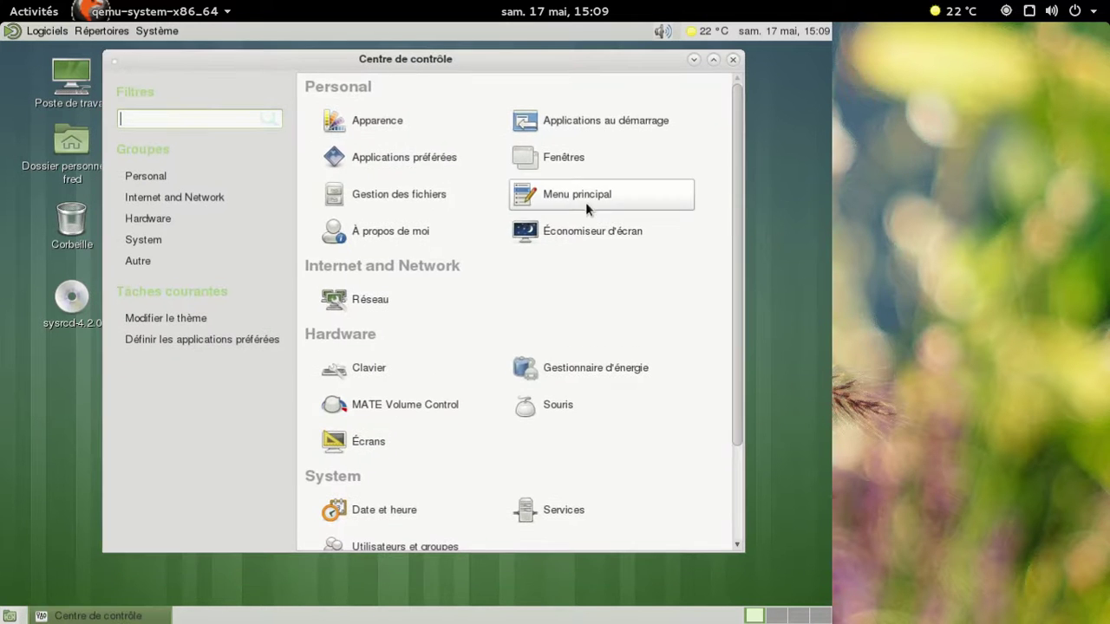
{"action": "scroll", "coordinate": [598, 213], "scroll_direction": "down", "scroll_amount": 3}
{"action": "left_click", "coordinate": [432, 390]}
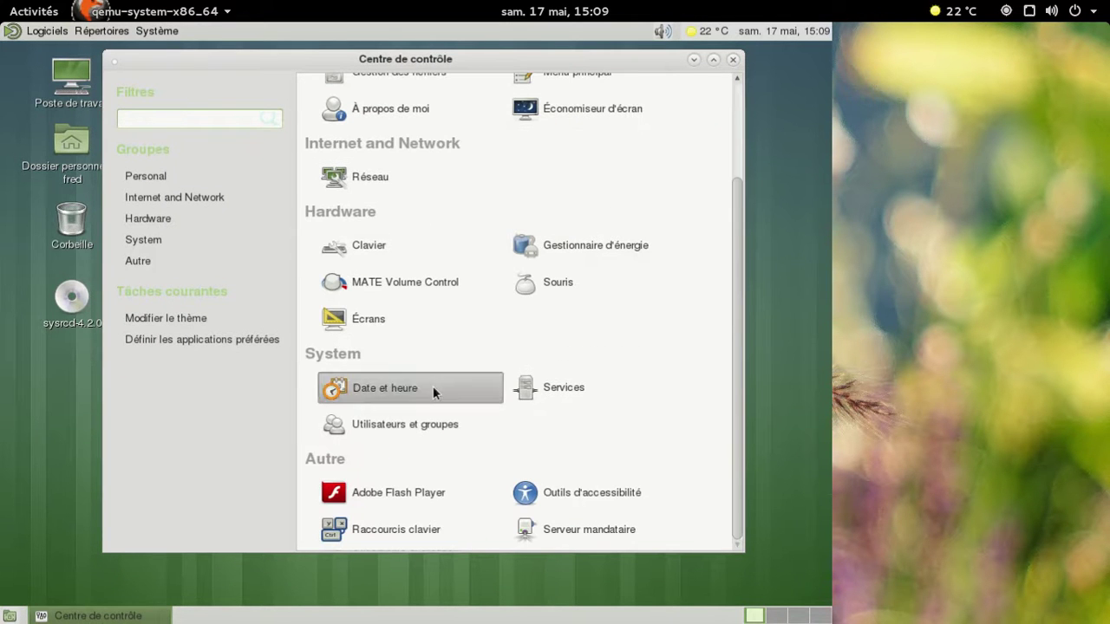
{"action": "left_click", "coordinate": [536, 359]}
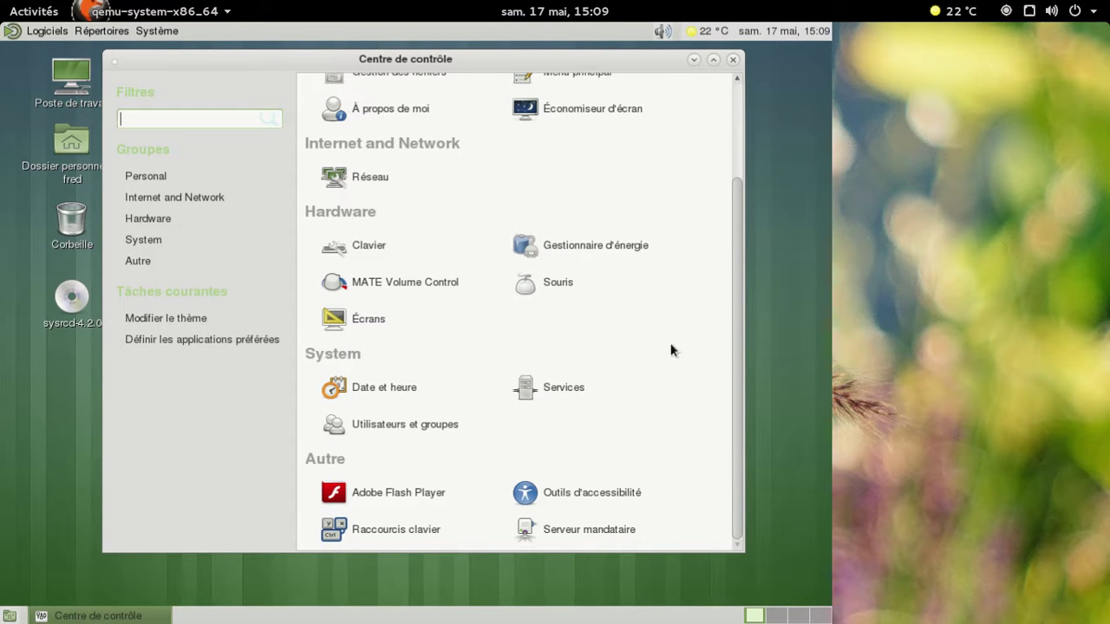
Step: Open the Souris preferences from the Centre de contrôle and test the Délai du double-clic setting on the light bulb
{"action": "left_click_drag", "start_coordinate": [732, 242], "coordinate": [728, 86]}
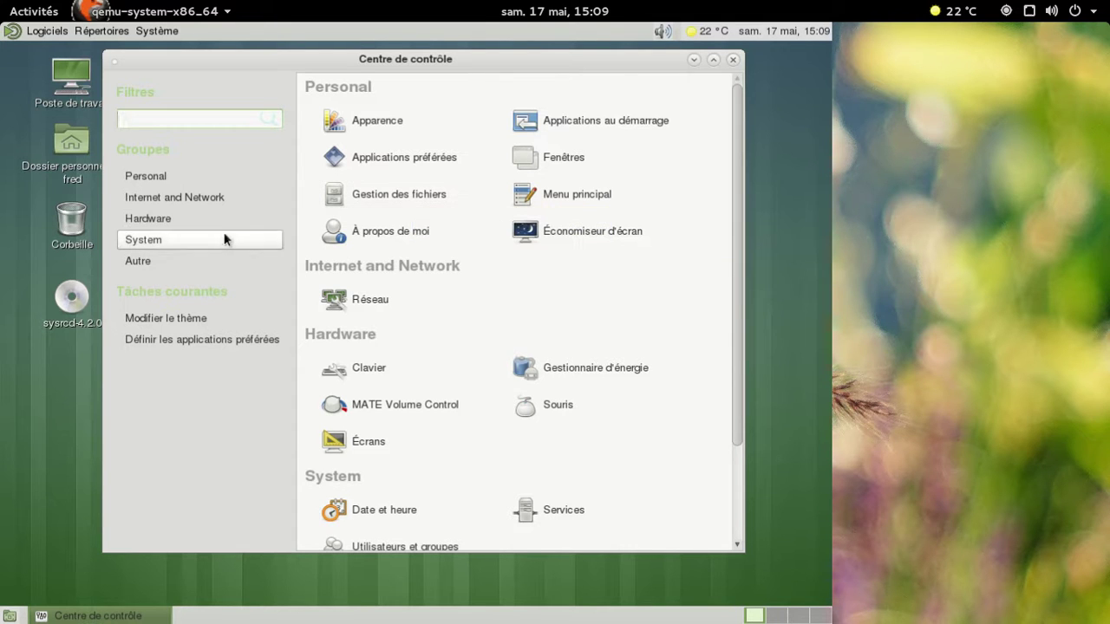
{"action": "scroll", "coordinate": [693, 326], "scroll_direction": "down", "scroll_amount": 3}
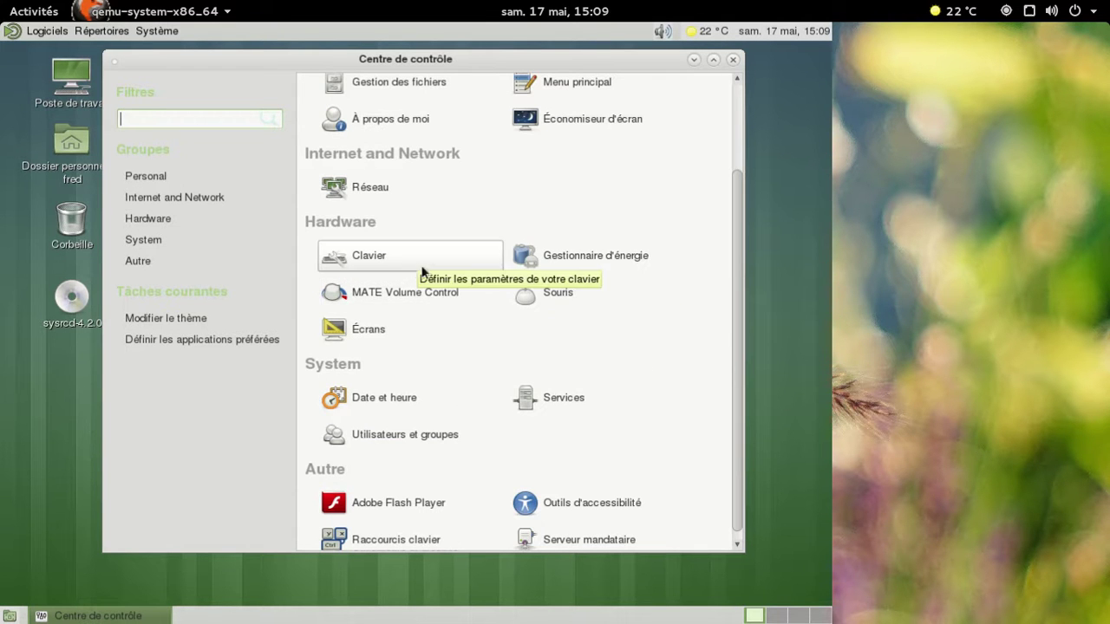
{"action": "left_click", "coordinate": [533, 294]}
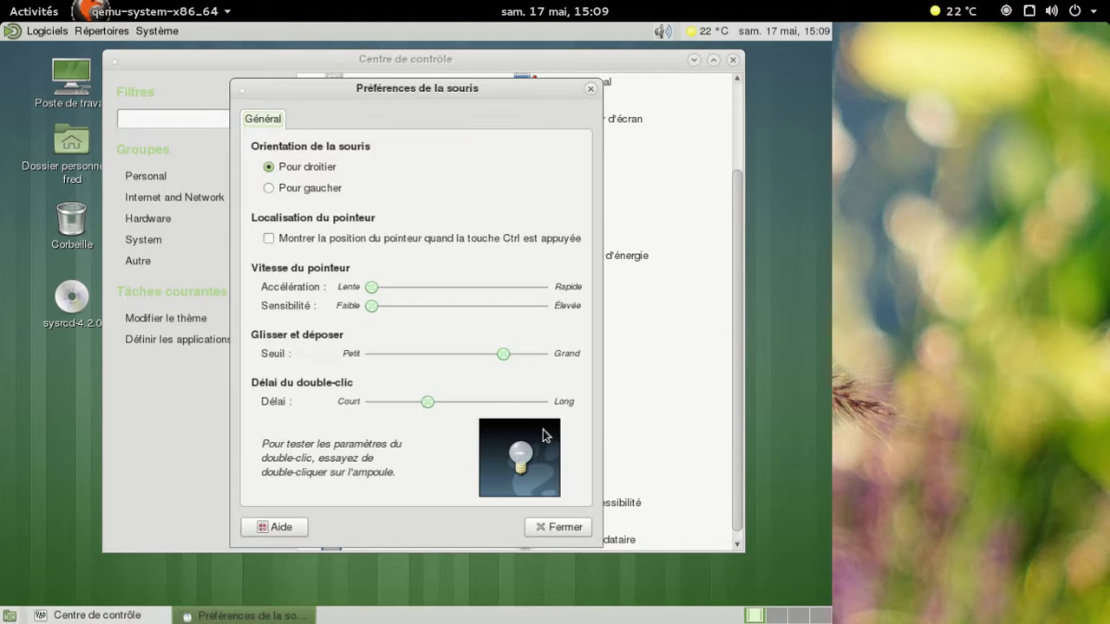
{"action": "double_click", "coordinate": [529, 451]}
{"action": "double_click", "coordinate": [529, 455]}
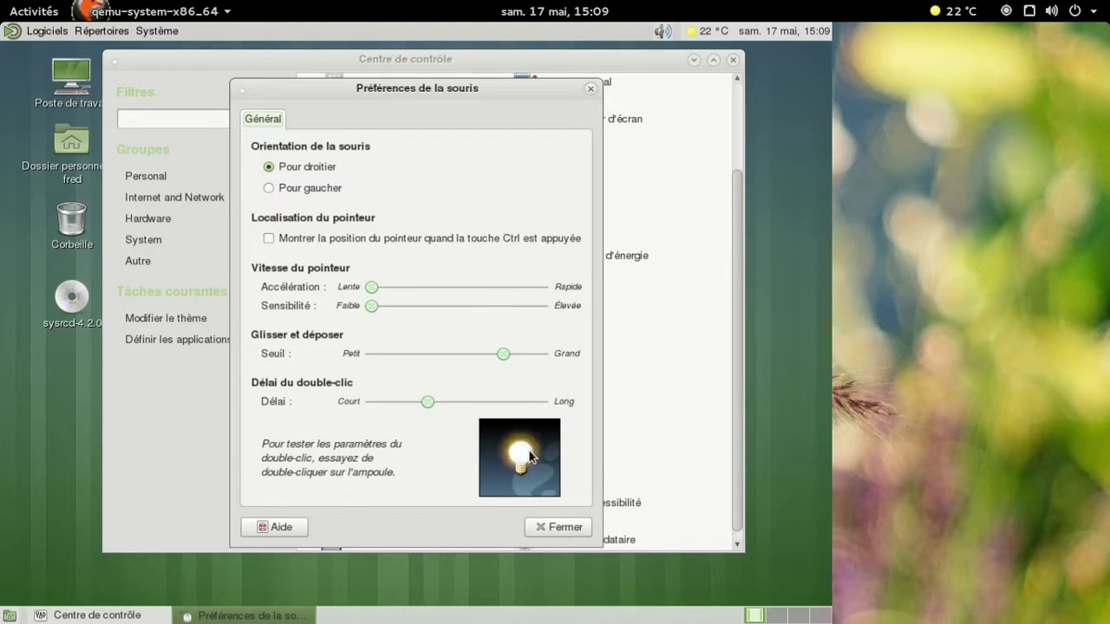
Step: Close the Souris preferences and try to open the Réseau settings from the Centre de contrôle
{"action": "left_click", "coordinate": [553, 527]}
{"action": "scroll", "coordinate": [667, 392], "scroll_direction": "down", "scroll_amount": 1}
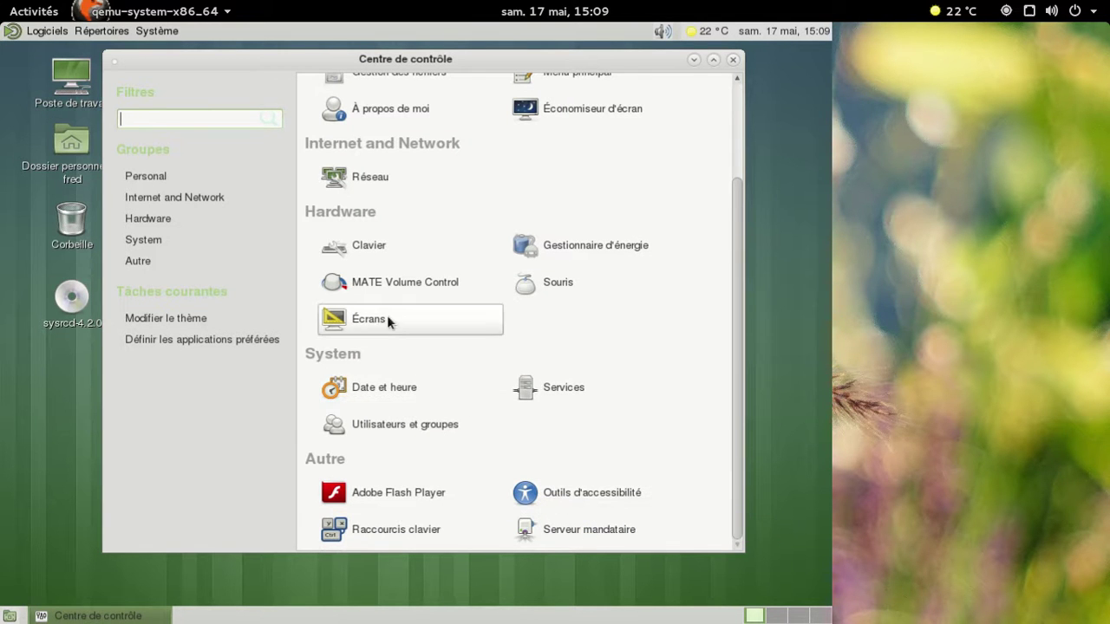
{"action": "left_click", "coordinate": [386, 184]}
{"action": "left_click", "coordinate": [509, 359]}
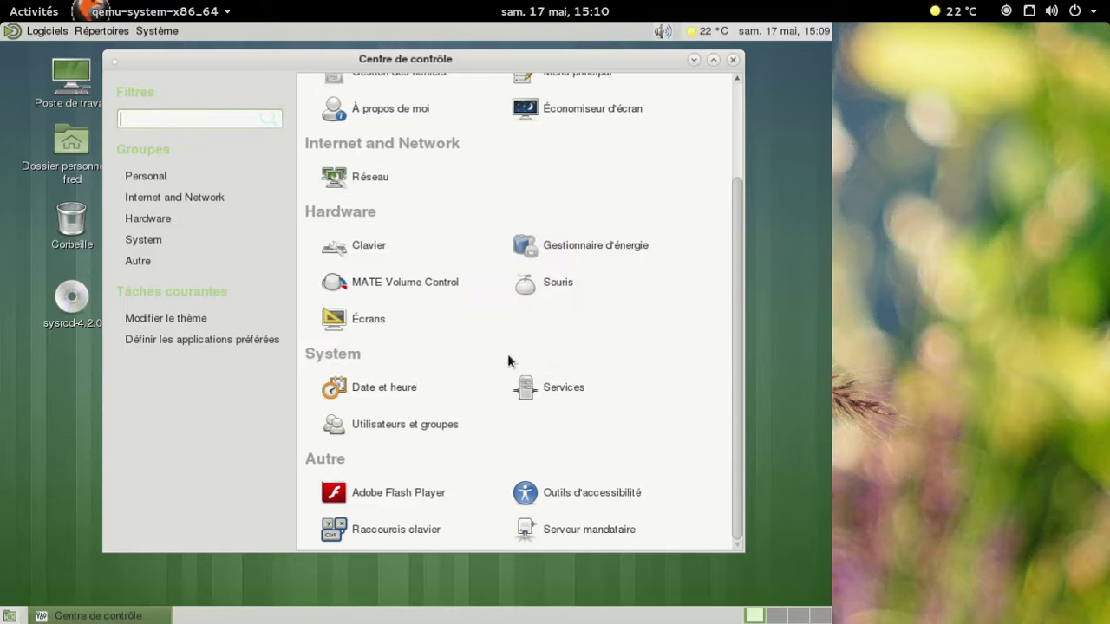
{"action": "scroll", "coordinate": [452, 385], "scroll_direction": "up", "scroll_amount": 3}
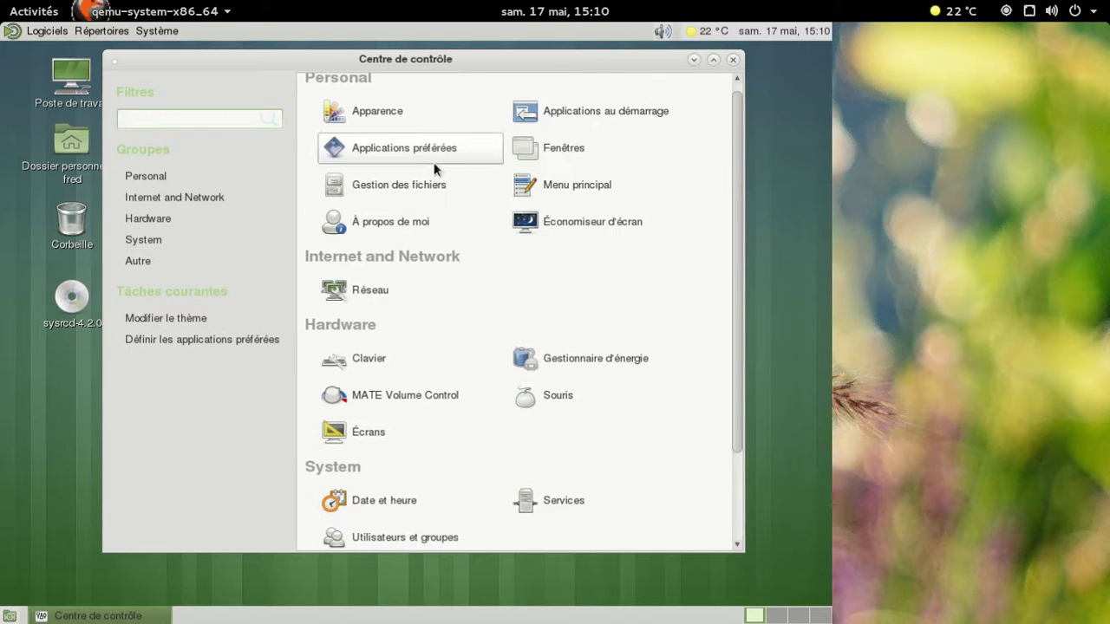
Step: Open the Fenêtres settings, enable the window manager's software compositing and reposition the dialog
{"action": "left_click", "coordinate": [551, 156]}
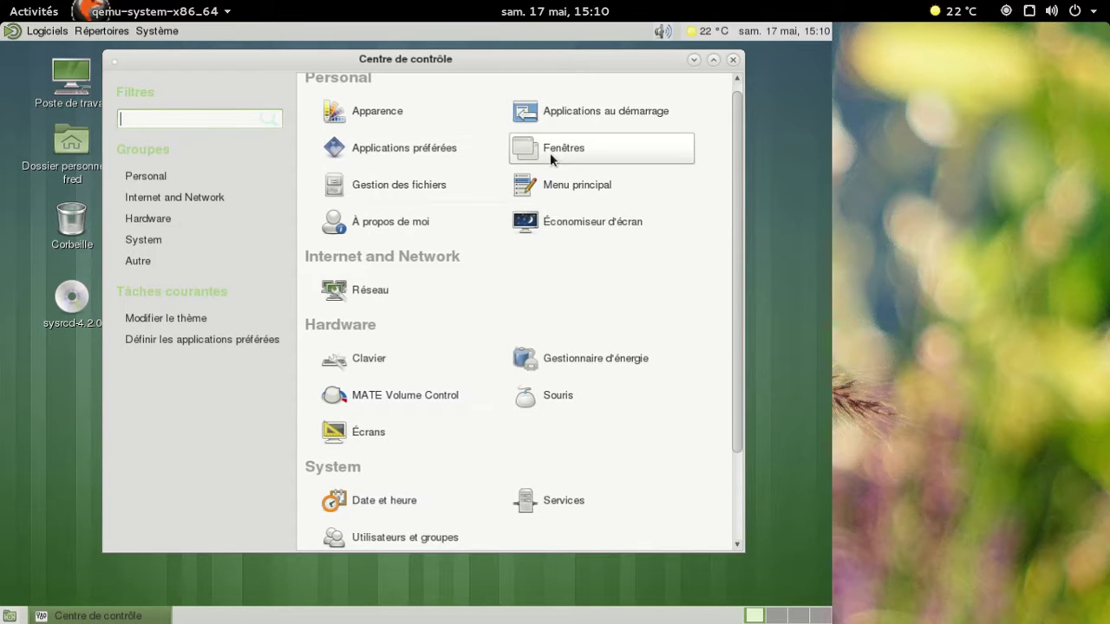
{"action": "left_click", "coordinate": [468, 206]}
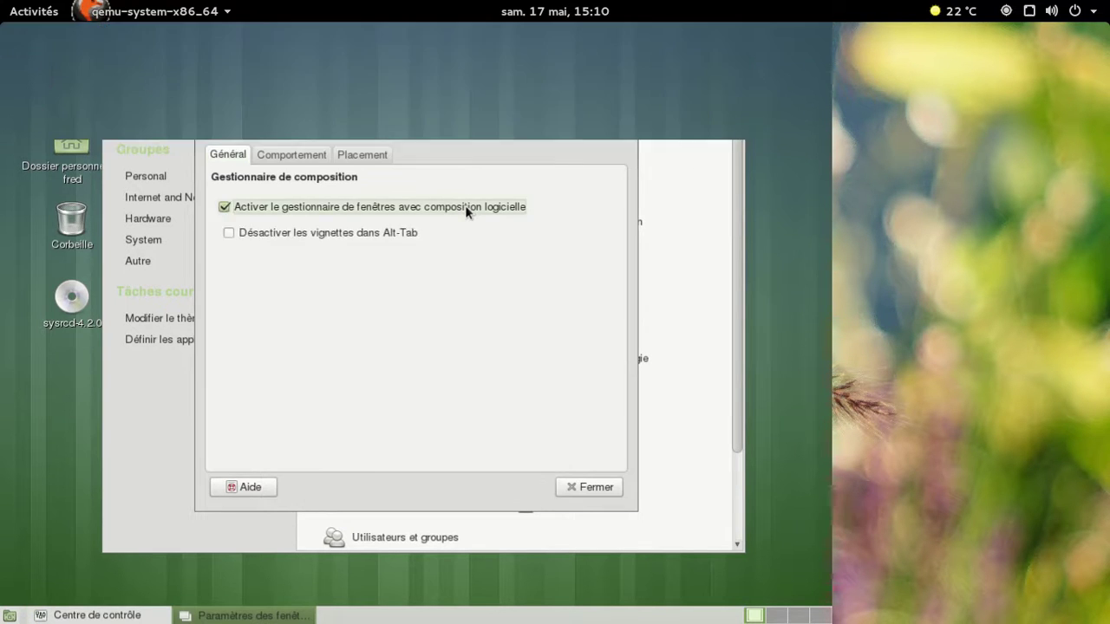
{"action": "left_click_drag", "start_coordinate": [421, 125], "coordinate": [452, 113]}
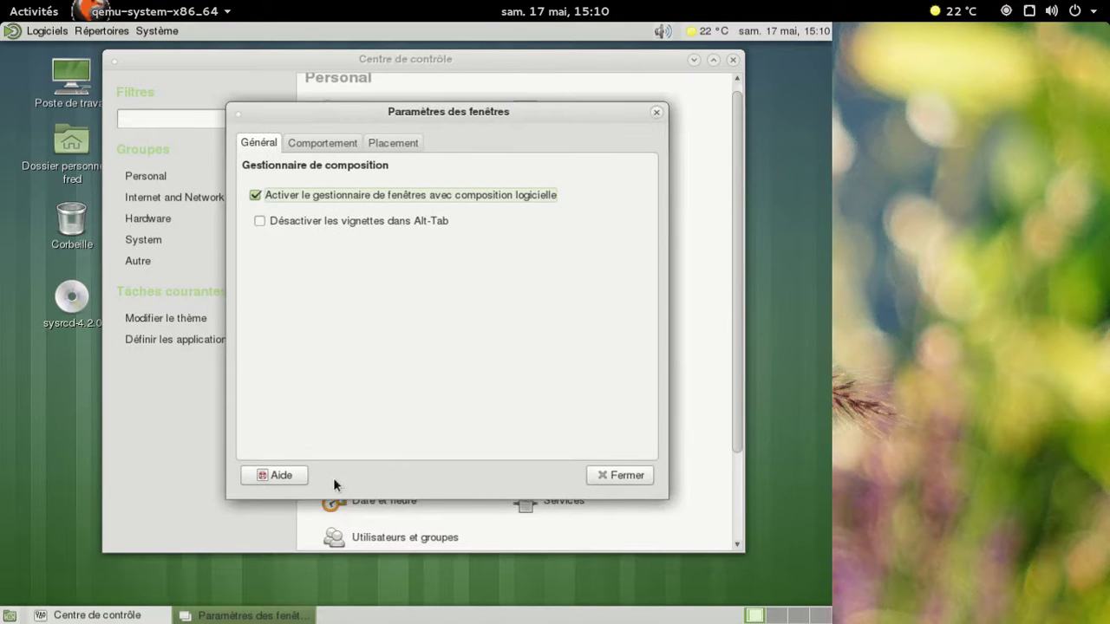
Step: Review the Comportement and Placement window settings, disable software compositing under Général, and close the dialog
{"action": "left_click", "coordinate": [321, 144]}
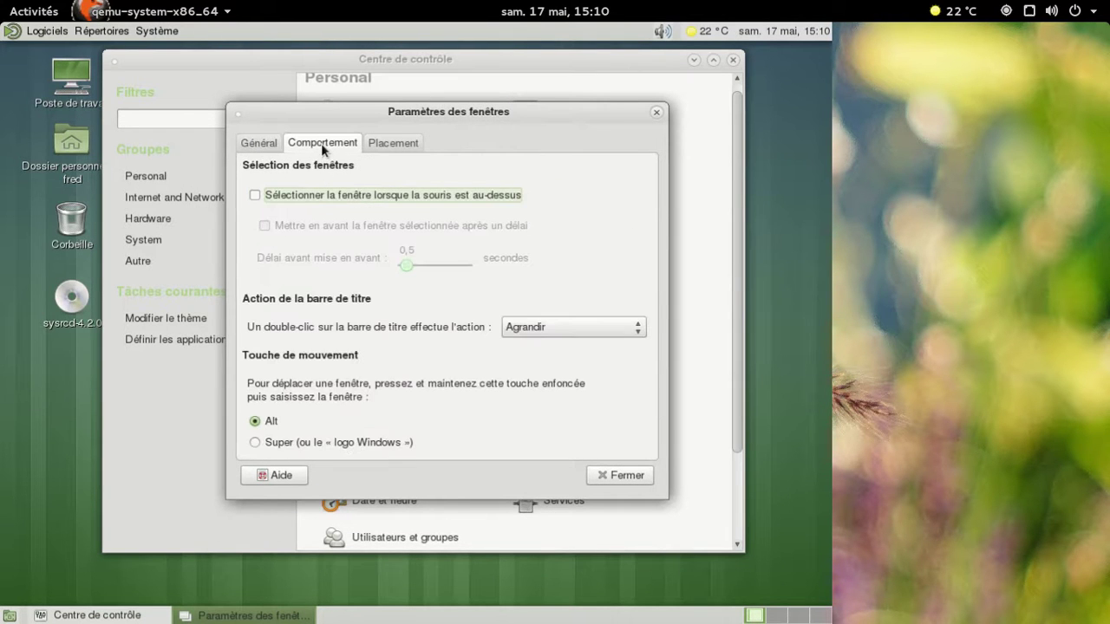
{"action": "left_click", "coordinate": [414, 145]}
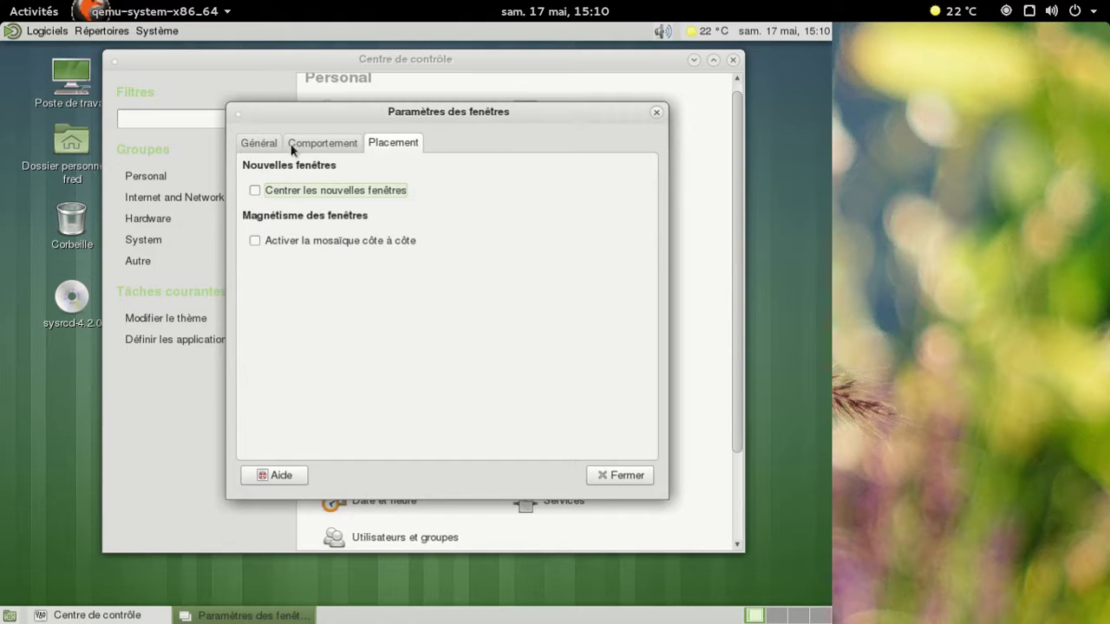
{"action": "left_click", "coordinate": [268, 142]}
{"action": "left_click", "coordinate": [272, 193]}
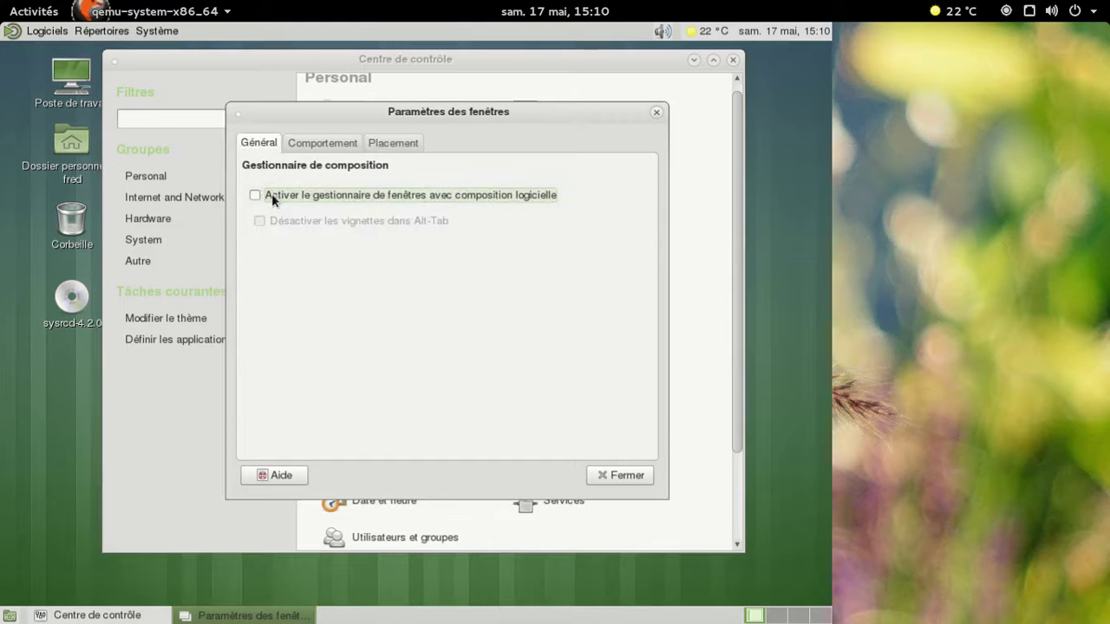
{"action": "left_click", "coordinate": [597, 476]}
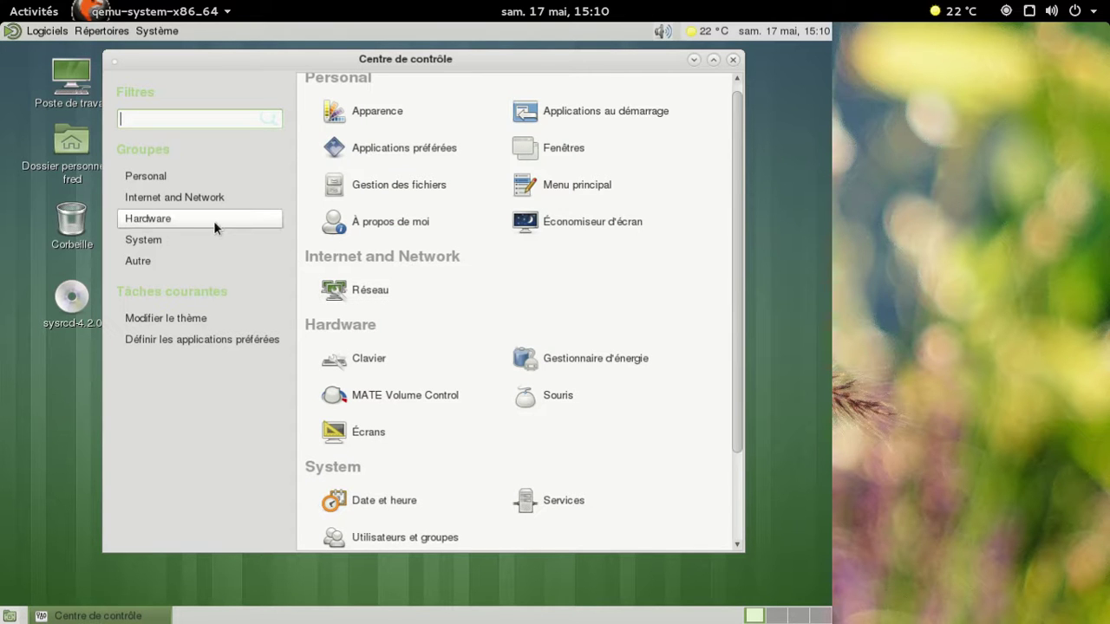
Step: Jump to the Autre group in the Centre de contrôle and close its window
{"action": "left_click", "coordinate": [200, 268]}
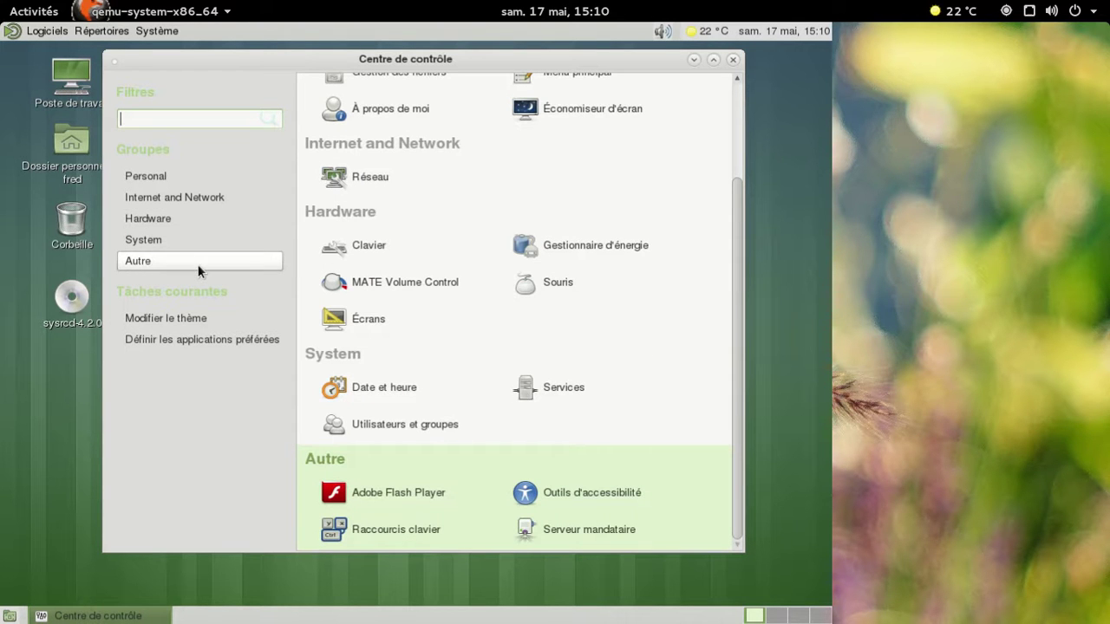
{"action": "left_click", "coordinate": [733, 60]}
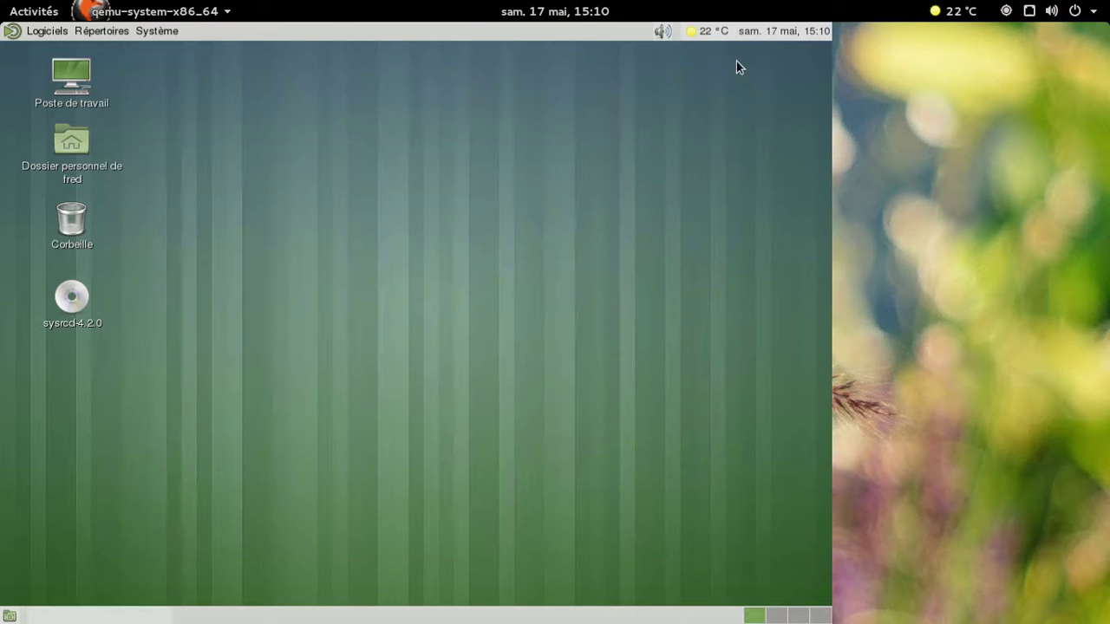
Step: Display the clock's calendar and the Gestionnaire d'énergie preferences, and close both
{"action": "left_click", "coordinate": [768, 36]}
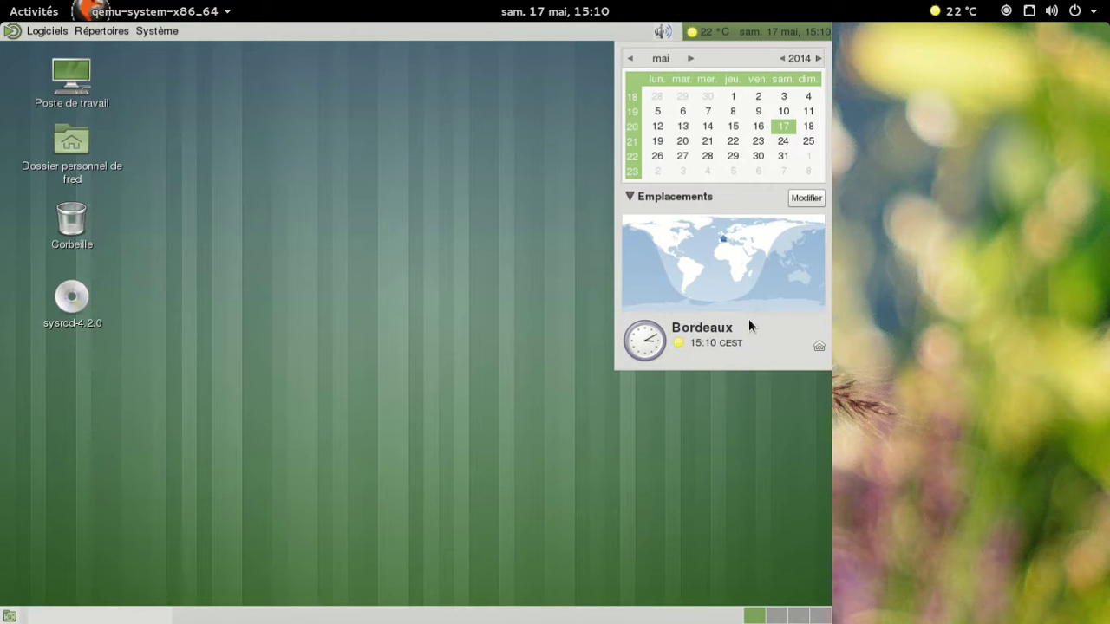
{"action": "left_click", "coordinate": [179, 31]}
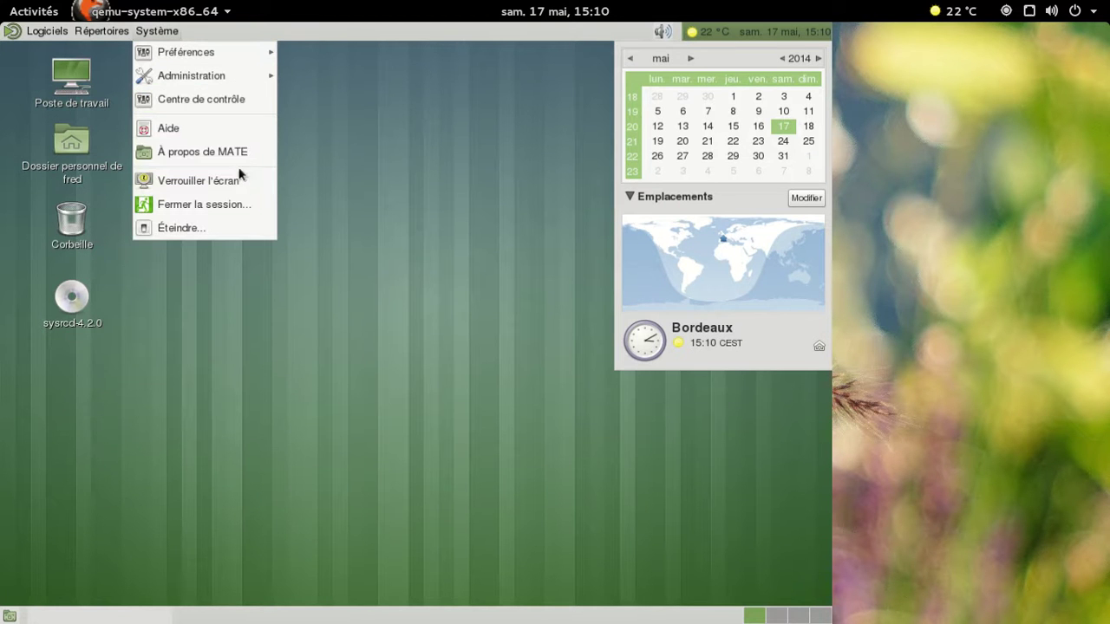
{"action": "mouse_move", "coordinate": [240, 57]}
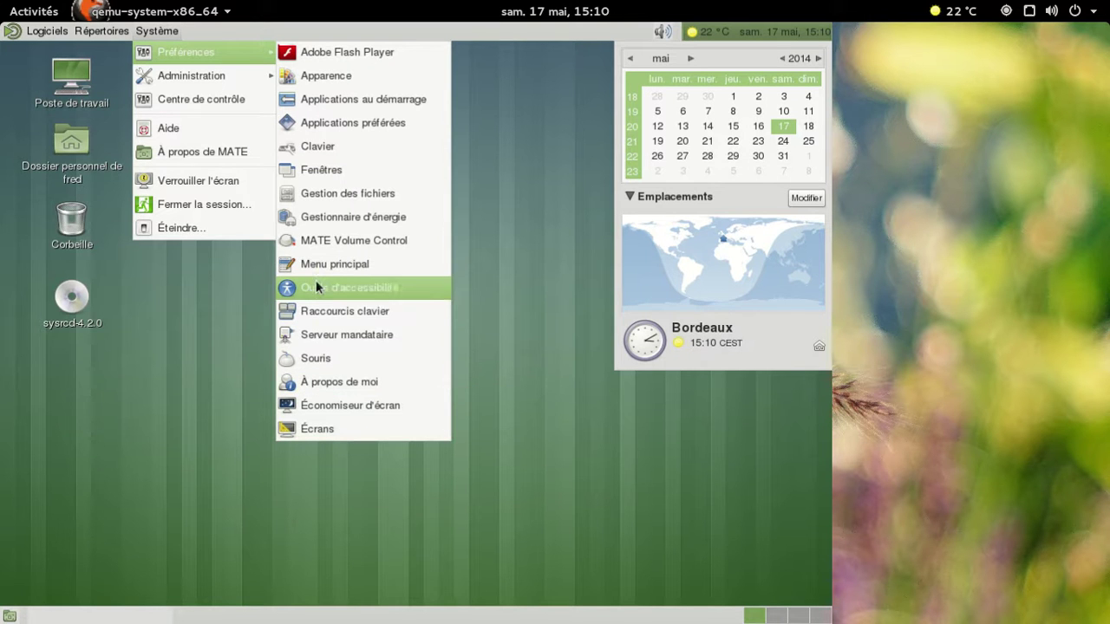
{"action": "left_click", "coordinate": [332, 219]}
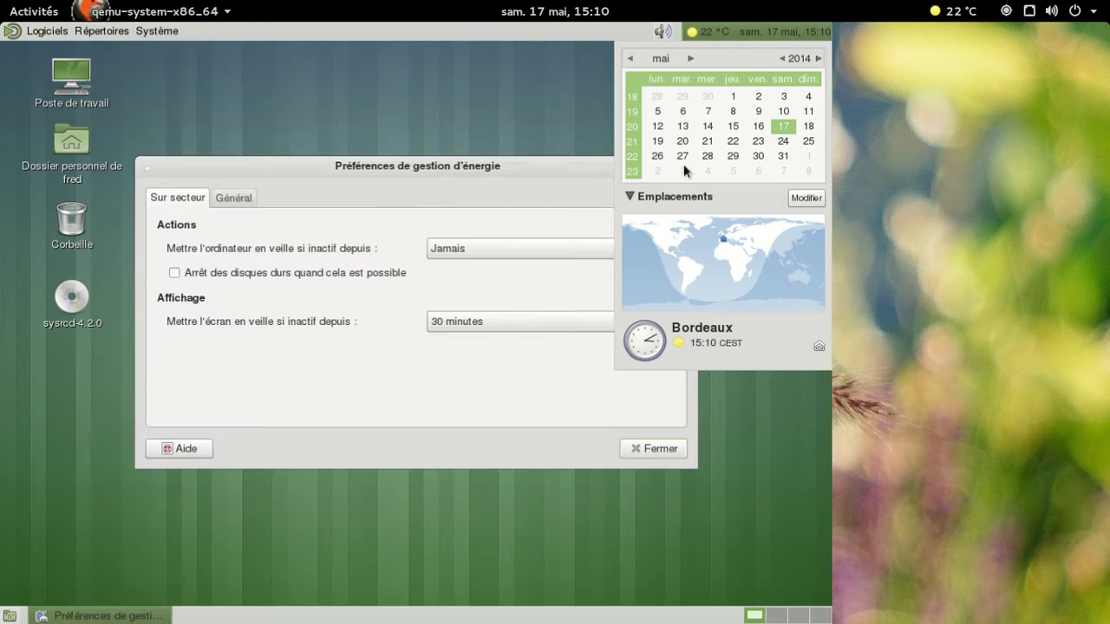
{"action": "left_click", "coordinate": [704, 33]}
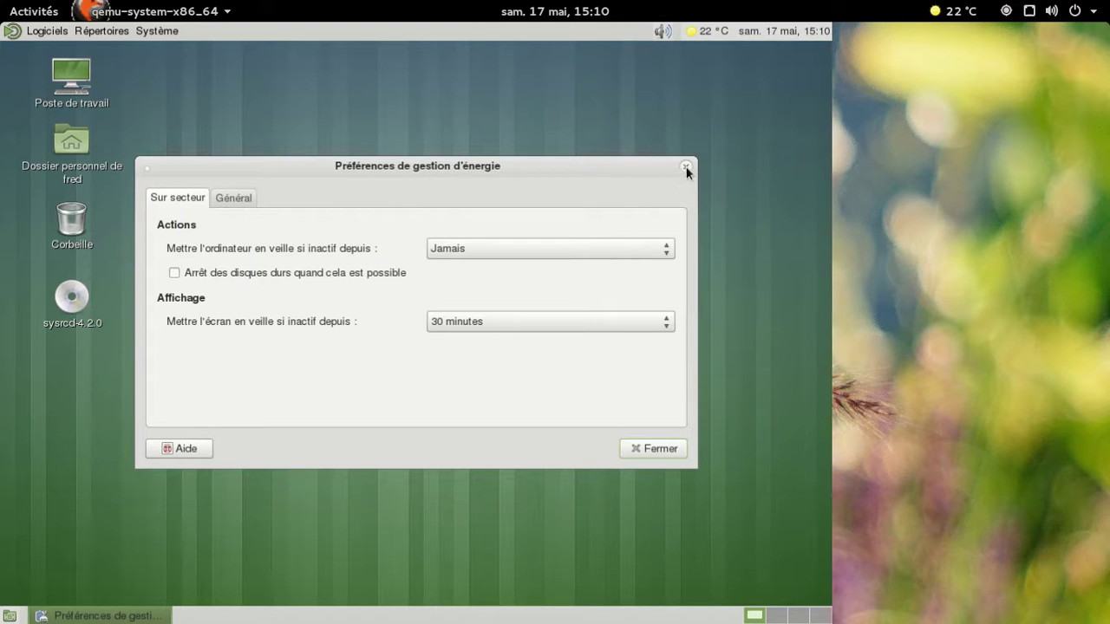
{"action": "left_click", "coordinate": [685, 168]}
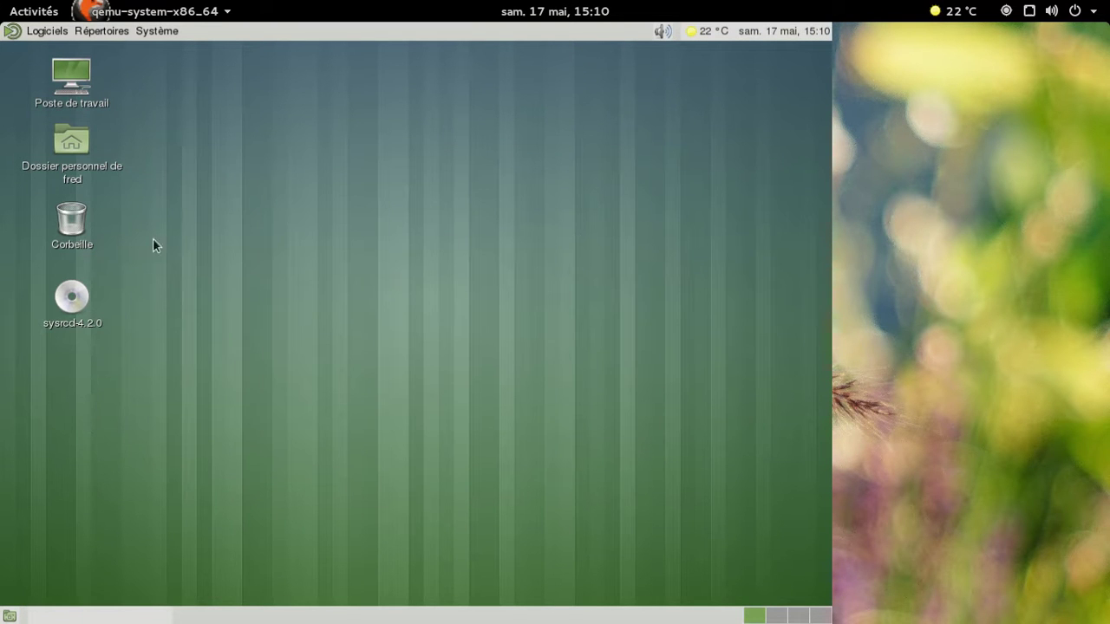
Step: Examine the Outils système, Graphisme and Bureautique categories of installed applications, leaving them without launching anything
{"action": "left_click", "coordinate": [31, 32]}
{"action": "mouse_move", "coordinate": [85, 148]}
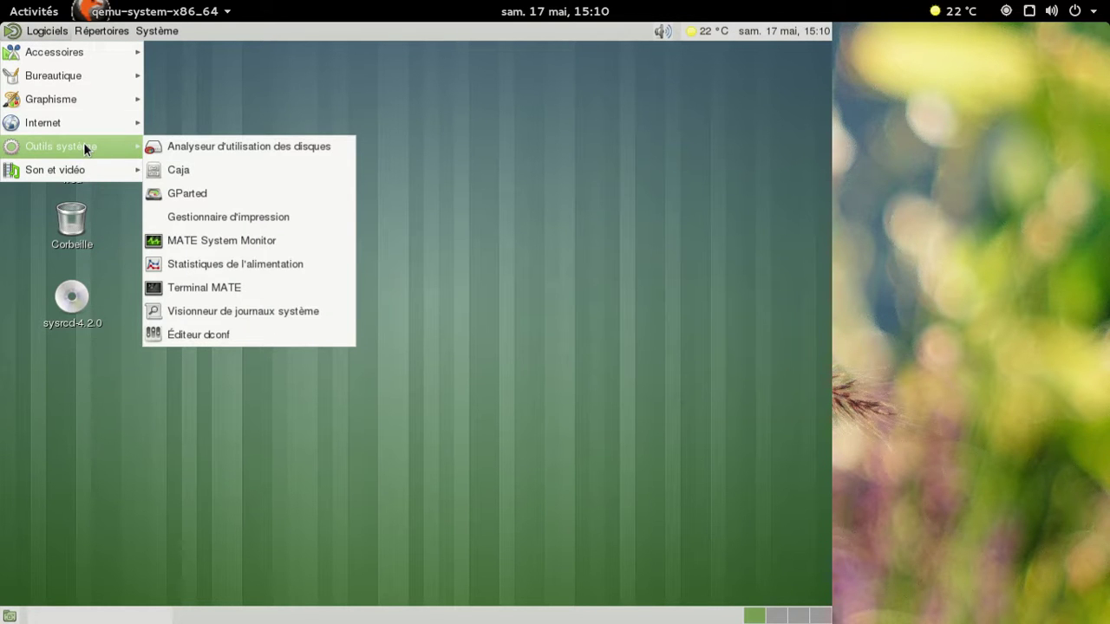
{"action": "mouse_move", "coordinate": [84, 107]}
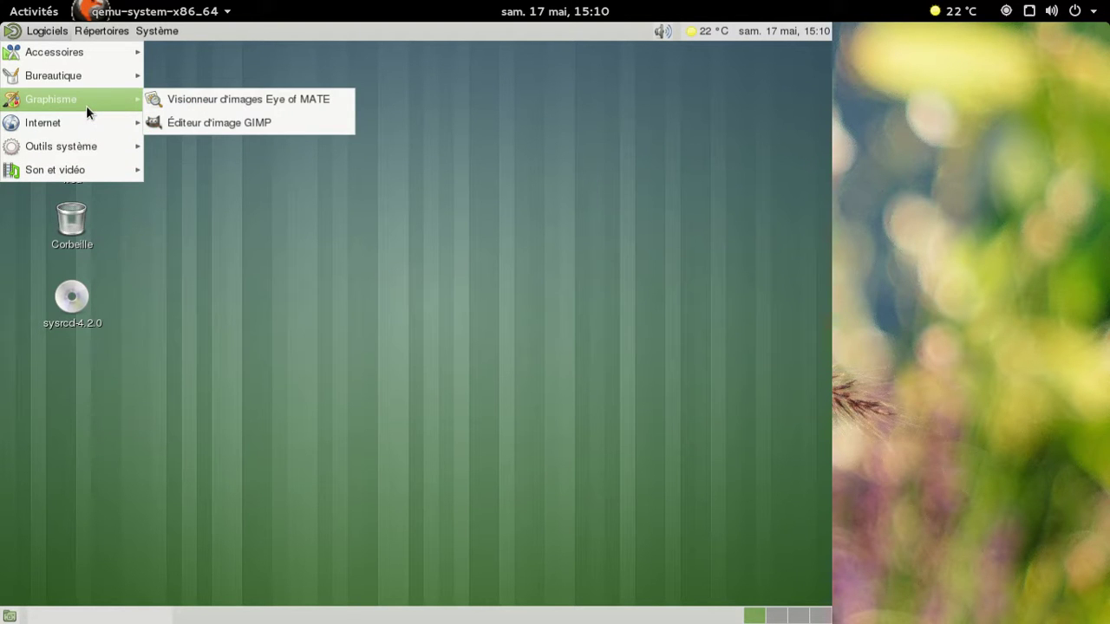
{"action": "mouse_move", "coordinate": [87, 85]}
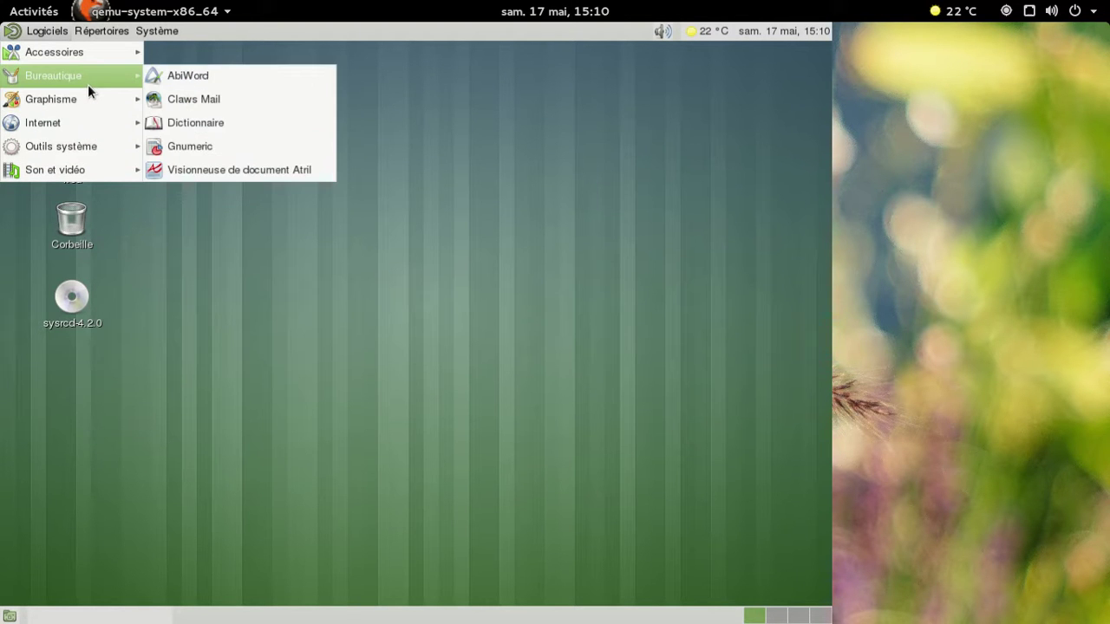
{"action": "left_click", "coordinate": [103, 31]}
{"action": "left_click", "coordinate": [25, 35]}
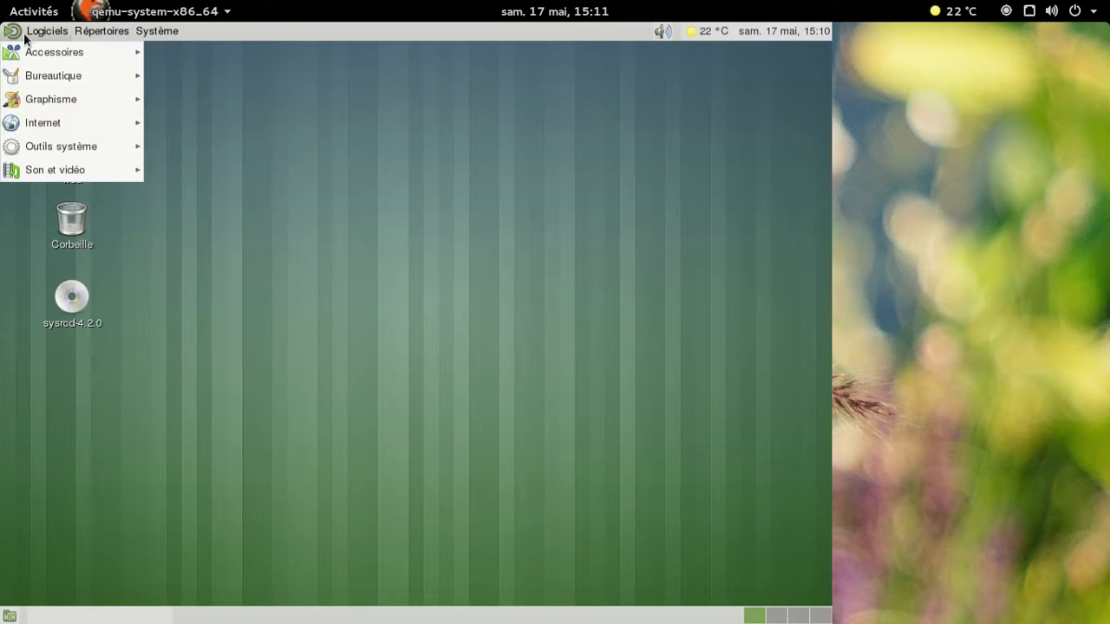
{"action": "left_click", "coordinate": [344, 125]}
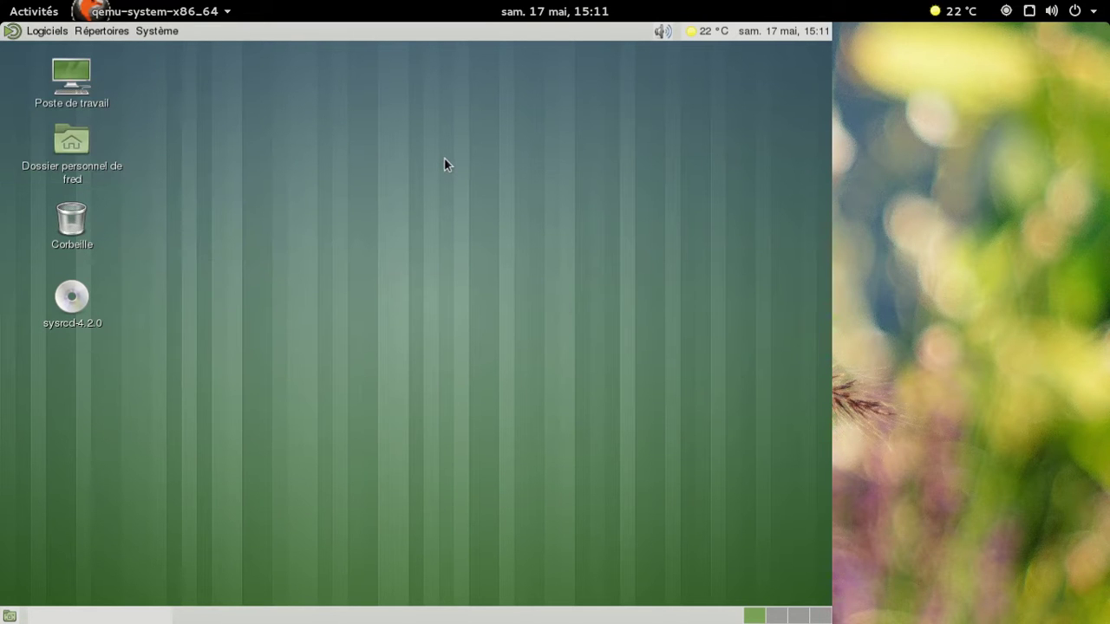
Step: Shut down the virtual machine from the MATE desktop and confirm with Éteindre
{"action": "left_click", "coordinate": [150, 34]}
{"action": "left_click", "coordinate": [199, 228]}
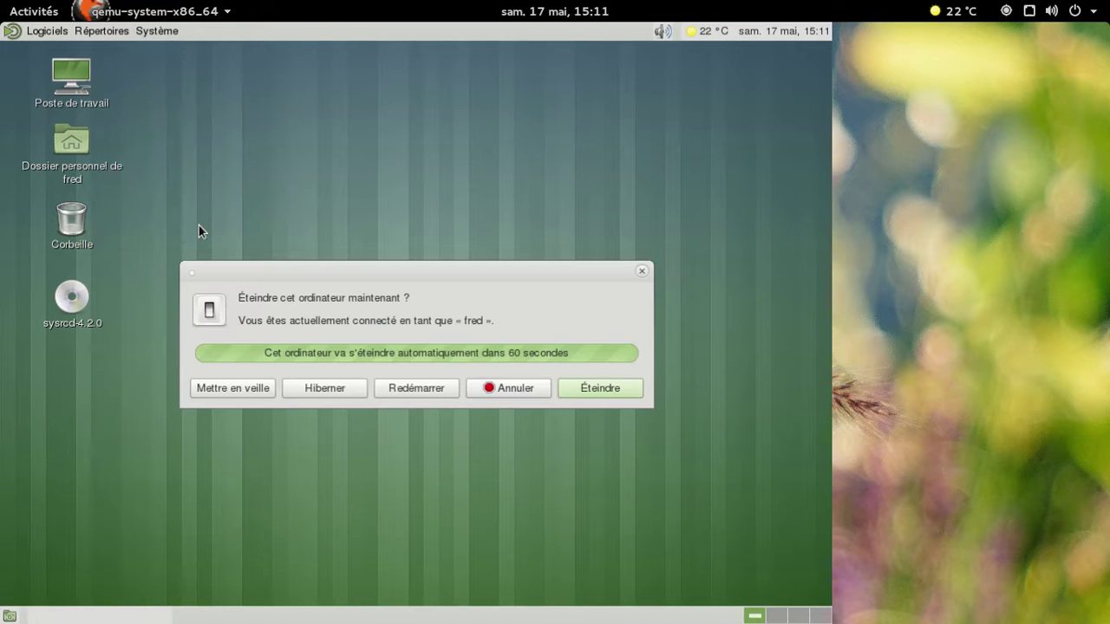
{"action": "left_click", "coordinate": [604, 388]}
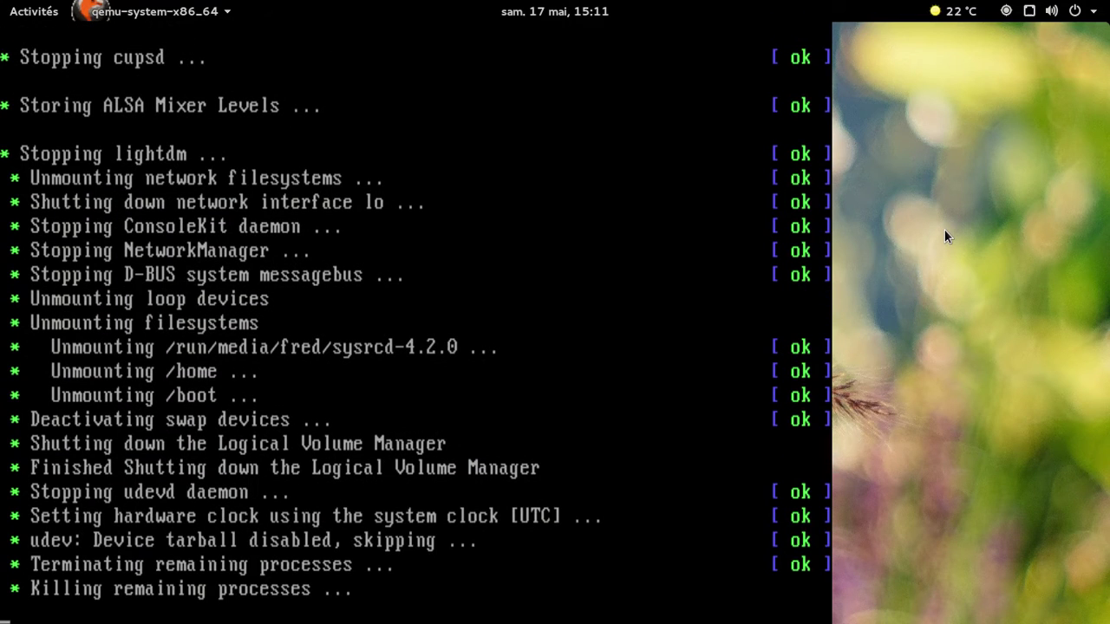
{"action": "key", "text": "super+m"}
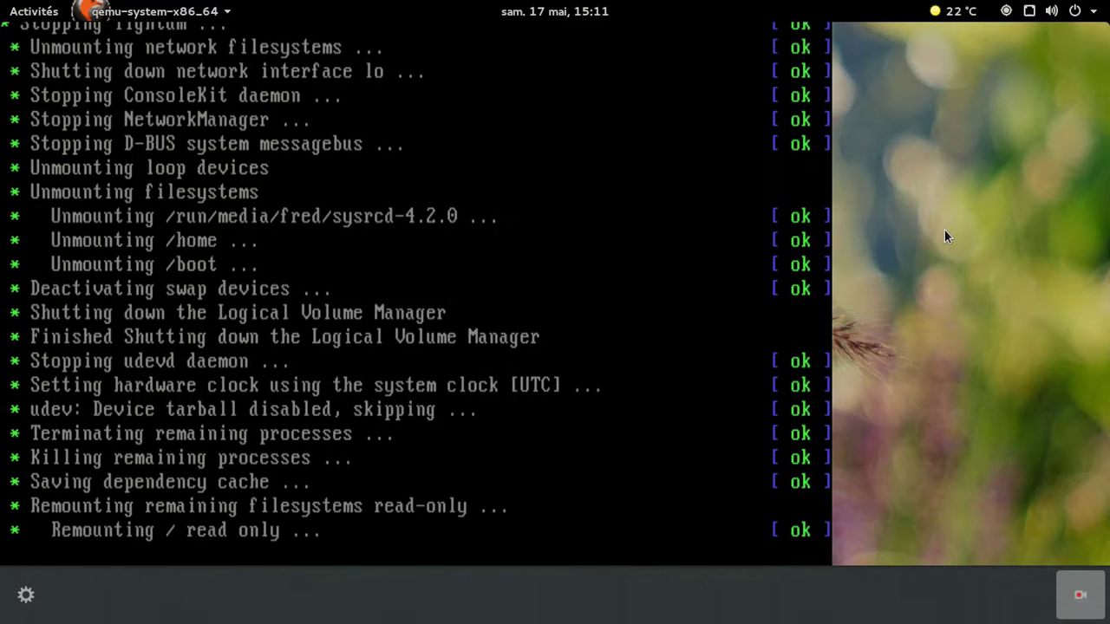
{"action": "left_click", "coordinate": [1079, 595]}
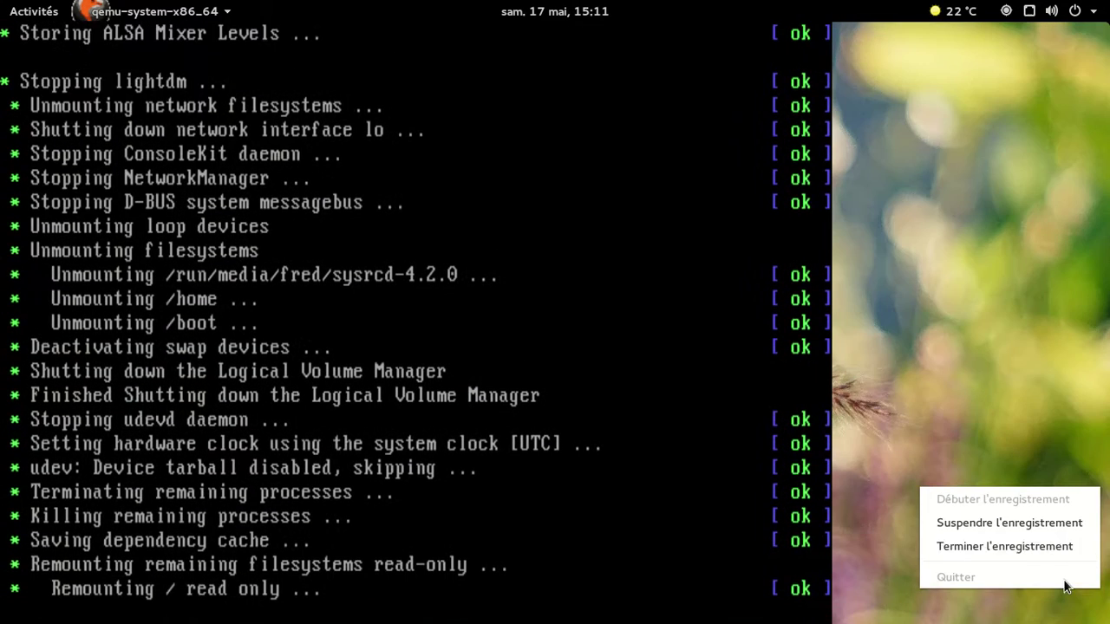